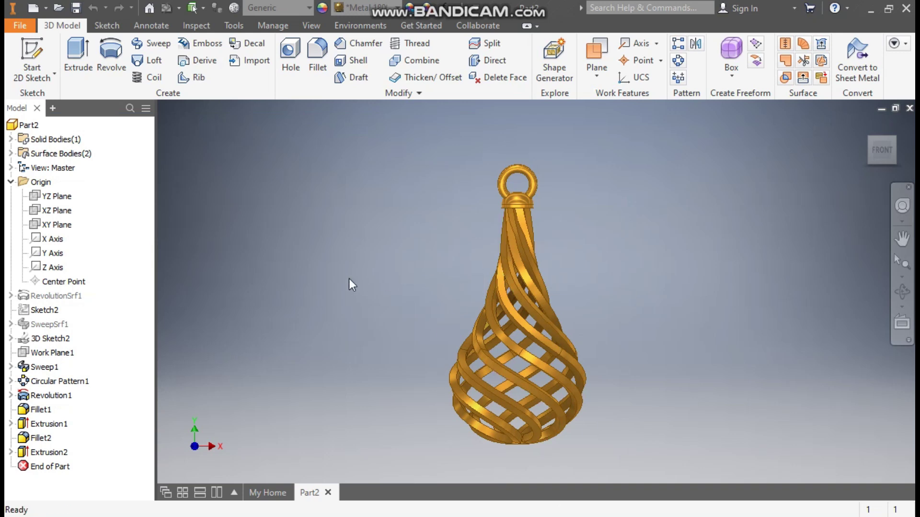
Leave the finished pendant part and open the Create New File dialog
{"action": "left_click", "coordinate": [33, 8]}
Create Part4 from the Standard (mm).ipt template and start a 2D sketch
{"action": "left_click", "coordinate": [605, 166]}
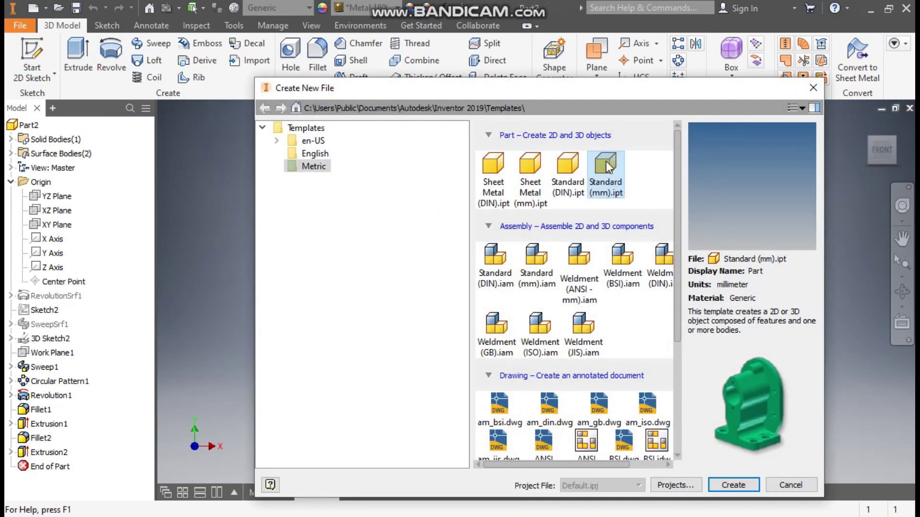
{"action": "left_click", "coordinate": [733, 485]}
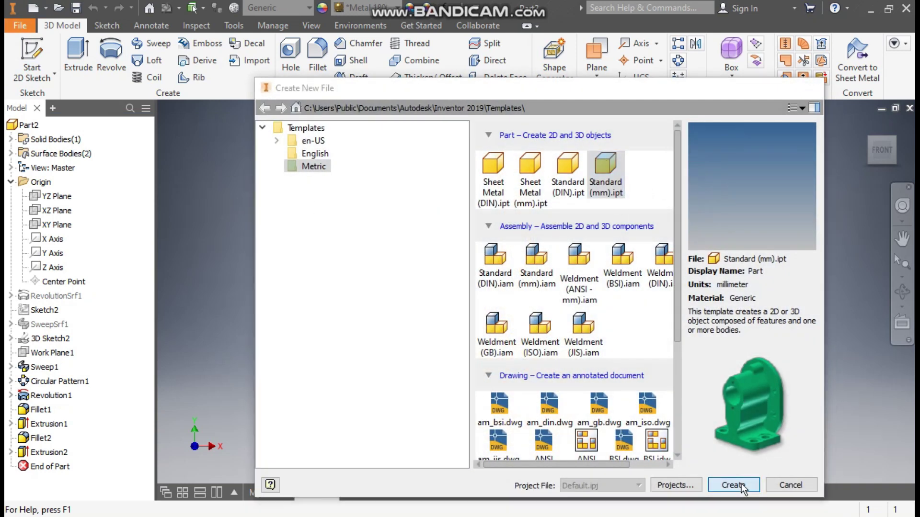
{"action": "left_click", "coordinate": [35, 51]}
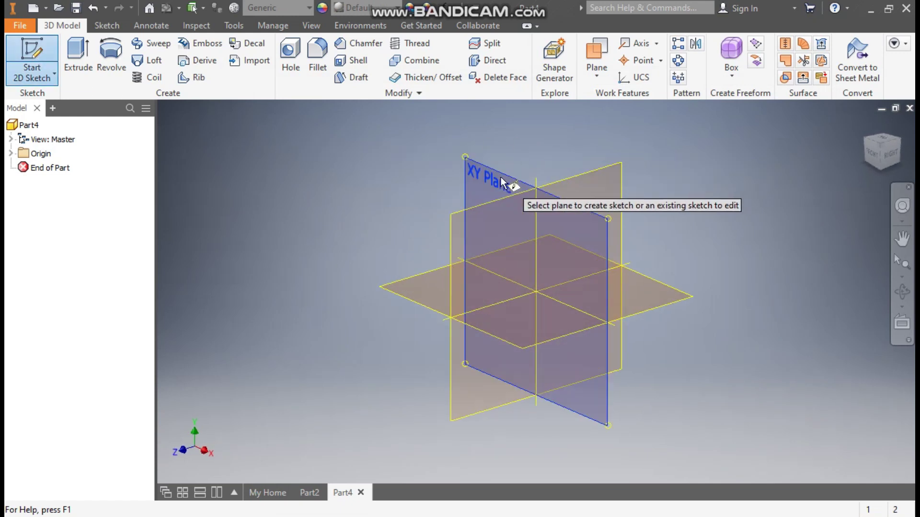
On the XY plane, draw a vertical line from the origin with a short top line, plus an x-axis line
{"action": "left_click", "coordinate": [501, 178]}
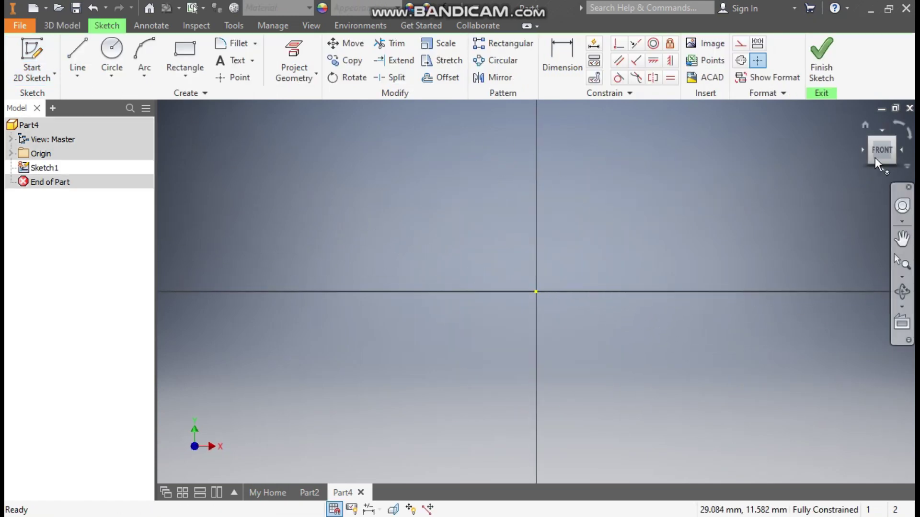
{"action": "middle_click_drag", "start_coordinate": [684, 148], "coordinate": [659, 221]}
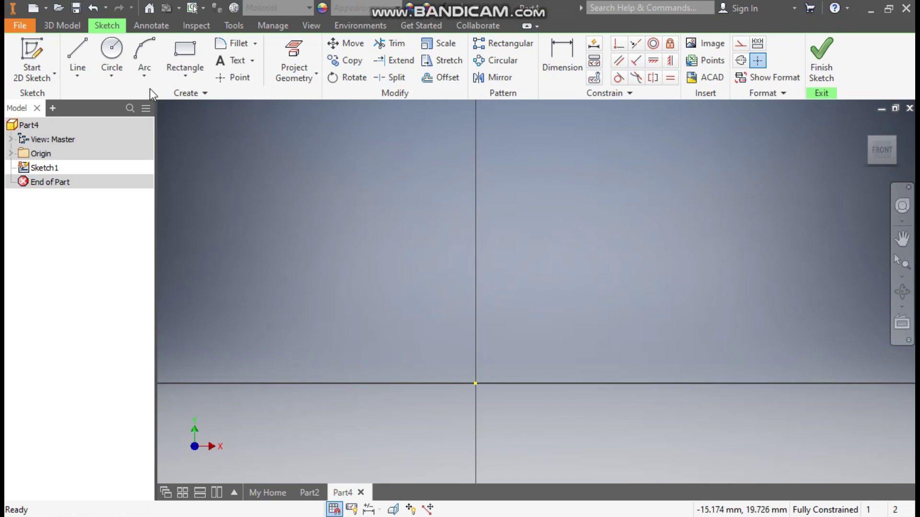
{"action": "left_click", "coordinate": [82, 55]}
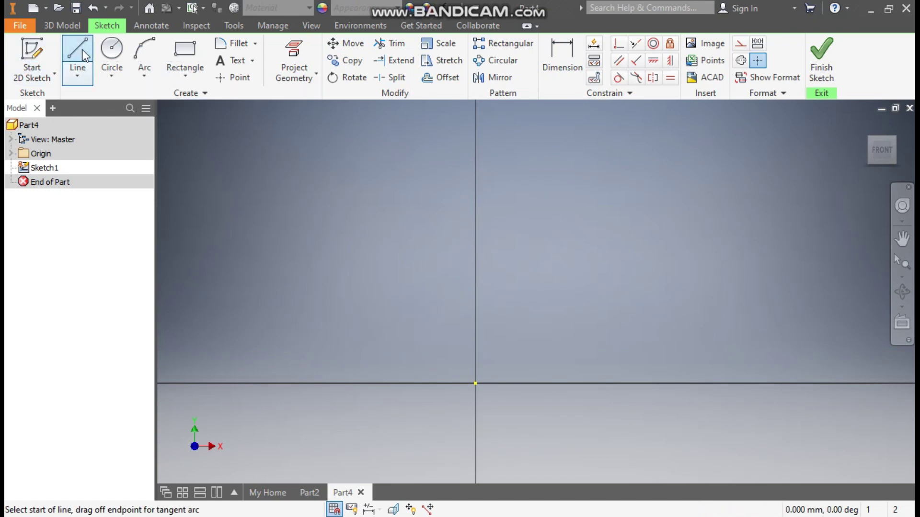
{"action": "left_click", "coordinate": [476, 383]}
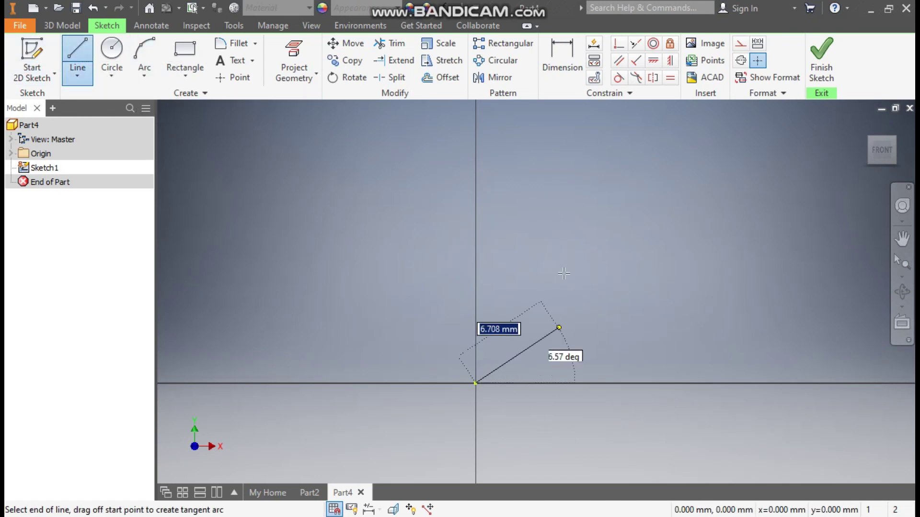
{"action": "left_click", "coordinate": [474, 123]}
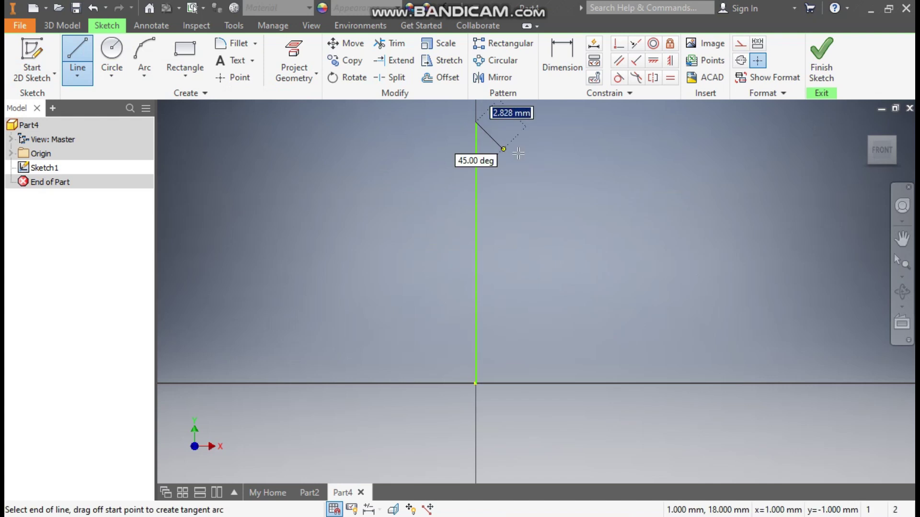
{"action": "left_click", "coordinate": [559, 122]}
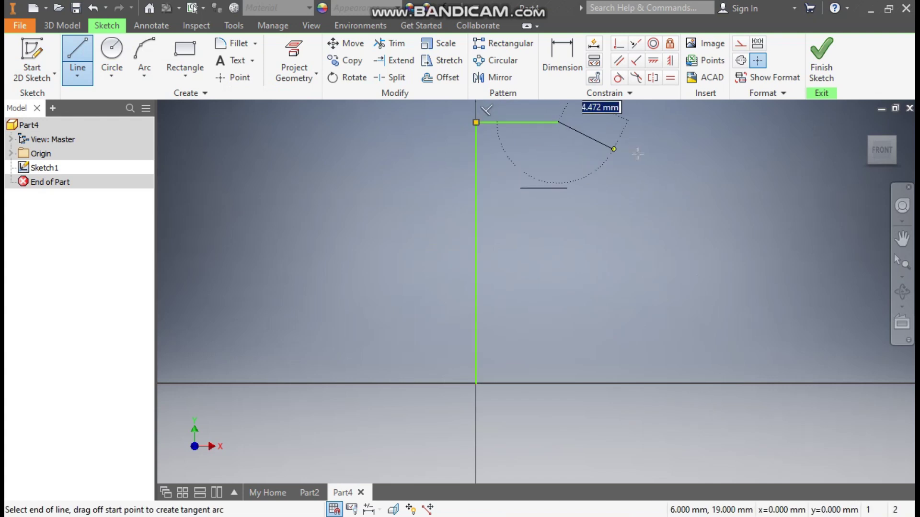
{"action": "key", "text": "Escape"}
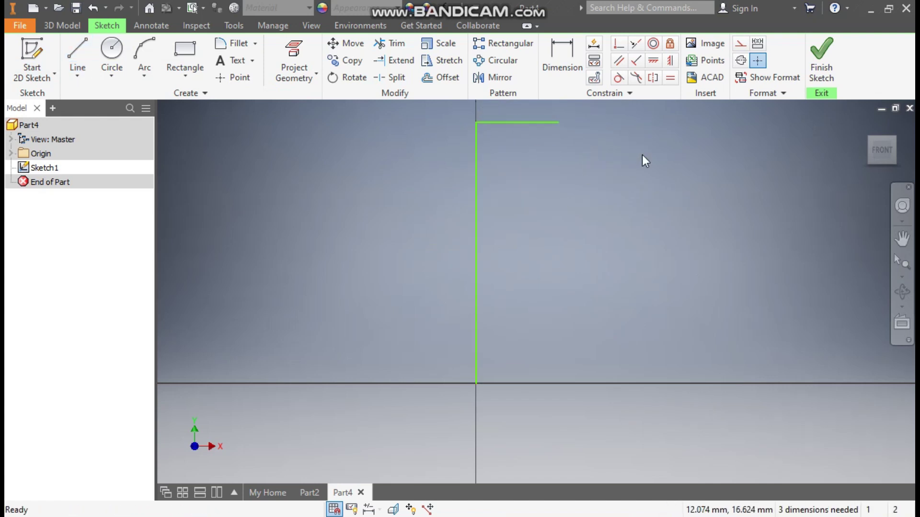
{"action": "left_click", "coordinate": [71, 48]}
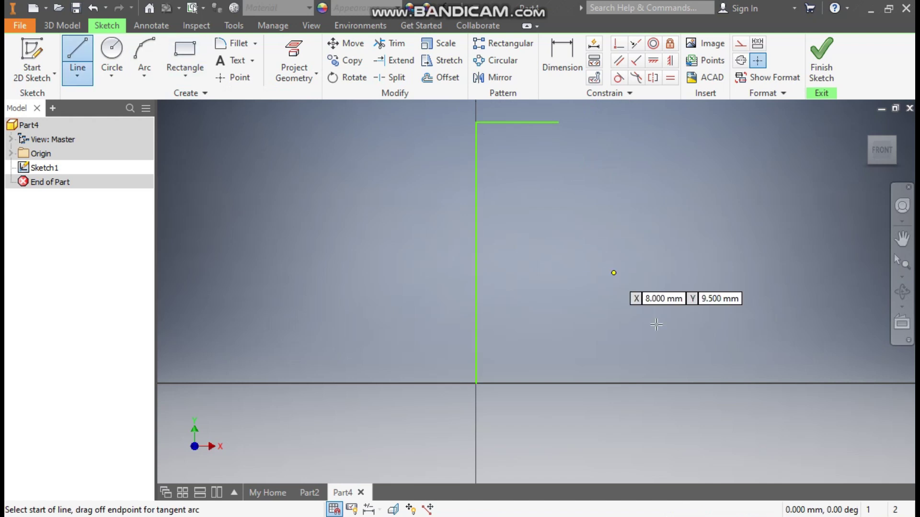
{"action": "left_click", "coordinate": [478, 383]}
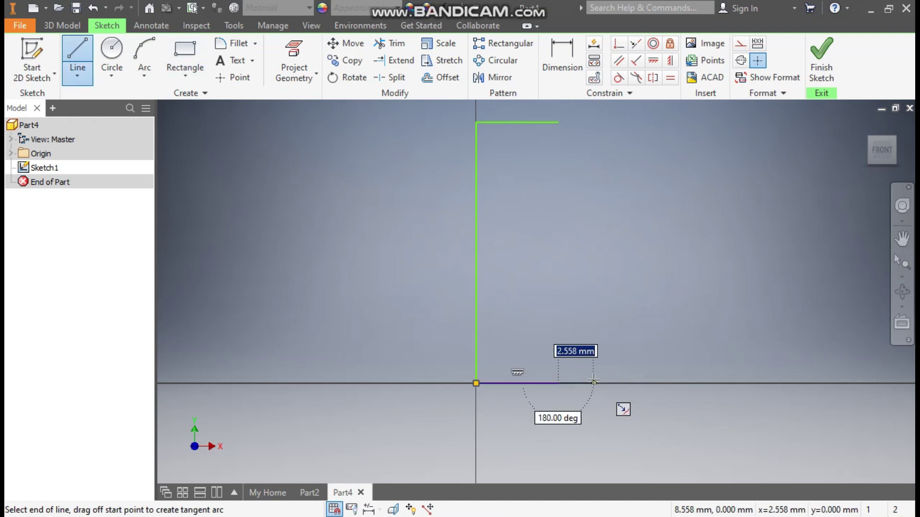
{"action": "key", "text": "Escape"}
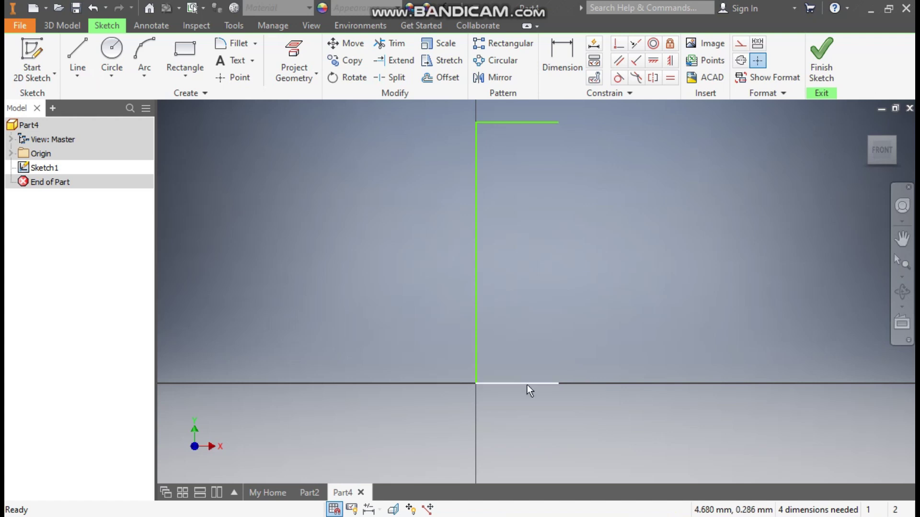
Adjust the bottom line and top corner, then constrain the long line vertical
{"action": "left_click_drag", "start_coordinate": [513, 382], "coordinate": [538, 406]}
{"action": "scroll", "coordinate": [527, 396], "scroll_direction": "up", "scroll_amount": 3}
{"action": "scroll", "coordinate": [508, 374], "scroll_direction": "down", "scroll_amount": 2}
{"action": "scroll", "coordinate": [495, 318], "scroll_direction": "down", "scroll_amount": 1}
{"action": "mouse_move", "coordinate": [495, 318]}
{"action": "middle_mouse_down"}
{"action": "mouse_move", "coordinate": [471, 355]}
{"action": "mouse_move", "coordinate": [459, 324]}
{"action": "middle_mouse_up"}
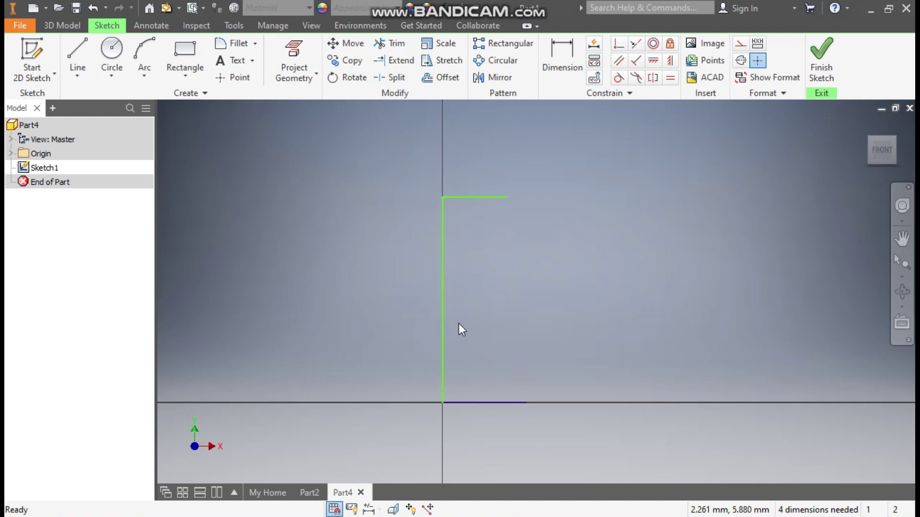
{"action": "mouse_move", "coordinate": [443, 197]}
{"action": "left_mouse_down"}
{"action": "mouse_move", "coordinate": [527, 213]}
{"action": "mouse_move", "coordinate": [456, 199]}
{"action": "mouse_move", "coordinate": [471, 206]}
{"action": "mouse_move", "coordinate": [464, 208]}
{"action": "left_mouse_up"}
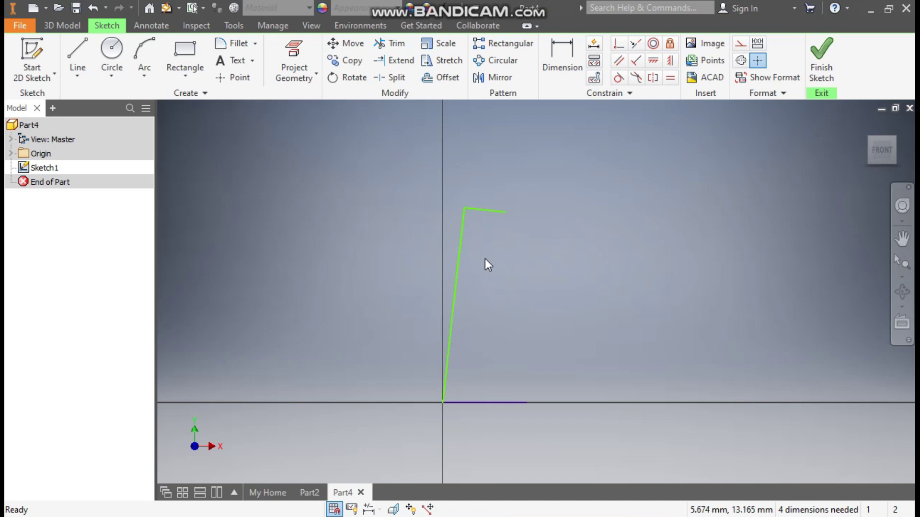
{"action": "left_click", "coordinate": [458, 269]}
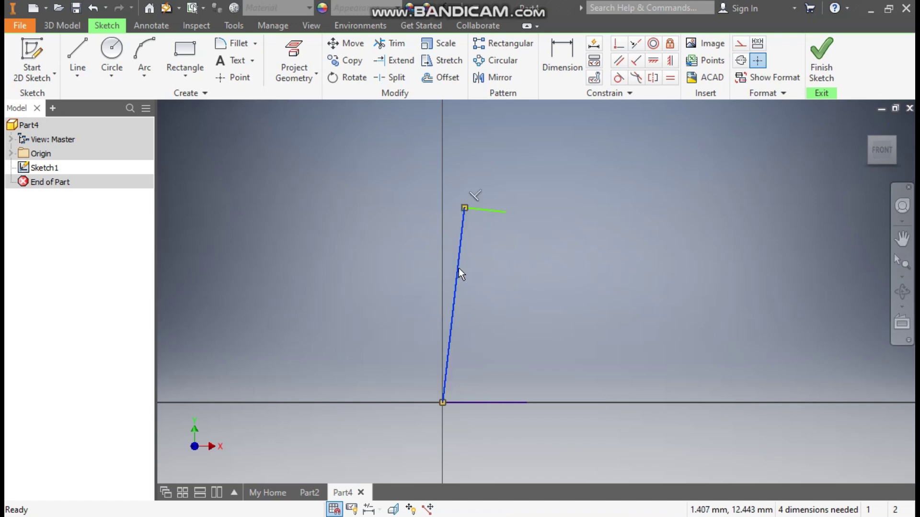
{"action": "left_click", "coordinate": [669, 63]}
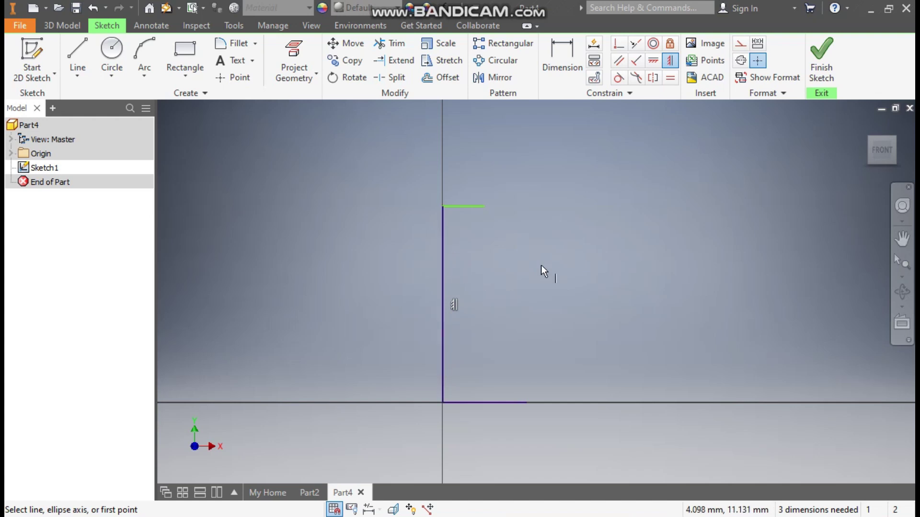
Dimension the vertical line to 30 mm
{"action": "left_click", "coordinate": [562, 64]}
{"action": "left_click", "coordinate": [441, 269]}
{"action": "left_click", "coordinate": [391, 284]}
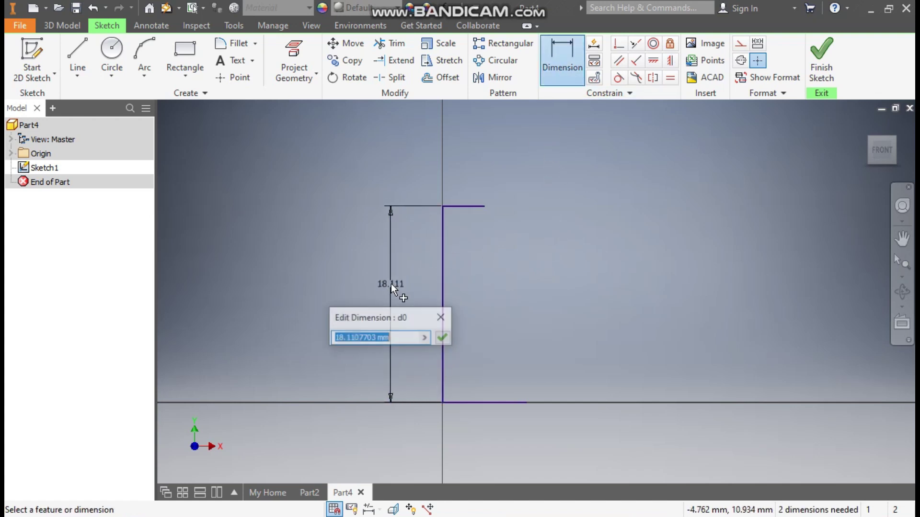
{"action": "type", "text": "30"}
{"action": "key", "text": "Return"}
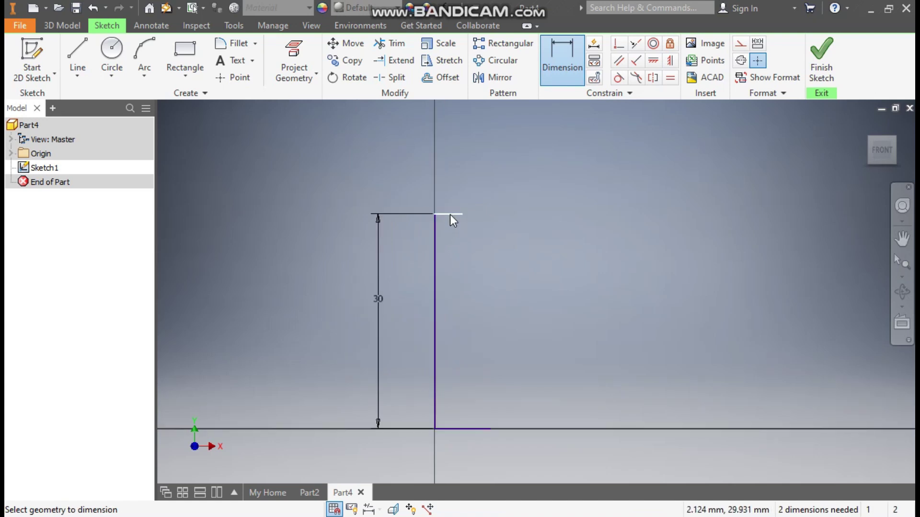
Dimension the short top and bottom lines to 1 mm each
{"action": "left_click", "coordinate": [450, 214]}
{"action": "left_click", "coordinate": [459, 187]}
{"action": "type", "text": "1"}
{"action": "key", "text": "Return"}
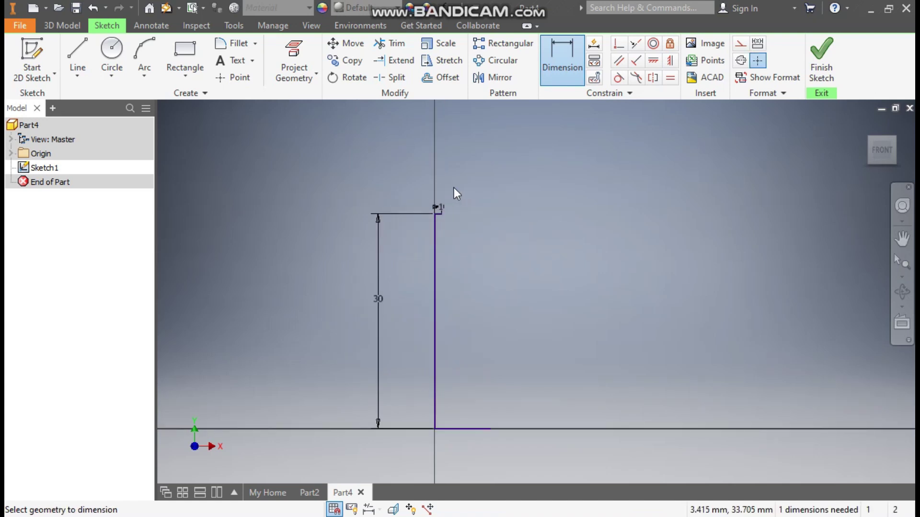
{"action": "left_click", "coordinate": [455, 432]}
{"action": "left_click", "coordinate": [456, 450]}
{"action": "type", "text": "1"}
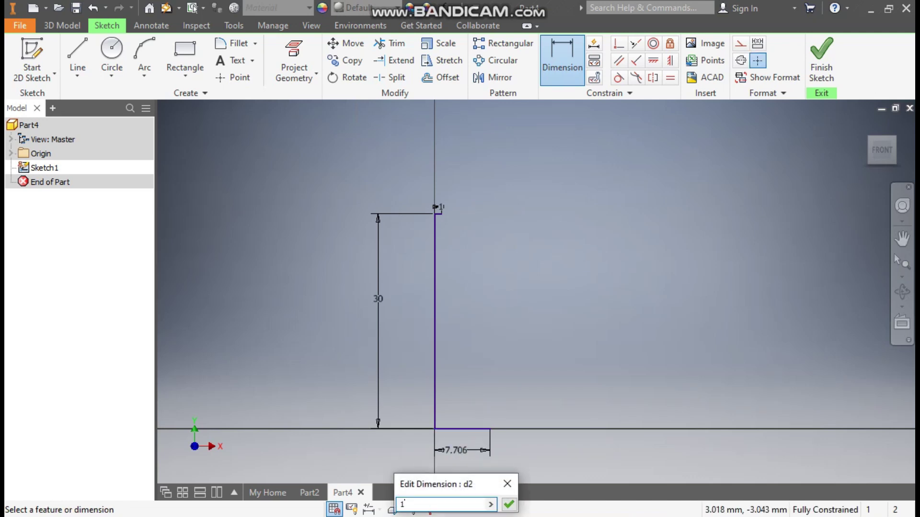
{"action": "key", "text": "Return"}
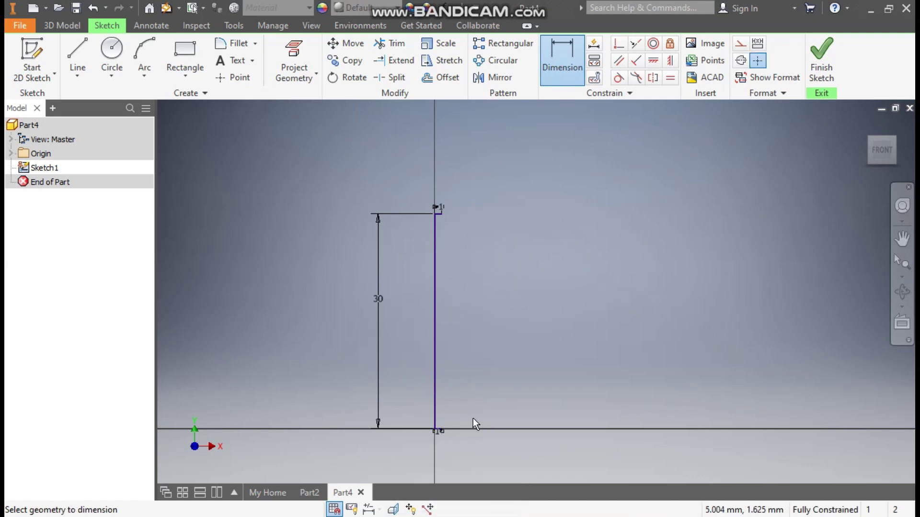
Draw two connected arcs from the top line's end down to the bottom line
{"action": "left_click", "coordinate": [145, 53]}
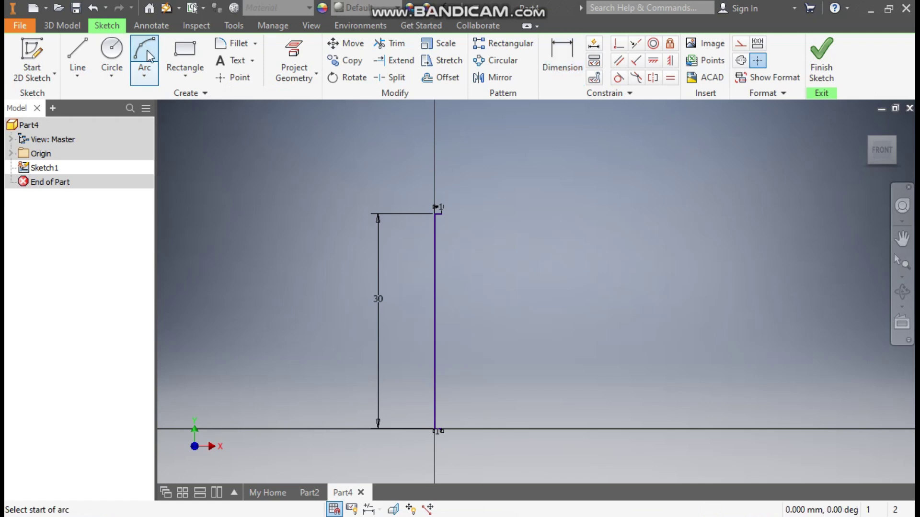
{"action": "left_click", "coordinate": [442, 213]}
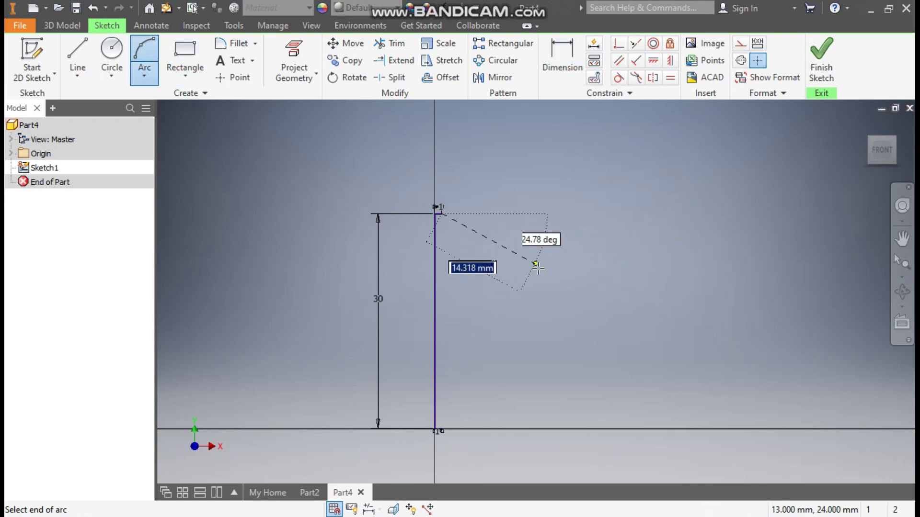
{"action": "left_click", "coordinate": [539, 286]}
{"action": "left_click", "coordinate": [509, 288]}
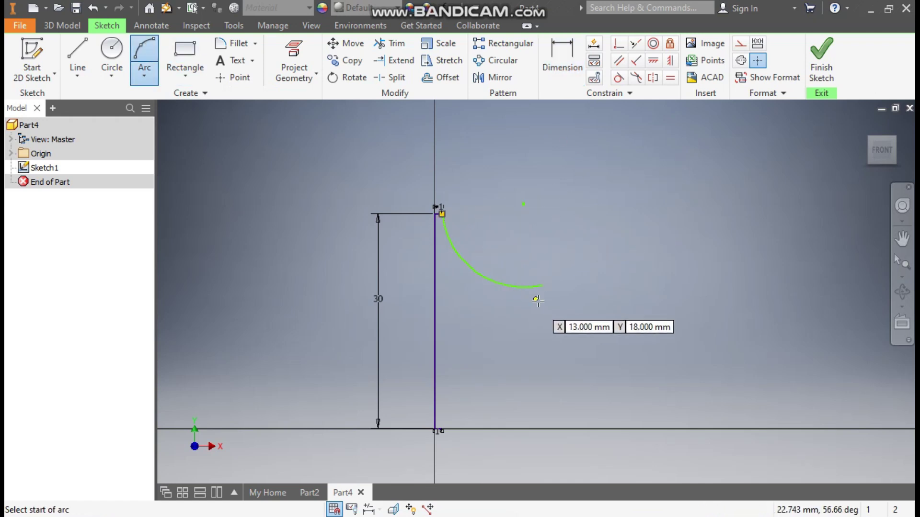
{"action": "left_click", "coordinate": [541, 286]}
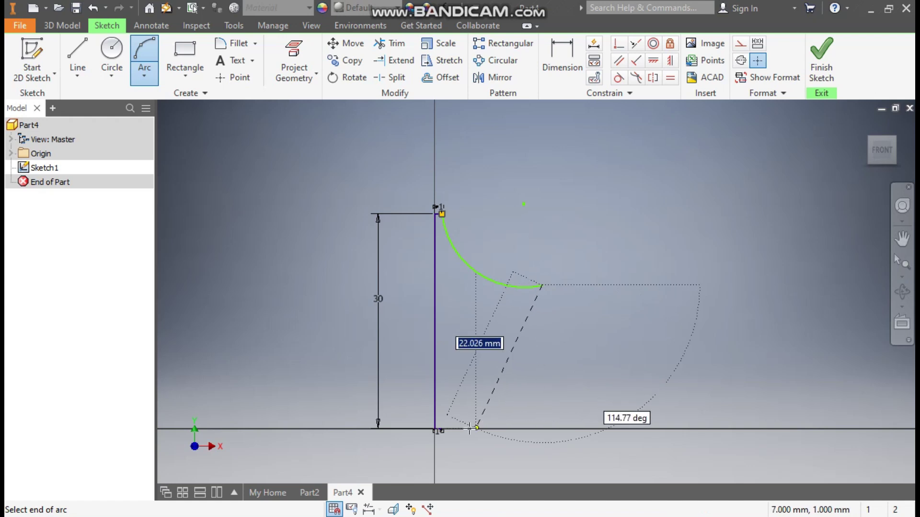
{"action": "scroll", "coordinate": [443, 431], "scroll_direction": "down", "scroll_amount": 3}
{"action": "left_click", "coordinate": [438, 423]}
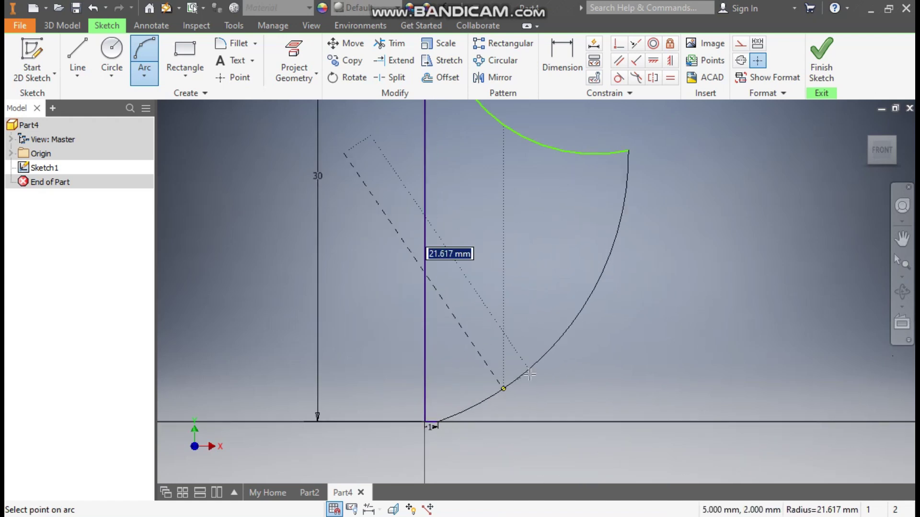
{"action": "left_click", "coordinate": [570, 348]}
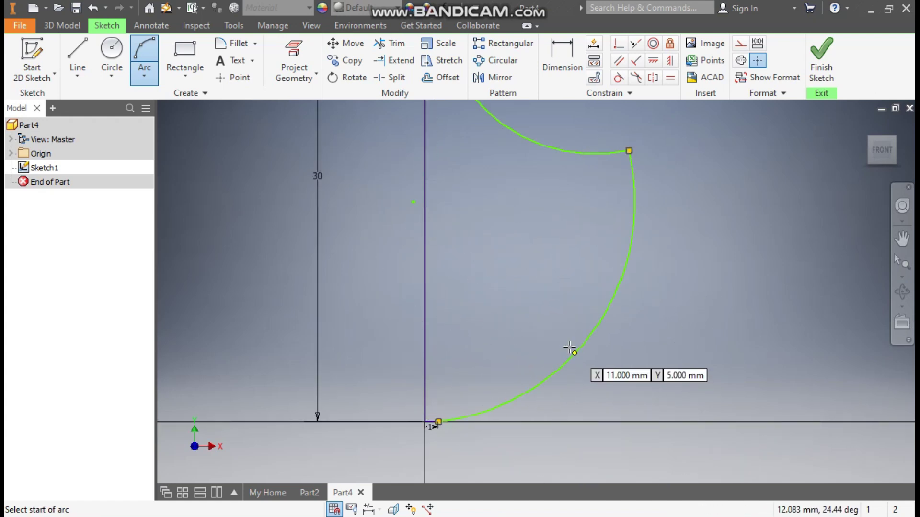
{"action": "scroll", "coordinate": [632, 364], "scroll_direction": "up", "scroll_amount": 3}
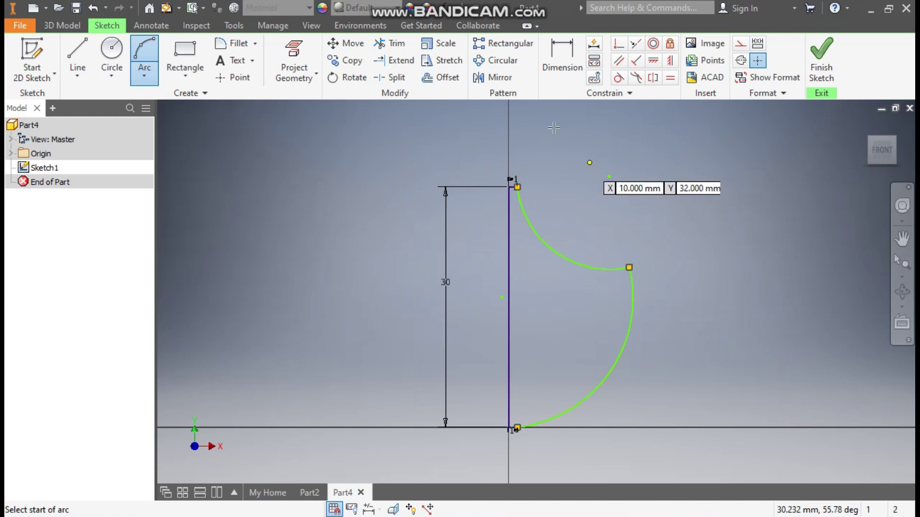
Constrain the upper and lower arcs tangent to each other
{"action": "left_click", "coordinate": [619, 81]}
{"action": "left_click", "coordinate": [583, 267]}
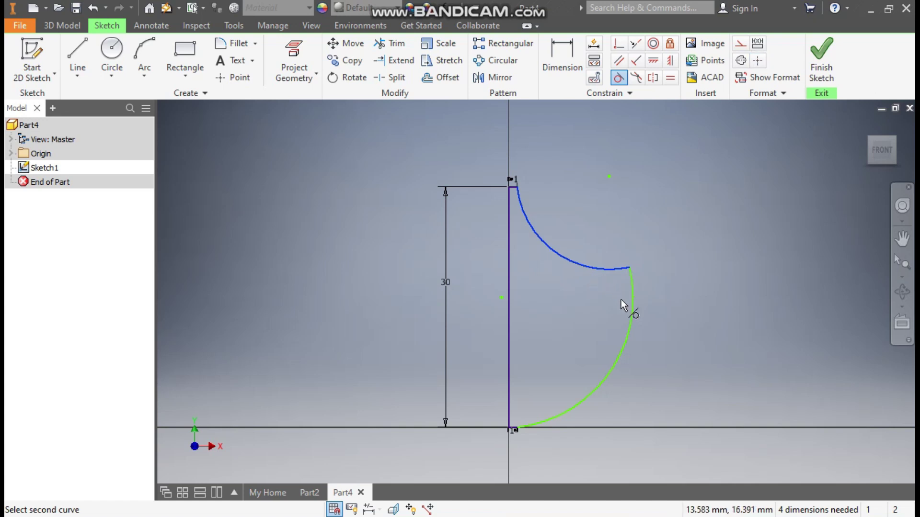
{"action": "left_click", "coordinate": [633, 308]}
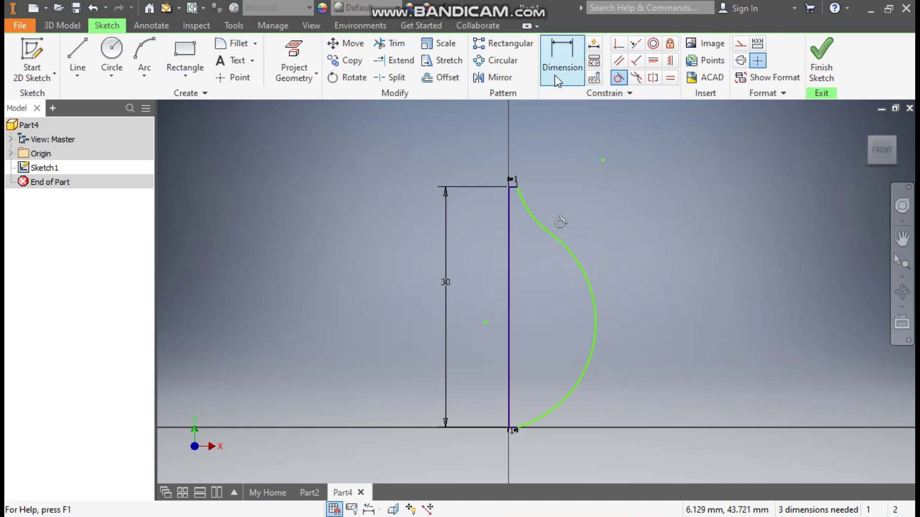
Give the upper arc a radius of 35 mm
{"action": "left_click", "coordinate": [560, 58]}
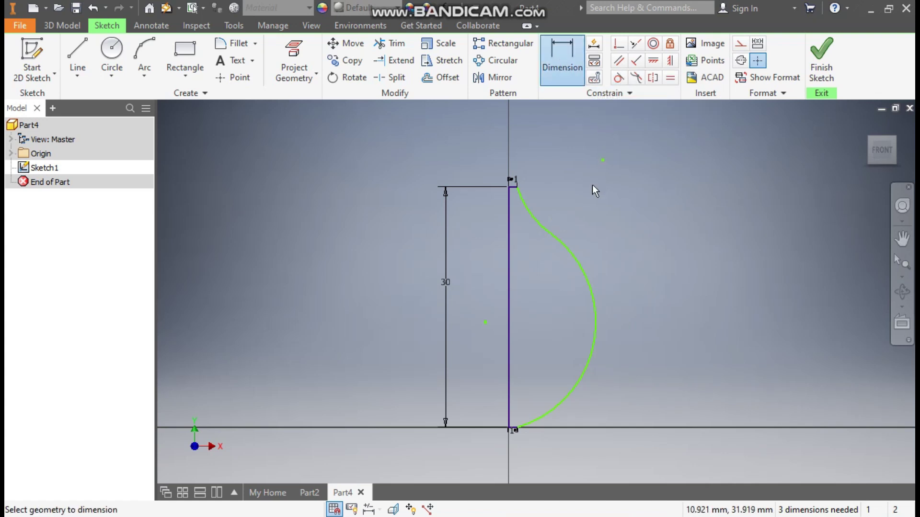
{"action": "left_click", "coordinate": [535, 221]}
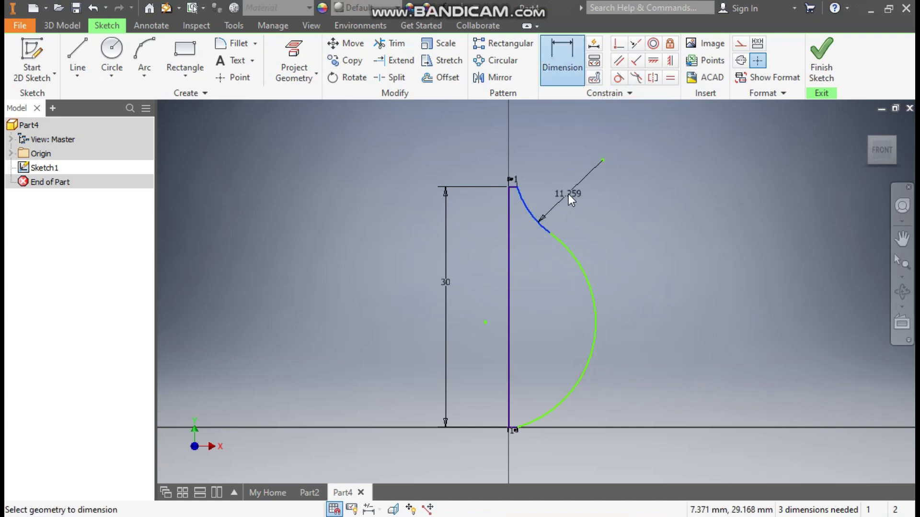
{"action": "left_click", "coordinate": [568, 194]}
{"action": "type", "text": "35"}
{"action": "key", "text": "Return"}
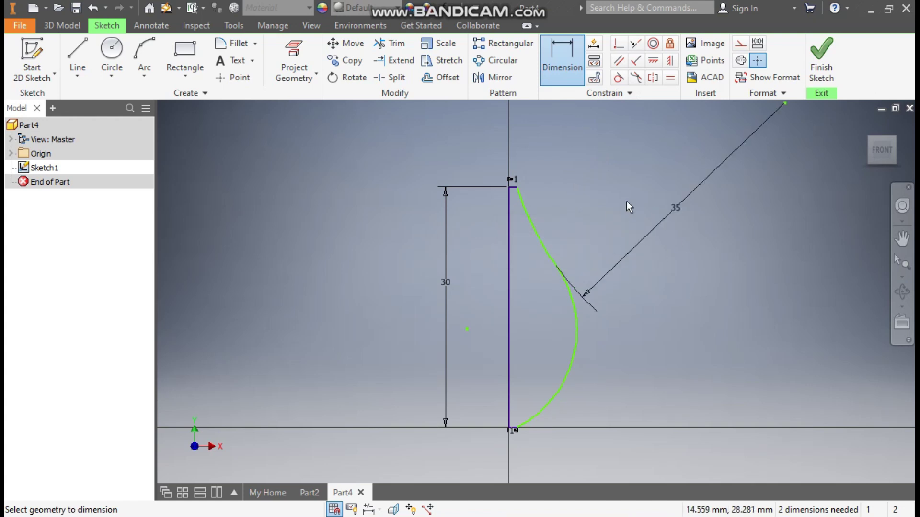
Align the lower arc's centre vertically with the bottom endpoint
{"action": "left_click", "coordinate": [671, 61]}
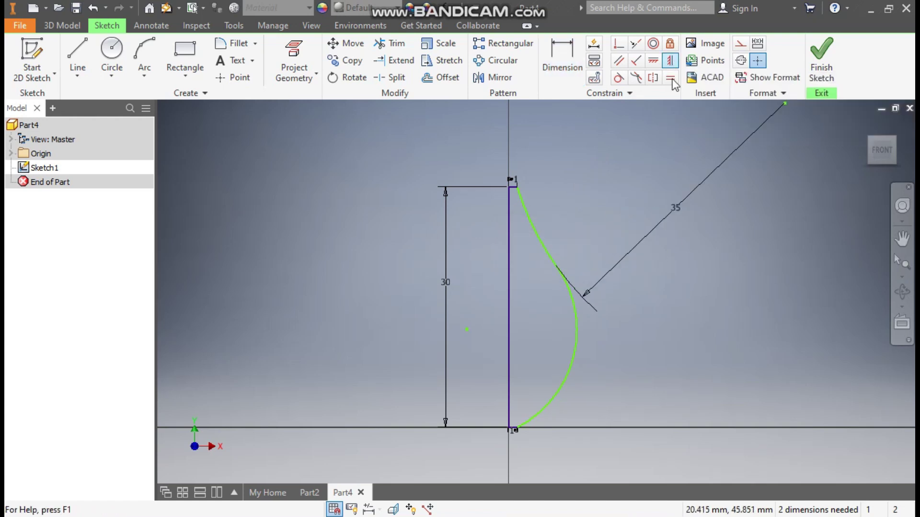
{"action": "left_click", "coordinate": [467, 330]}
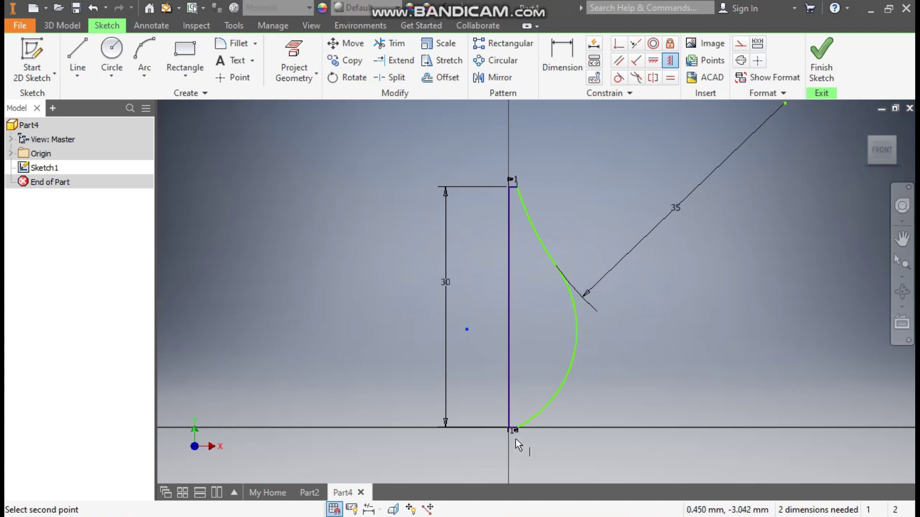
{"action": "scroll", "coordinate": [516, 439], "scroll_direction": "up", "scroll_amount": 5}
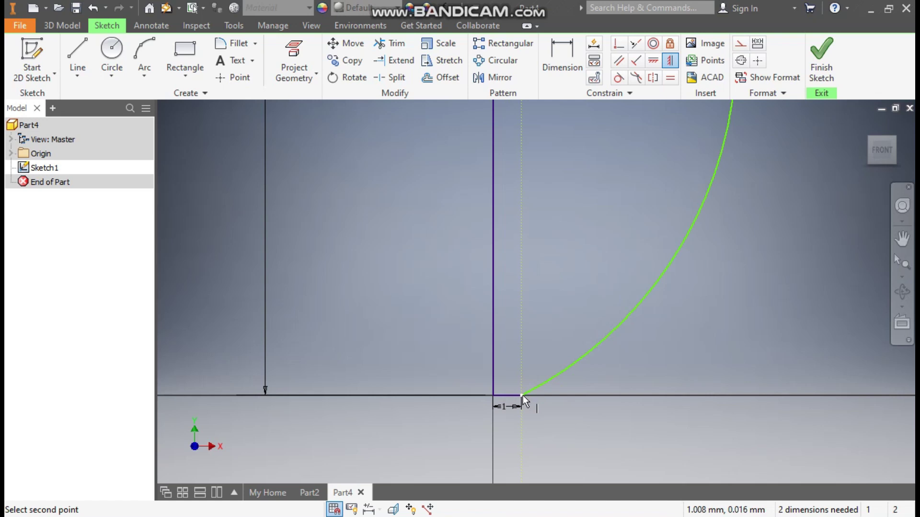
{"action": "left_click", "coordinate": [522, 395]}
{"action": "scroll", "coordinate": [527, 405], "scroll_direction": "down", "scroll_amount": 2}
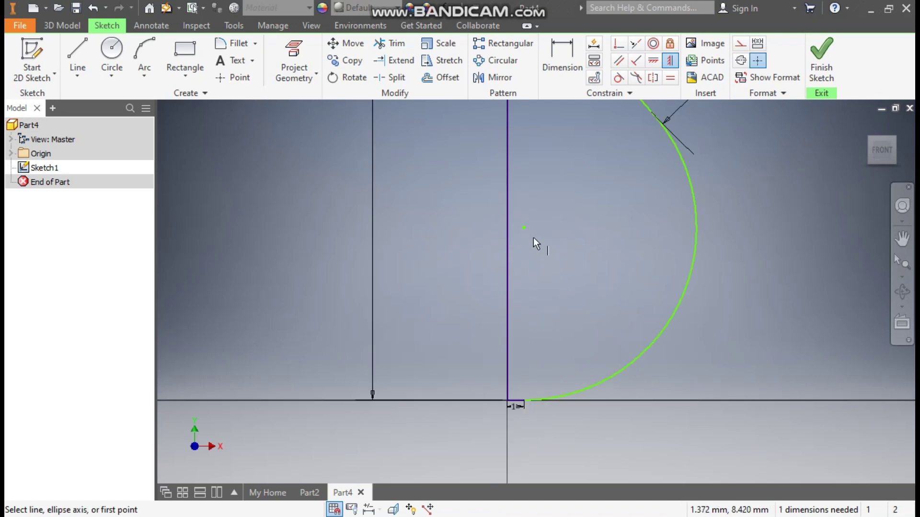
{"action": "middle_click_drag", "start_coordinate": [545, 228], "coordinate": [548, 322]}
{"action": "scroll", "coordinate": [548, 323], "scroll_direction": "down", "scroll_amount": 2}
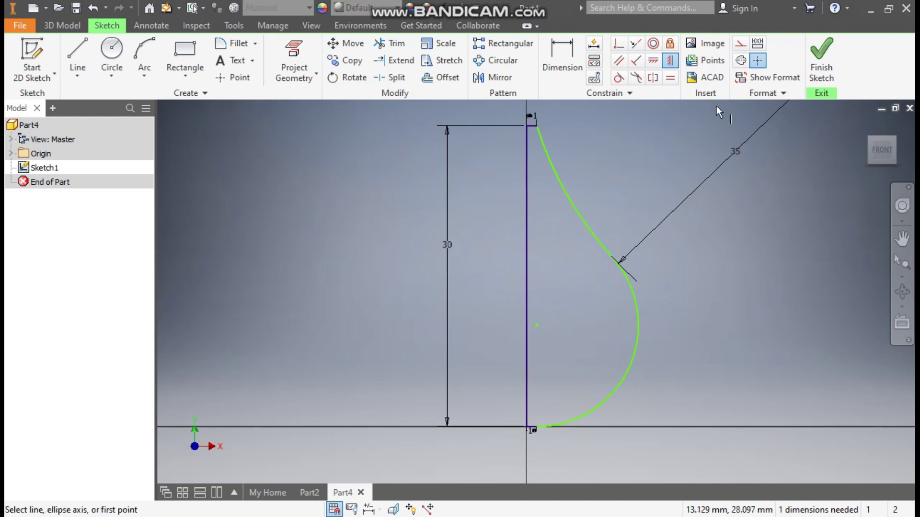
Dimension the lower arc's centre 7 mm above the baseline
{"action": "left_click", "coordinate": [564, 56]}
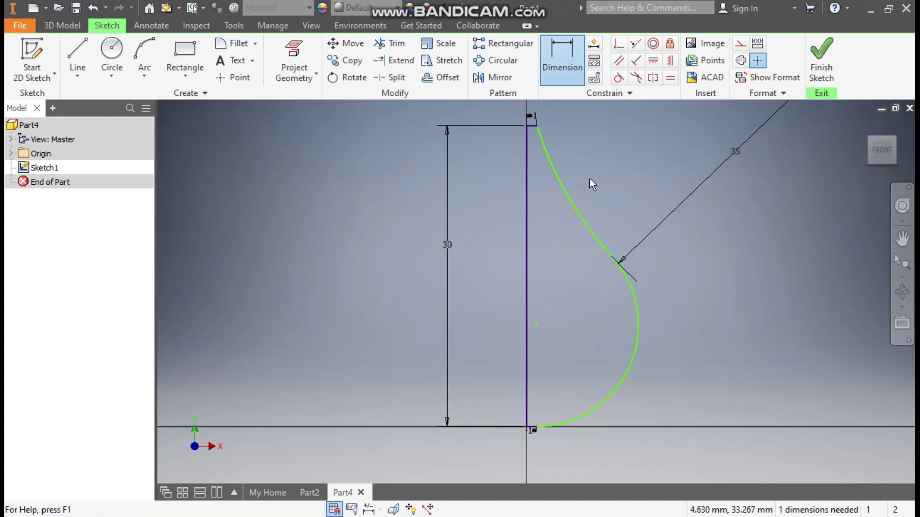
{"action": "left_click", "coordinate": [536, 324]}
{"action": "left_click", "coordinate": [533, 425]}
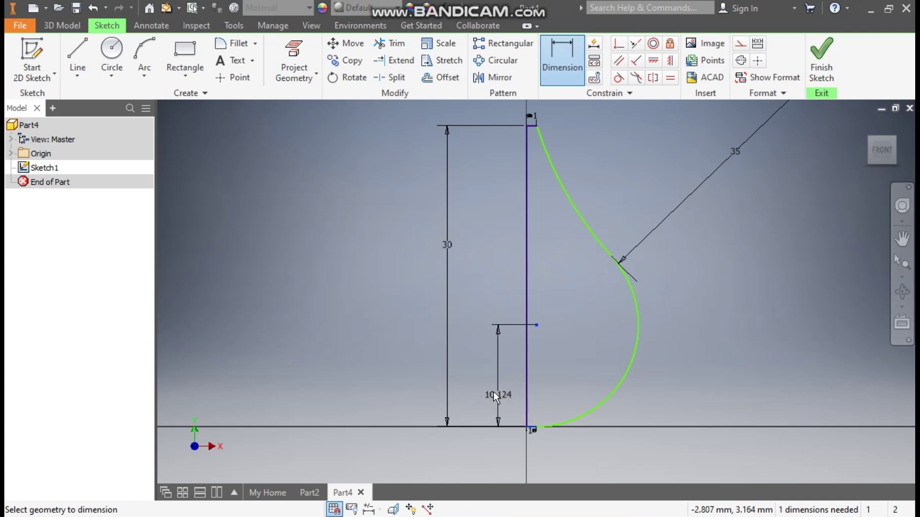
{"action": "left_click", "coordinate": [492, 391]}
{"action": "type", "text": "7"}
{"action": "key", "text": "Return"}
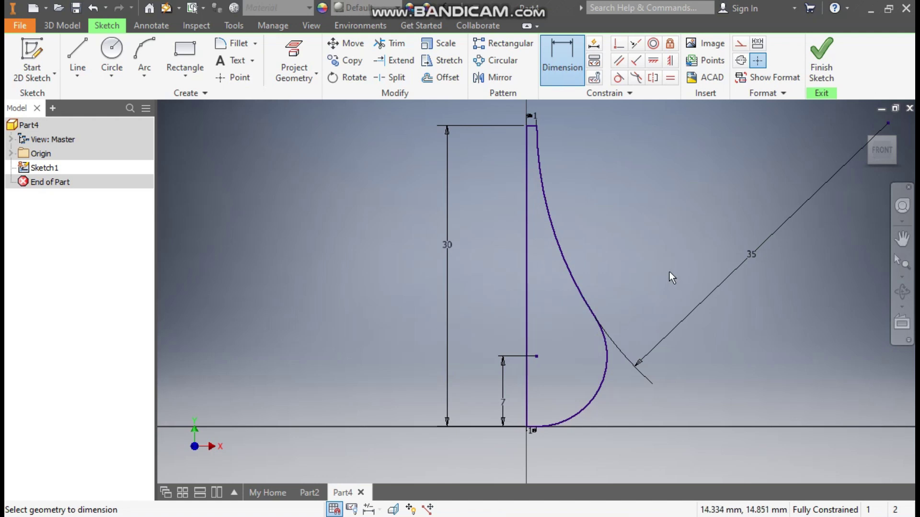
{"action": "key", "text": "Escape"}
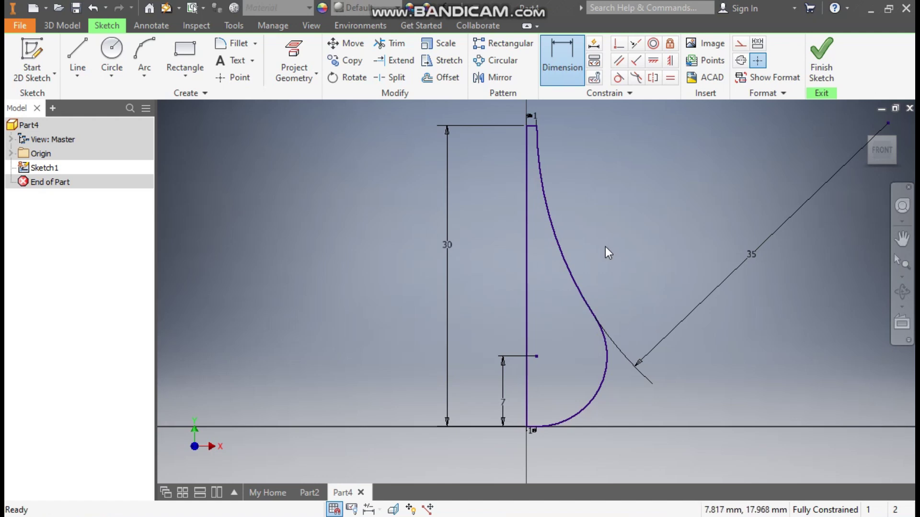
Convert the vertical line and the short top line to construction geometry
{"action": "left_click", "coordinate": [538, 276]}
{"action": "left_click", "coordinate": [741, 48]}
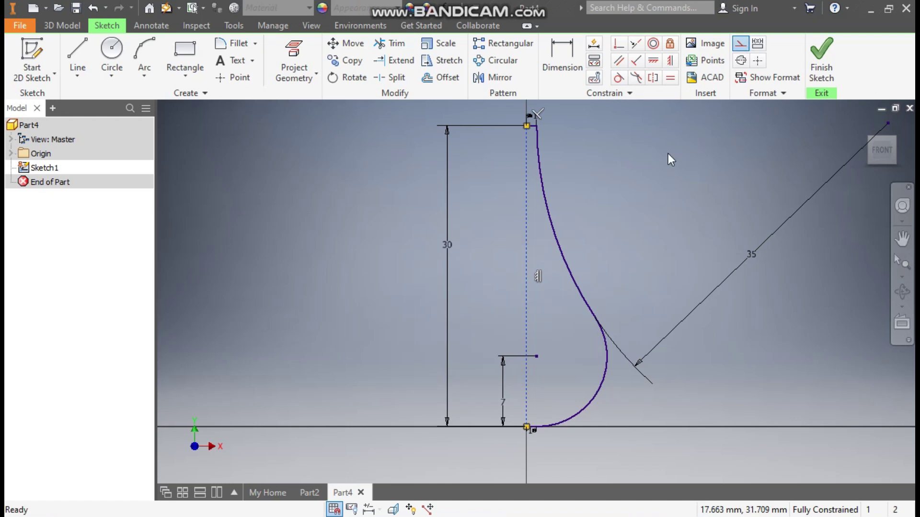
{"action": "scroll", "coordinate": [539, 127], "scroll_direction": "up", "scroll_amount": 3}
{"action": "left_click", "coordinate": [524, 126]}
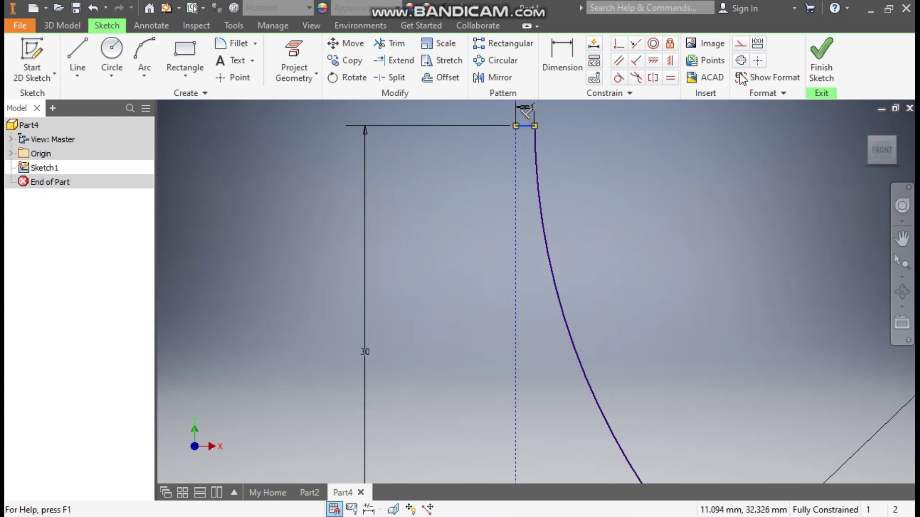
{"action": "left_click", "coordinate": [741, 43]}
{"action": "left_click", "coordinate": [662, 170]}
Convert the short bottom line to construction geometry and finish the sketch
{"action": "scroll", "coordinate": [564, 157], "scroll_direction": "down", "scroll_amount": 3}
{"action": "scroll", "coordinate": [554, 324], "scroll_direction": "up", "scroll_amount": 3}
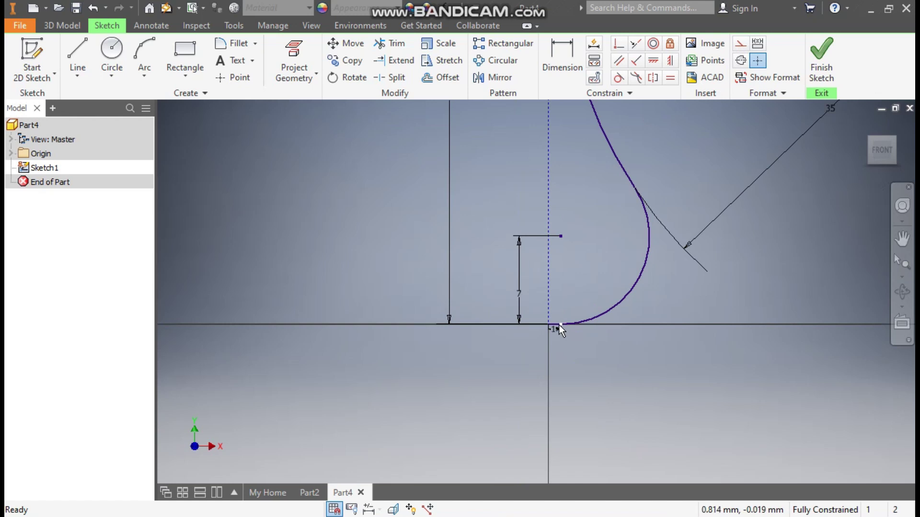
{"action": "scroll", "coordinate": [556, 324], "scroll_direction": "up", "scroll_amount": 3}
{"action": "left_click", "coordinate": [553, 367]}
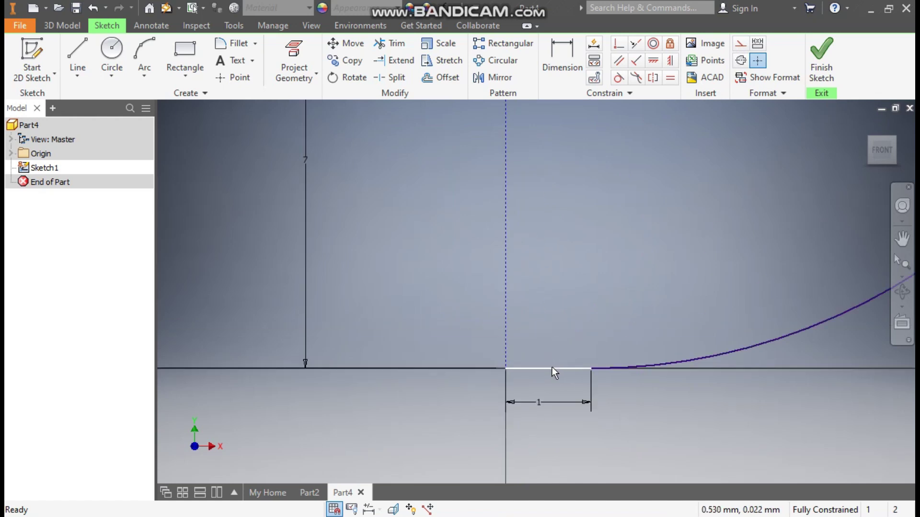
{"action": "left_click", "coordinate": [740, 46]}
{"action": "scroll", "coordinate": [582, 352], "scroll_direction": "down", "scroll_amount": 6}
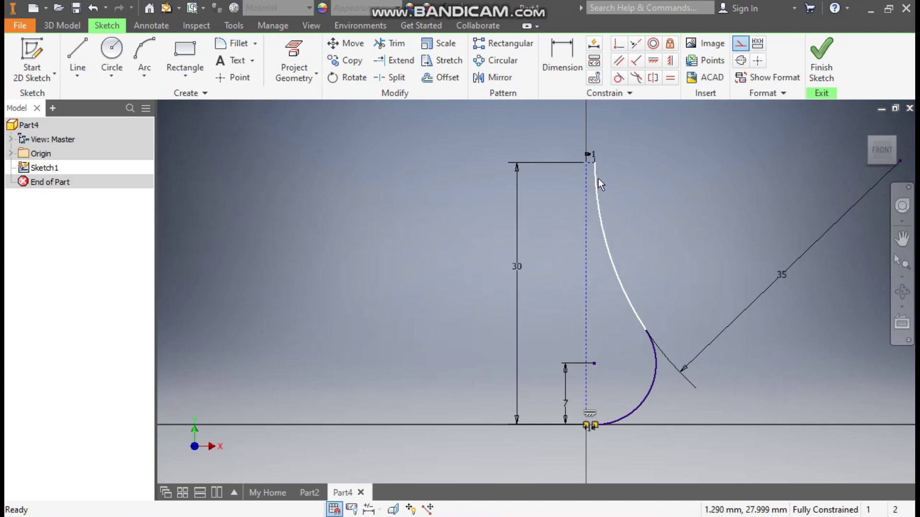
{"action": "left_click", "coordinate": [697, 254]}
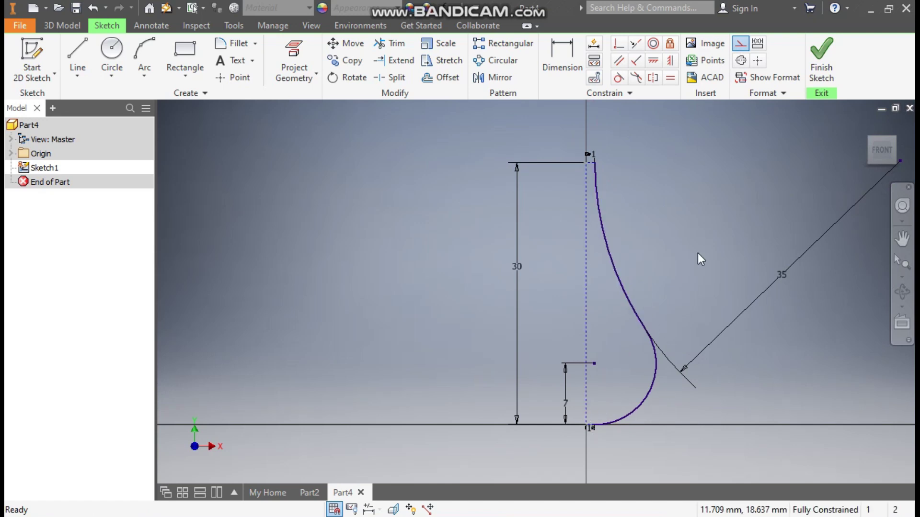
{"action": "left_click", "coordinate": [822, 58]}
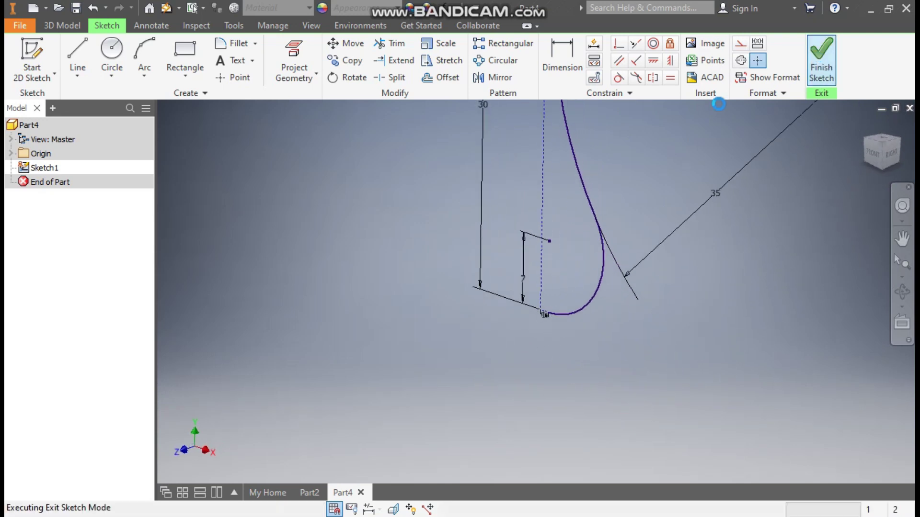
{"action": "mouse_move", "coordinate": [642, 181]}
{"action": "middle_mouse_down"}
{"action": "mouse_move", "coordinate": [642, 277]}
{"action": "mouse_move", "coordinate": [634, 277]}
{"action": "middle_mouse_up"}
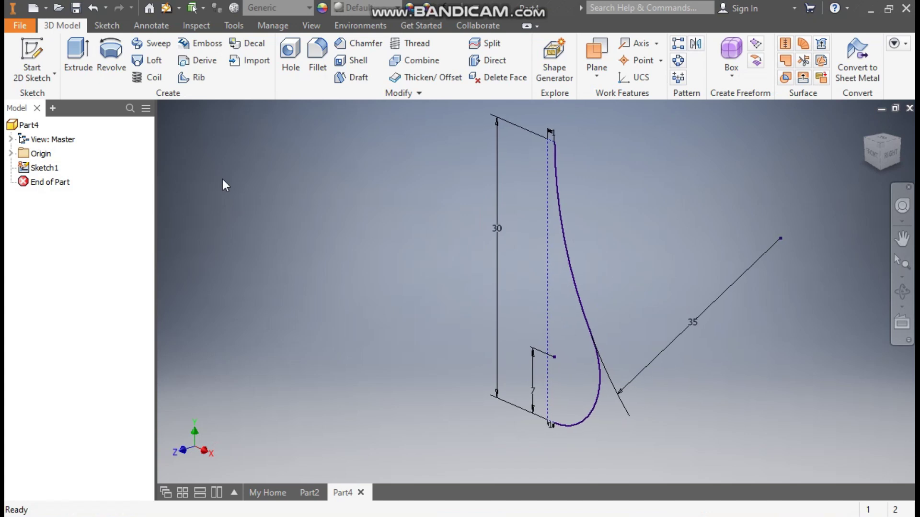
Revolve the curved profile a full turn as a surface around the dashed axis, creating RevolutionSrf1
{"action": "left_click", "coordinate": [115, 60]}
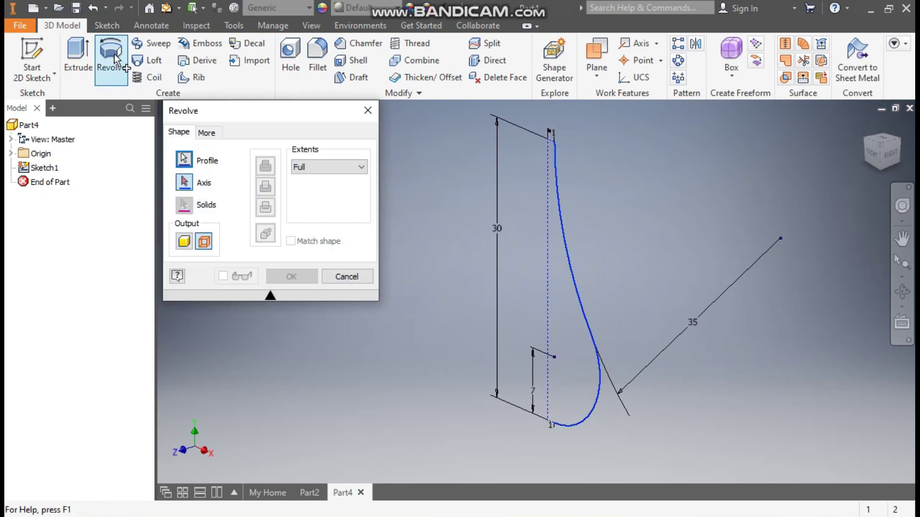
{"action": "left_click", "coordinate": [203, 242]}
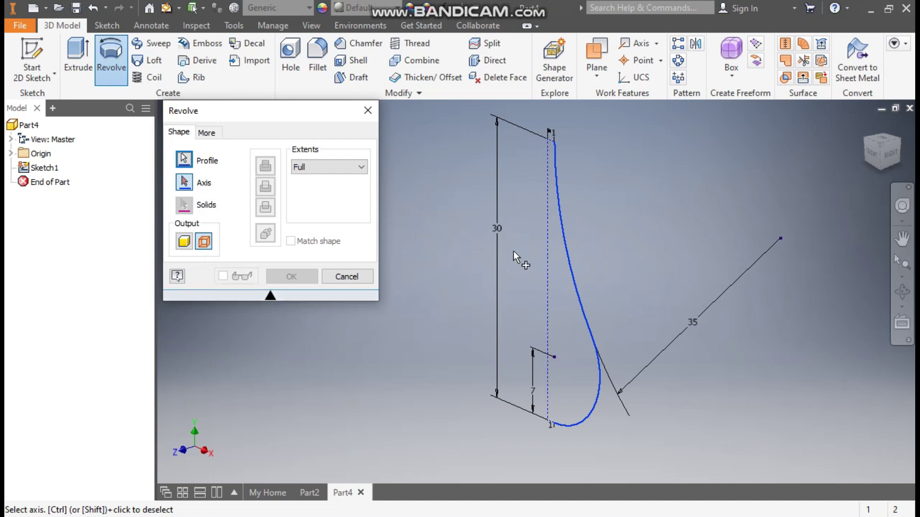
{"action": "left_click", "coordinate": [548, 196]}
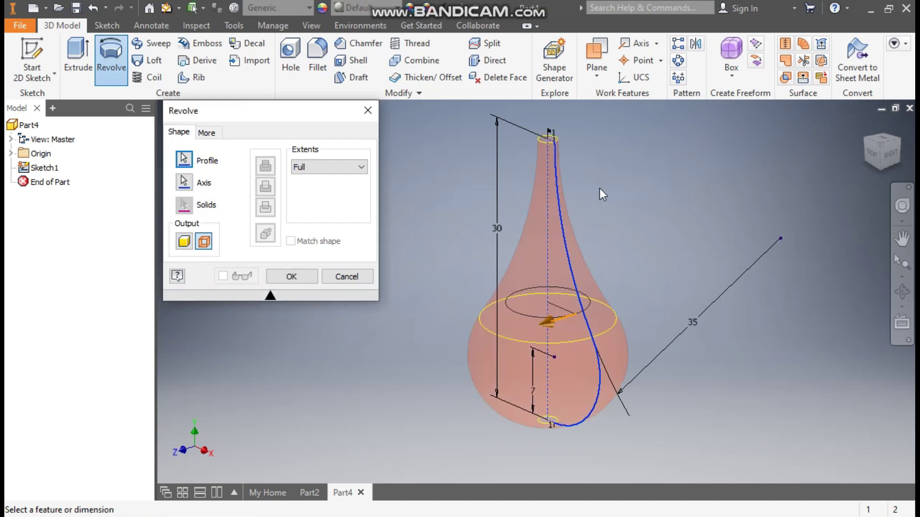
{"action": "left_click", "coordinate": [285, 276]}
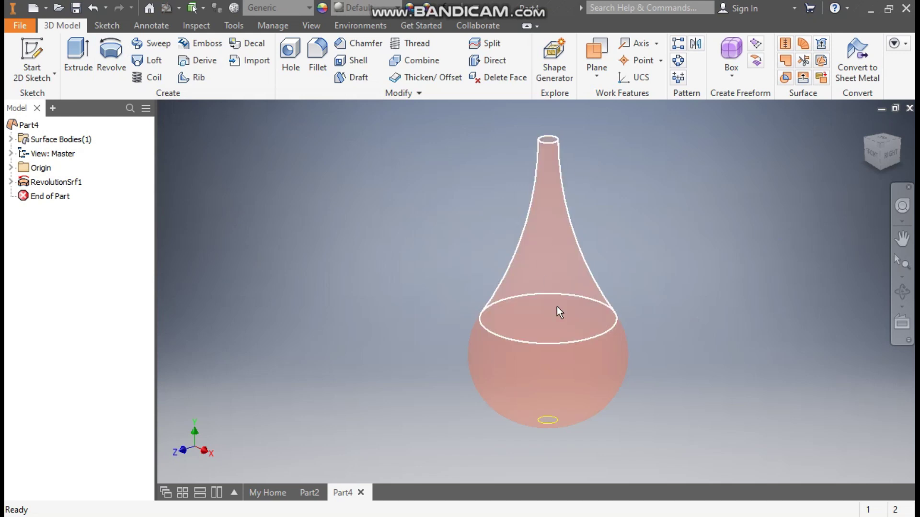
{"action": "left_click", "coordinate": [872, 157]}
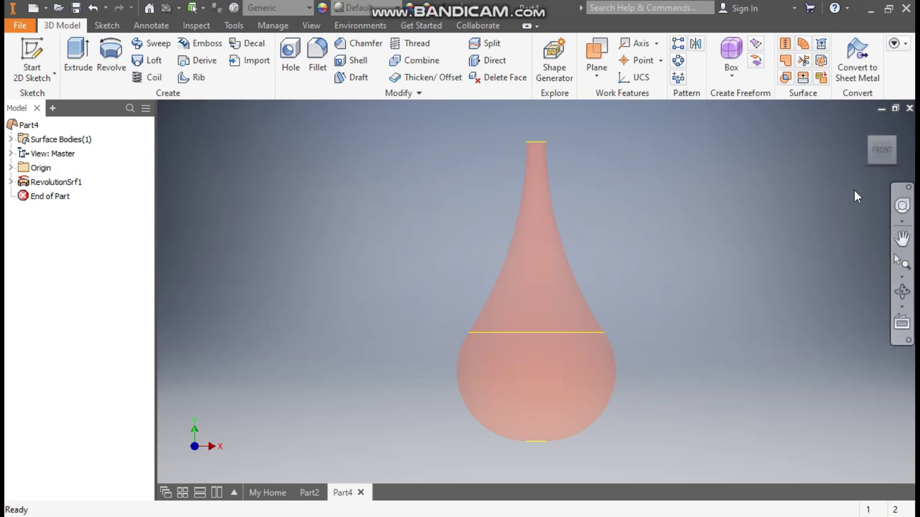
Start a new 2D sketch on the XZ plane
{"action": "left_click", "coordinate": [39, 52]}
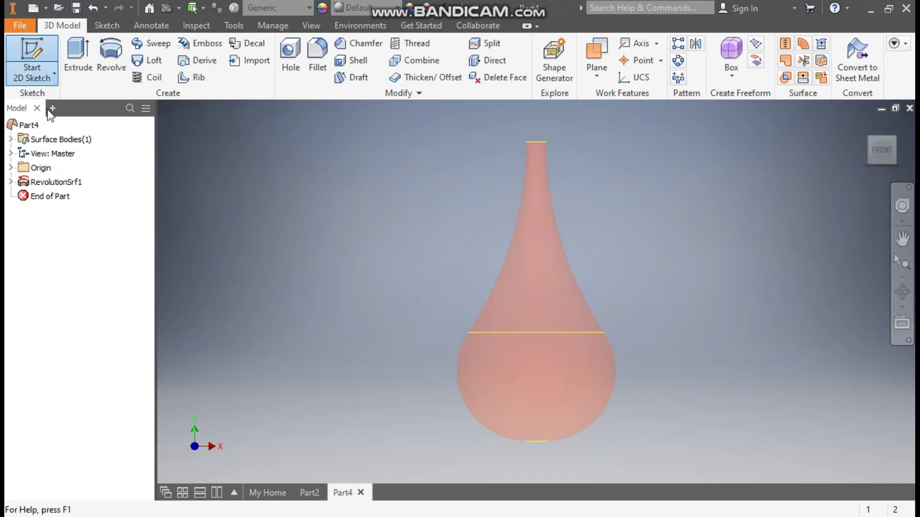
{"action": "left_click", "coordinate": [11, 168]}
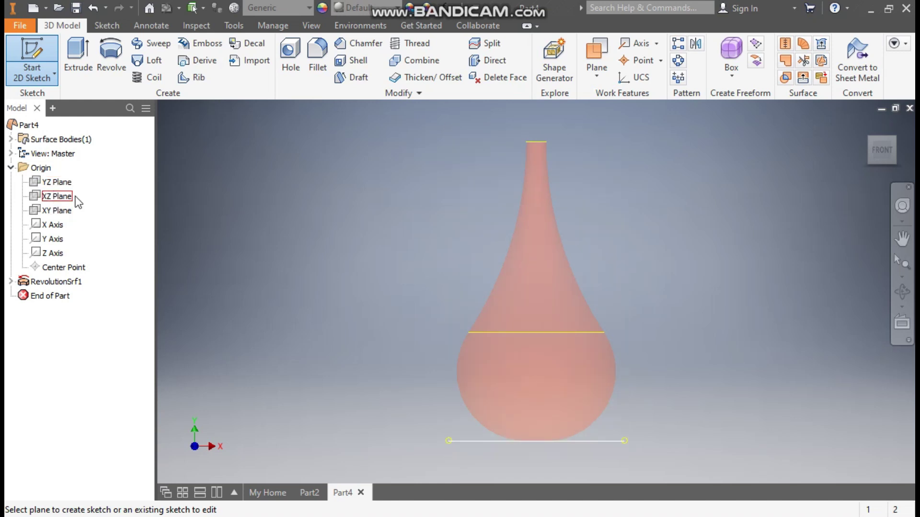
{"action": "left_click", "coordinate": [863, 127]}
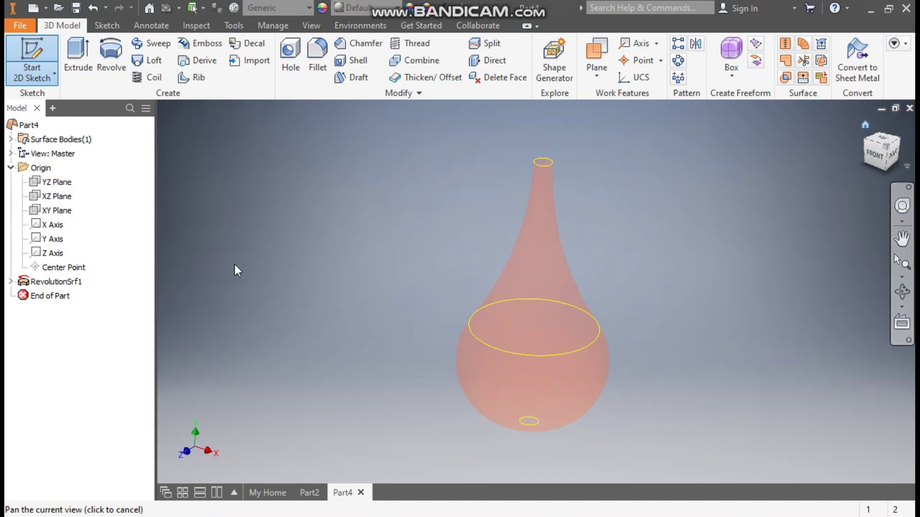
{"action": "left_click", "coordinate": [57, 197]}
{"action": "left_click", "coordinate": [494, 191]}
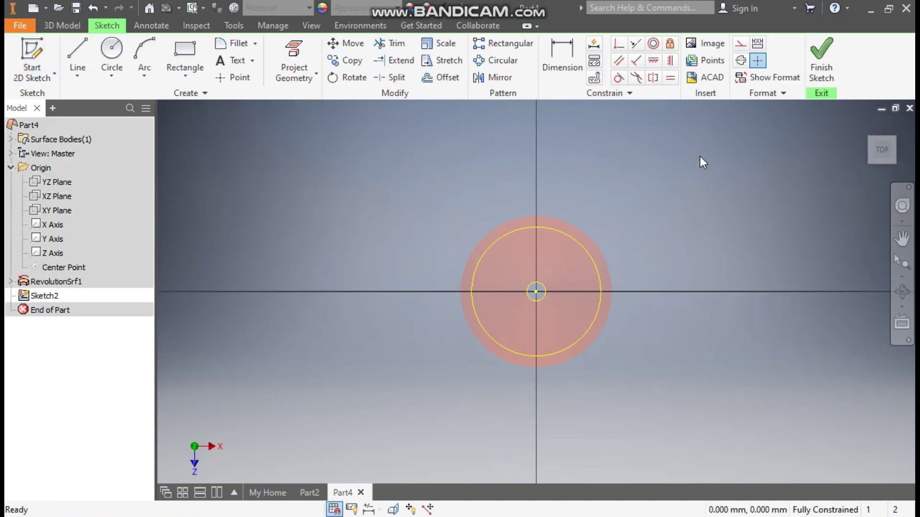
Draw a 20 mm construction circle centred on the origin and finish the sketch
{"action": "left_click", "coordinate": [113, 50]}
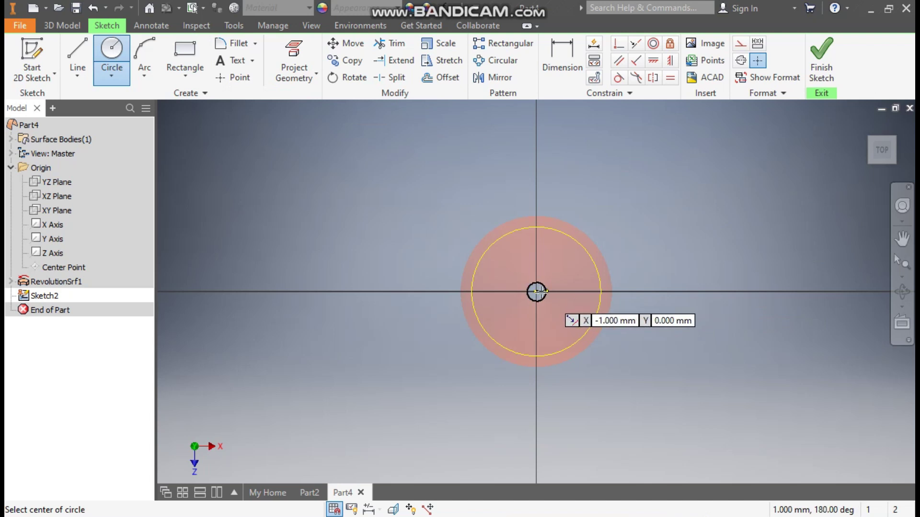
{"action": "left_click", "coordinate": [537, 291]}
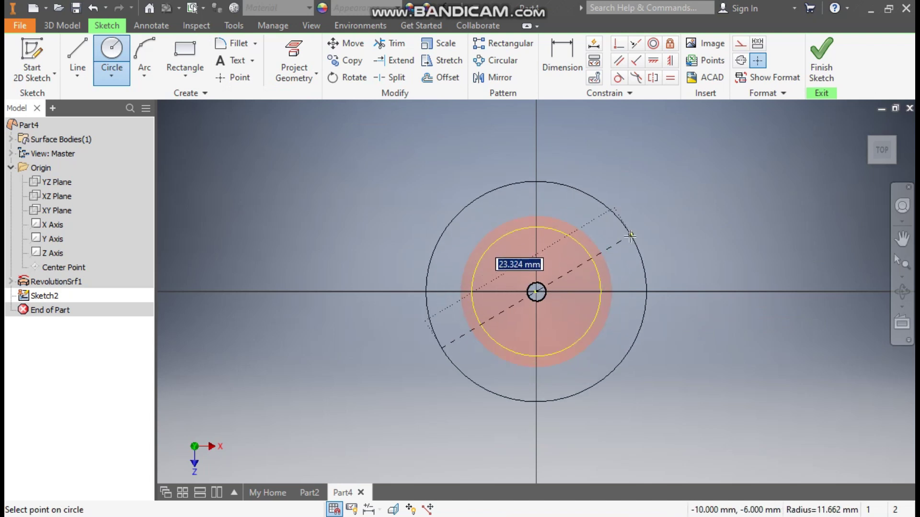
{"action": "type", "text": "20"}
{"action": "key", "text": "Return"}
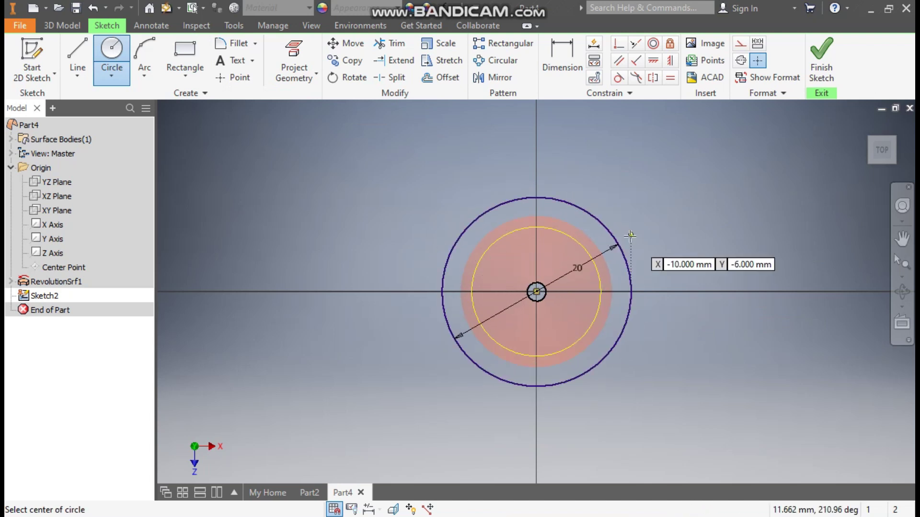
{"action": "key", "text": "Escape"}
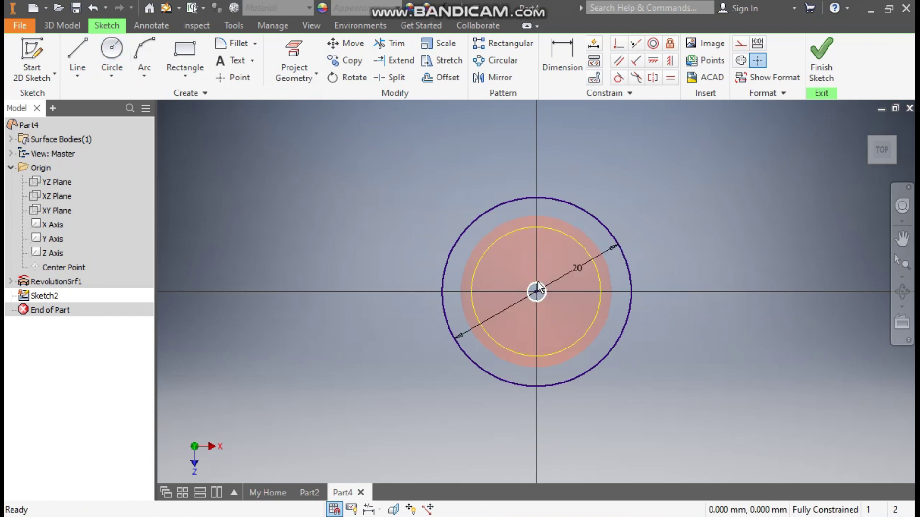
{"action": "left_click", "coordinate": [742, 46]}
{"action": "left_click", "coordinate": [587, 209]}
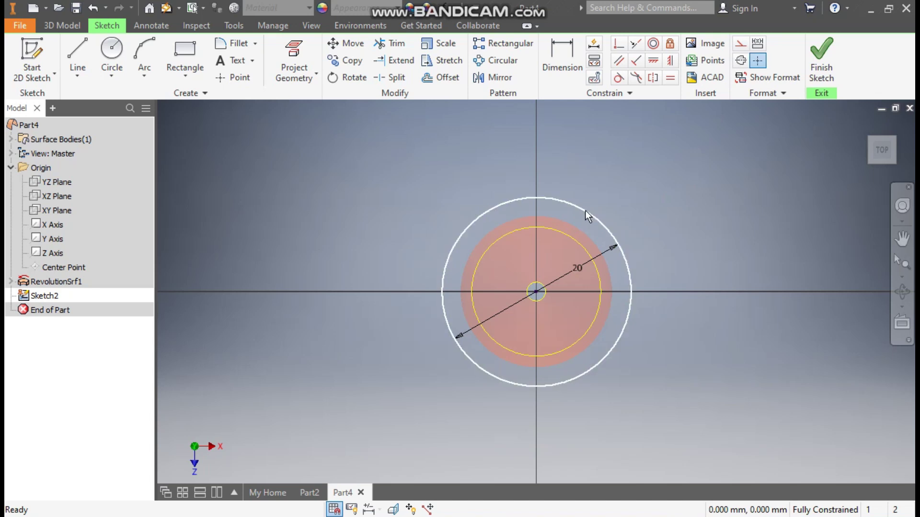
{"action": "left_click", "coordinate": [741, 44]}
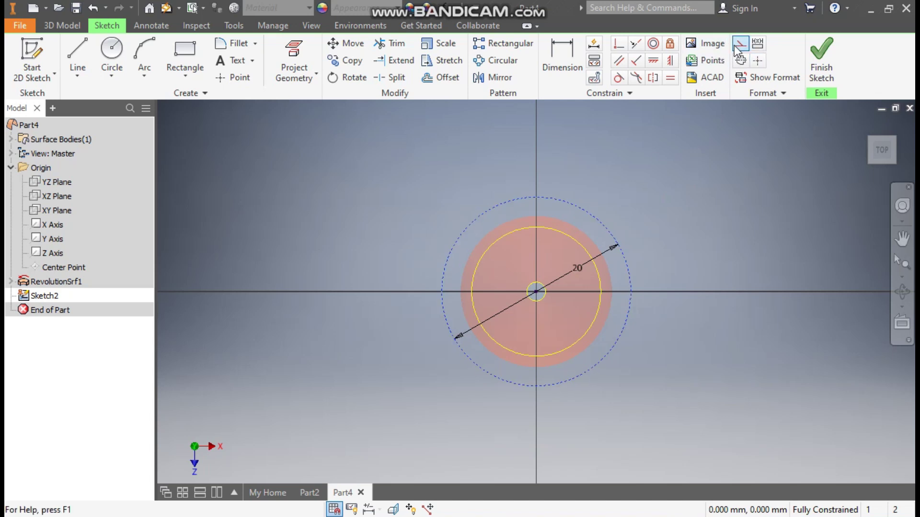
{"action": "left_click", "coordinate": [829, 54]}
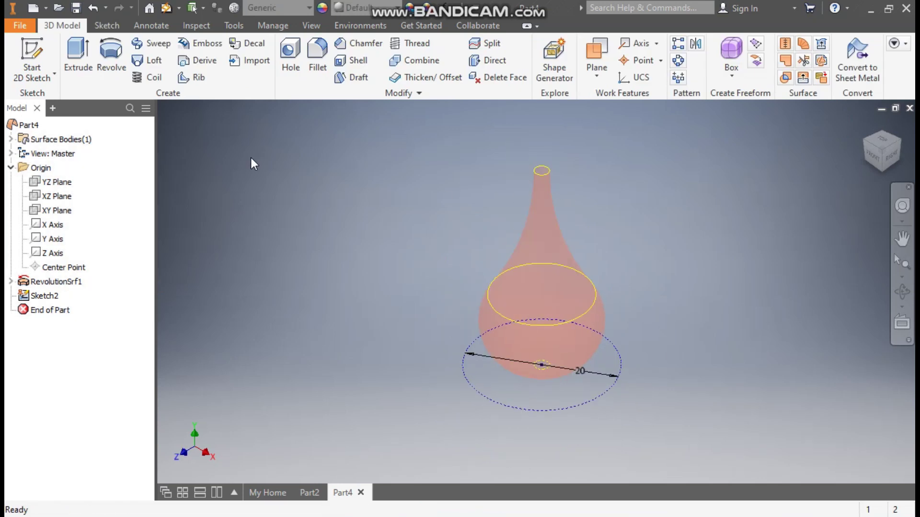
Start a 3D sketch with a Helical Curve defined by Revolution and Height
{"action": "left_click", "coordinate": [44, 79]}
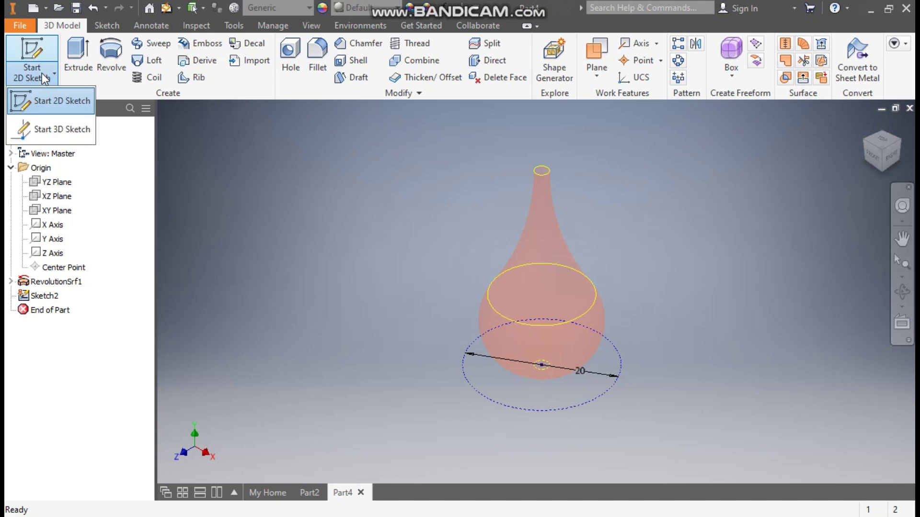
{"action": "left_click", "coordinate": [64, 126]}
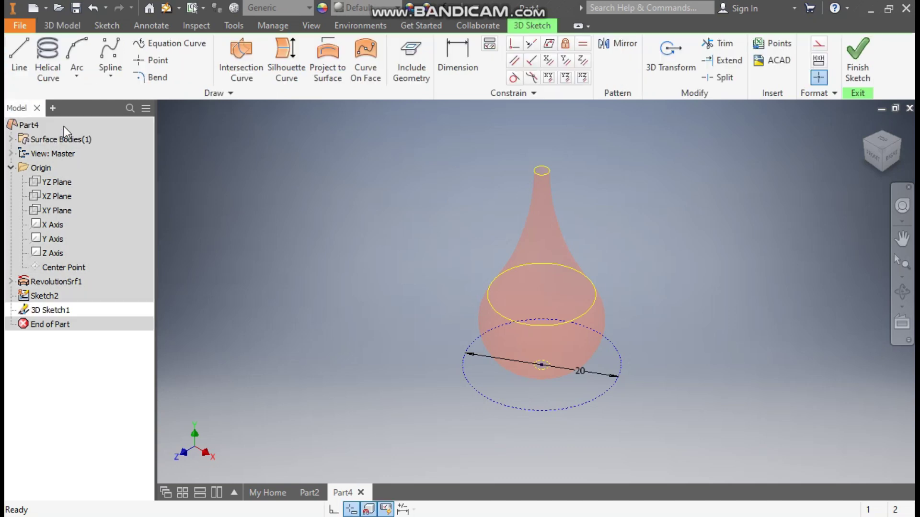
{"action": "left_click", "coordinate": [50, 53]}
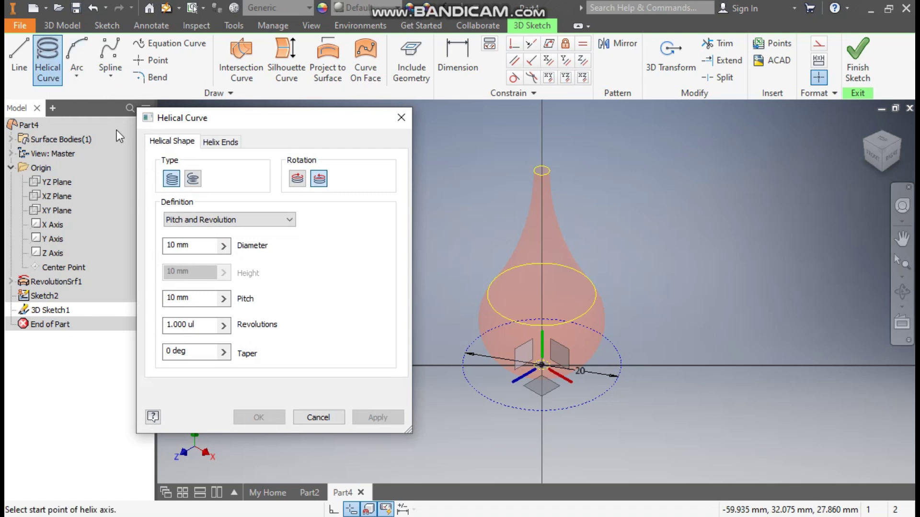
{"action": "left_click", "coordinate": [209, 221]}
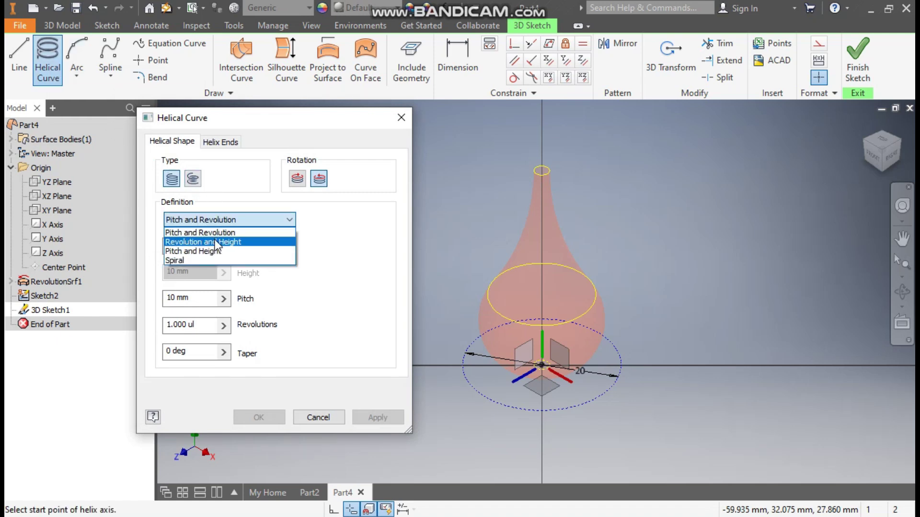
{"action": "left_click", "coordinate": [215, 241]}
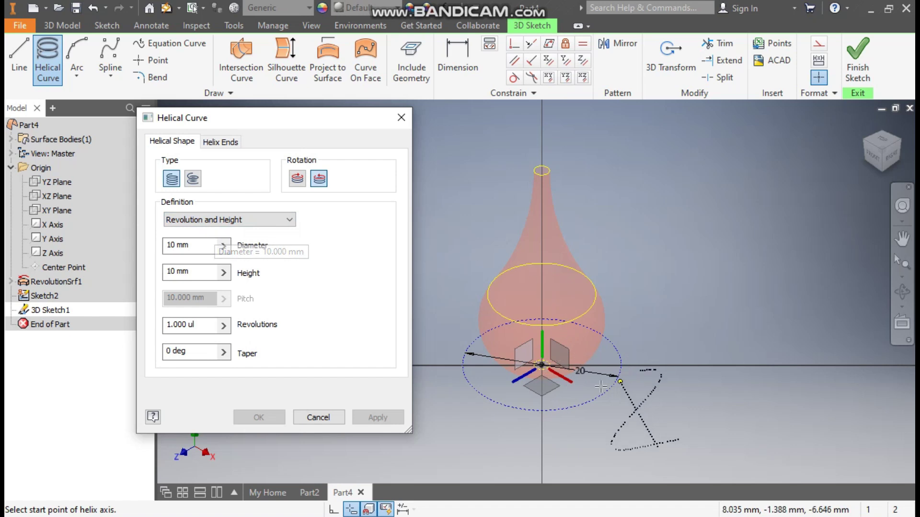
Set the helix axis up from the origin, diameter 20, height 30, 1 revolution
{"action": "left_click", "coordinate": [542, 365]}
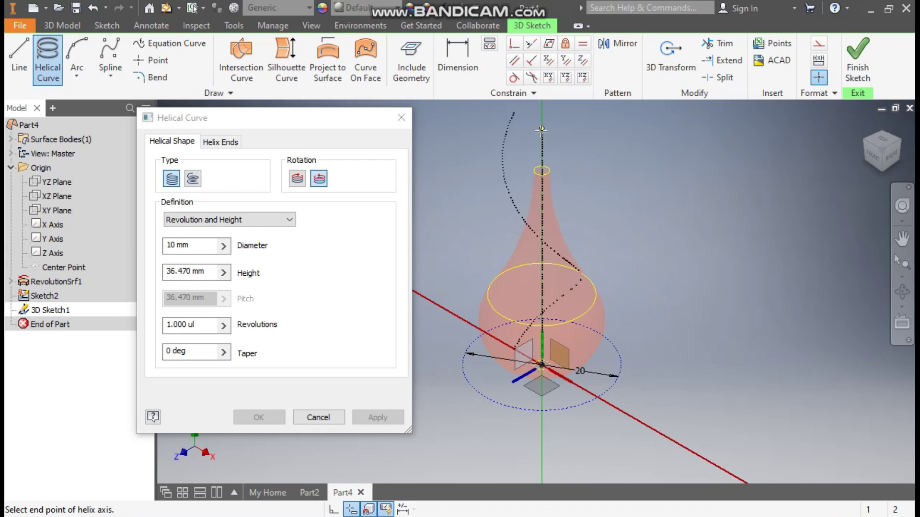
{"action": "left_click", "coordinate": [542, 205]}
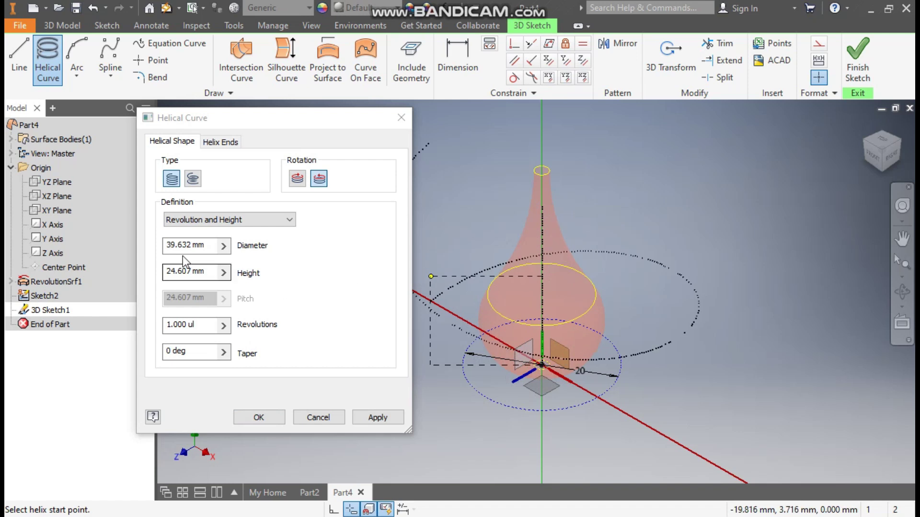
{"action": "left_click", "coordinate": [432, 276]}
{"action": "type", "text": "20"}
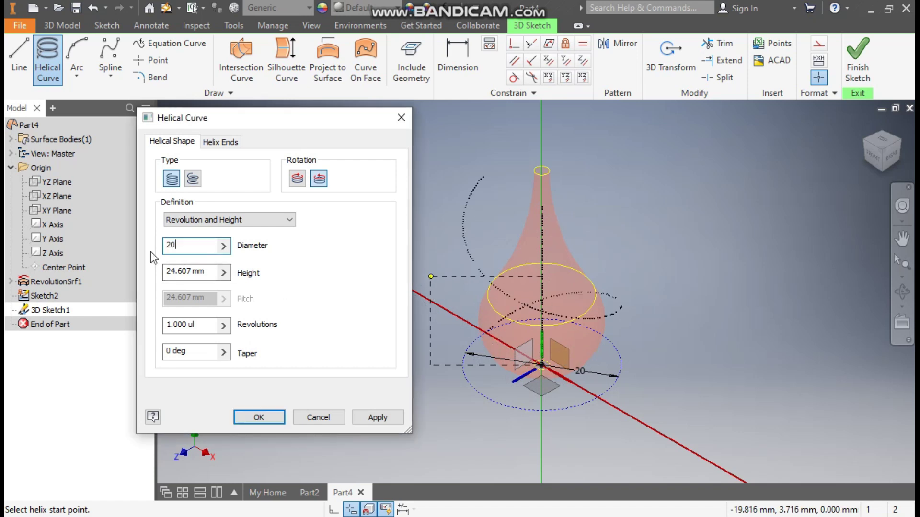
{"action": "key", "text": "Tab"}
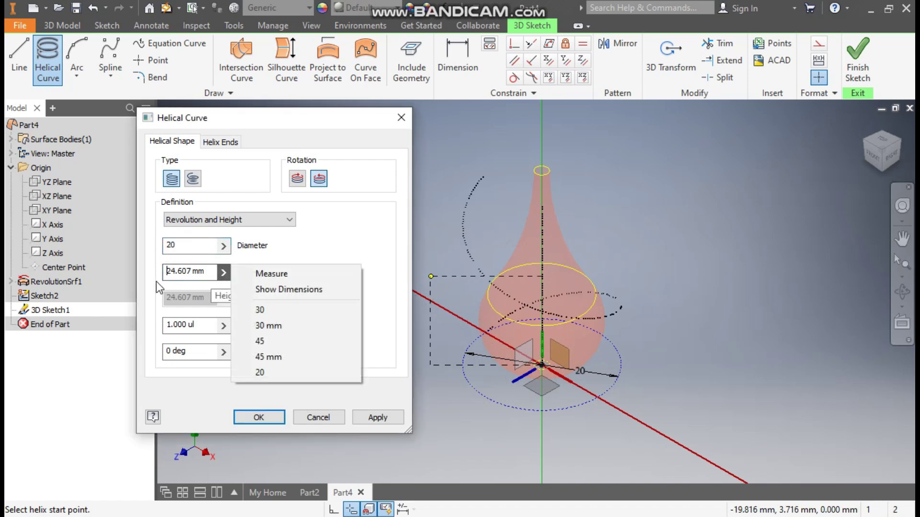
{"action": "left_click_drag", "start_coordinate": [206, 271], "coordinate": [149, 269]}
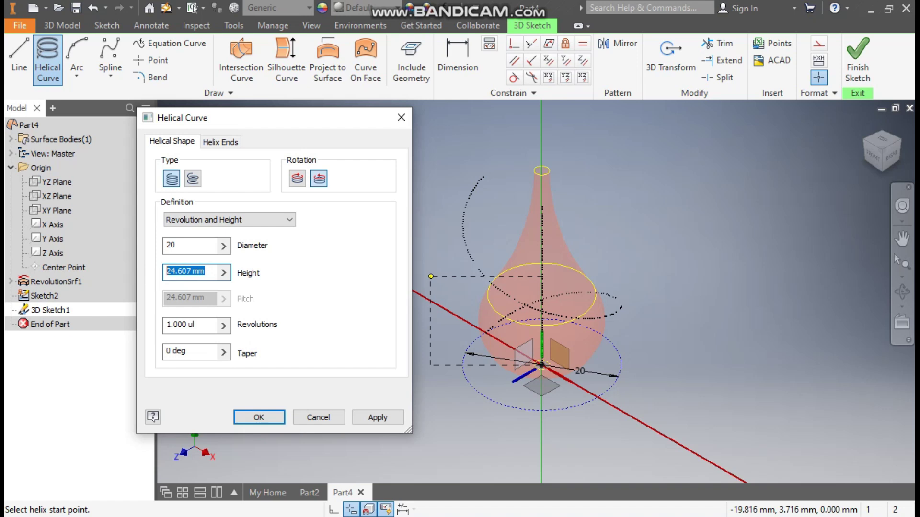
{"action": "type", "text": "30"}
{"action": "left_click_drag", "start_coordinate": [207, 326], "coordinate": [154, 327]}
{"action": "type", "text": "1"}
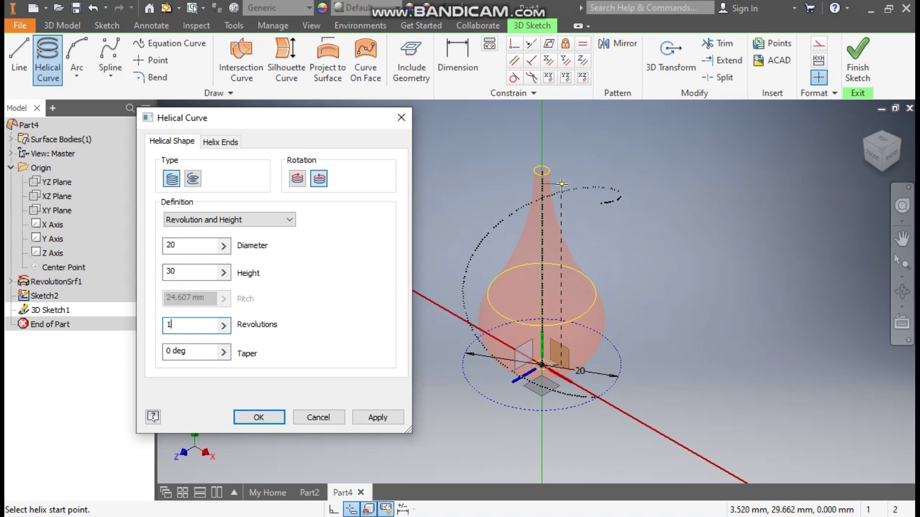
Apply the helix and finish the 3D sketch
{"action": "left_click", "coordinate": [568, 197]}
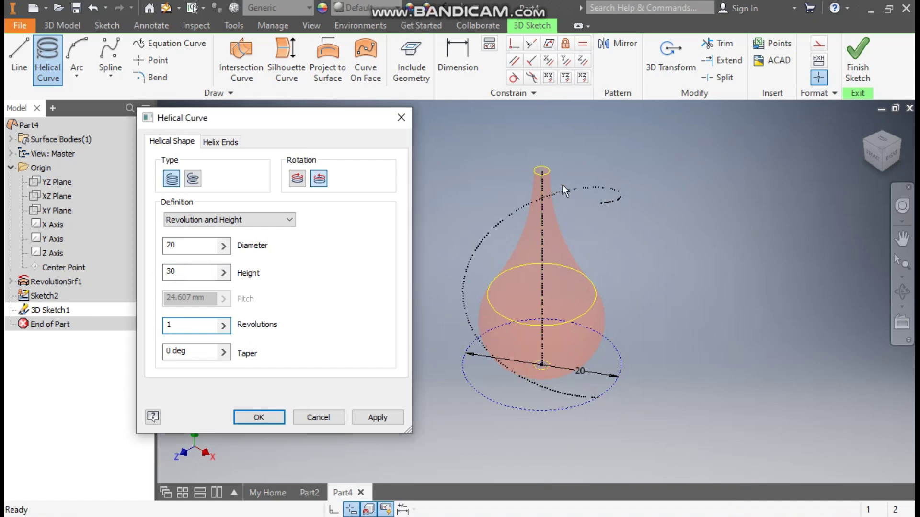
{"action": "left_click", "coordinate": [365, 421]}
{"action": "left_click", "coordinate": [402, 119]}
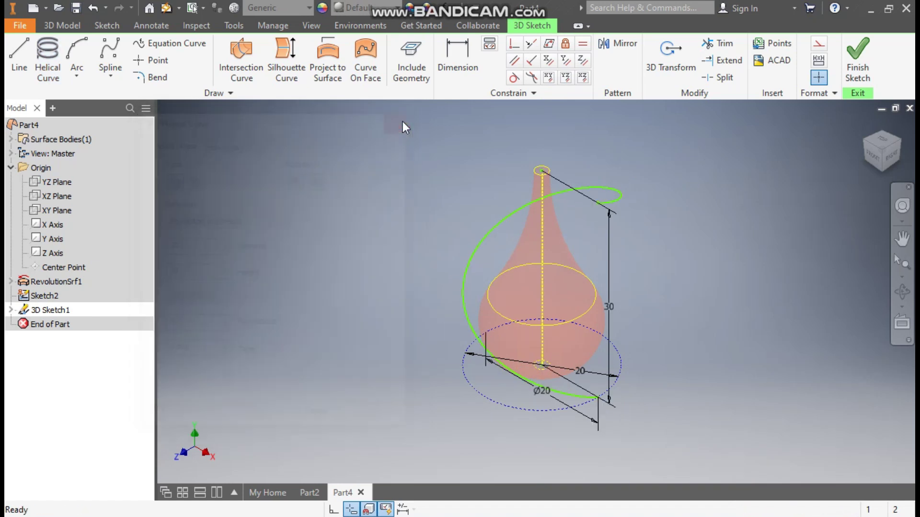
{"action": "left_click", "coordinate": [874, 158]}
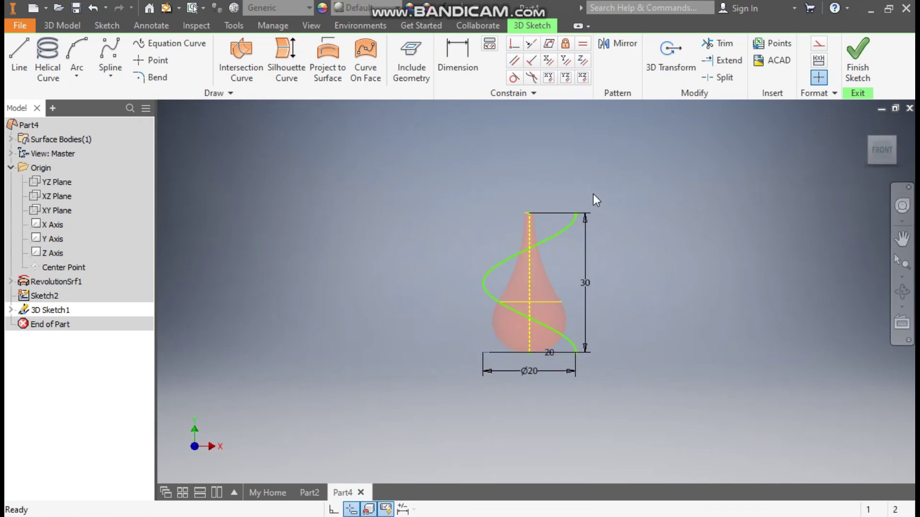
{"action": "left_click", "coordinate": [858, 56]}
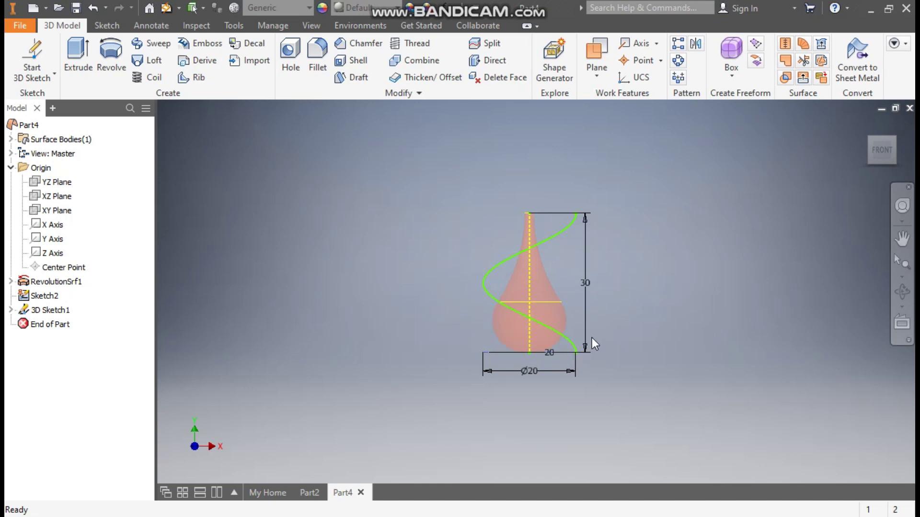
Return to the home view and start a new 2D sketch that waits for a plane
{"action": "left_click", "coordinate": [866, 126]}
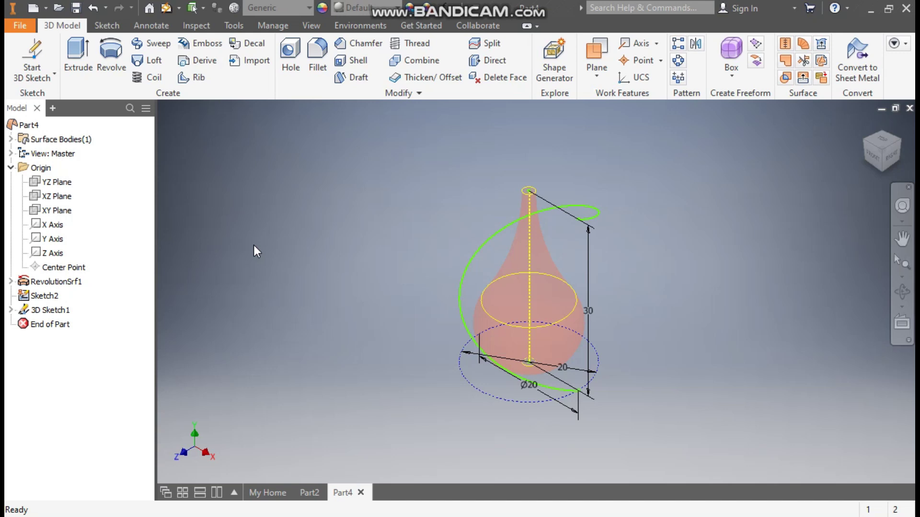
{"action": "left_click", "coordinate": [32, 79]}
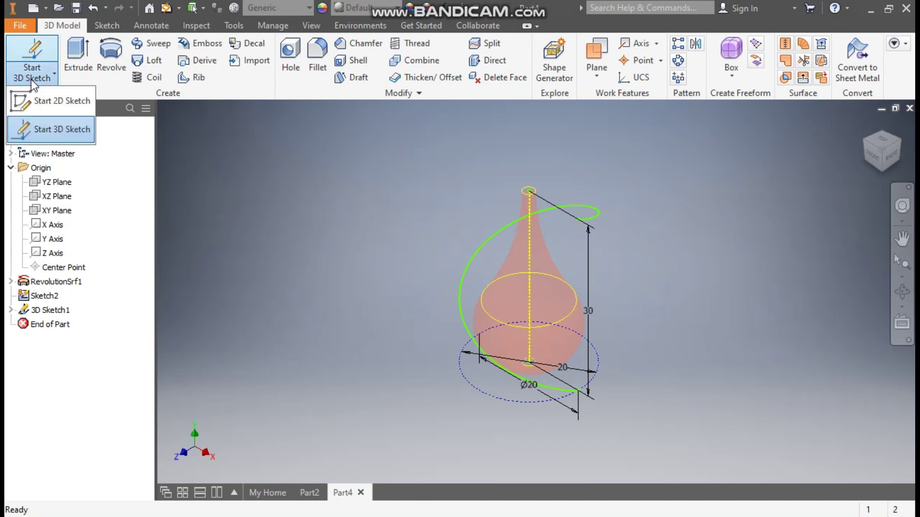
{"action": "left_click", "coordinate": [45, 102]}
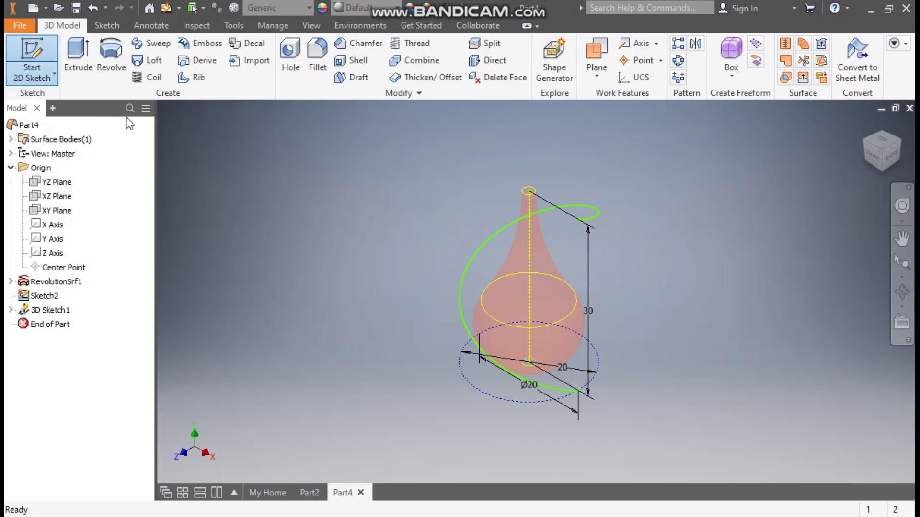
Place the sketch on the XZ plane and project the green arc's endpoint into it
{"action": "left_click", "coordinate": [53, 197]}
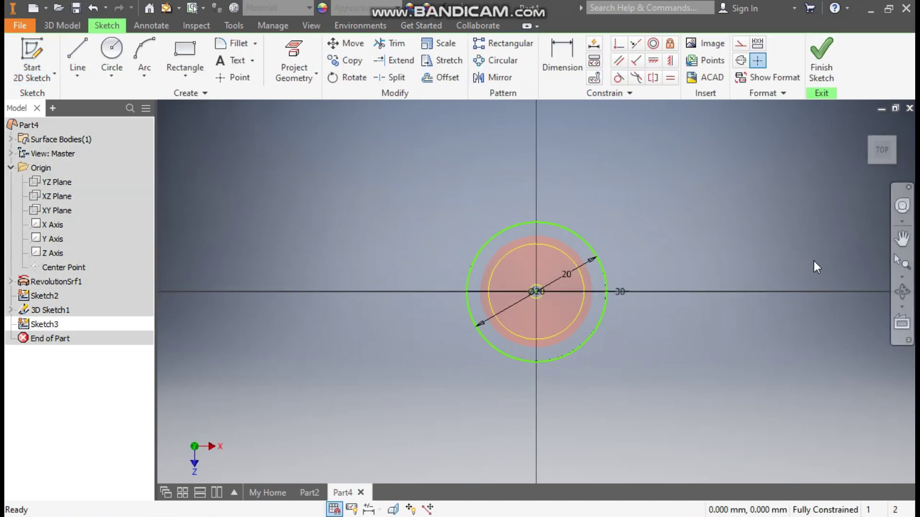
{"action": "middle_click_drag", "start_coordinate": [822, 292], "coordinate": [806, 260], "text": "shift"}
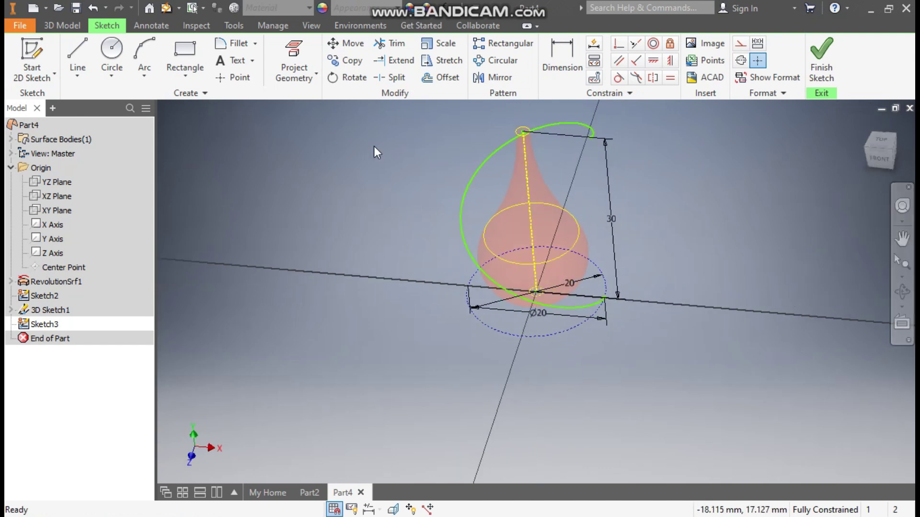
{"action": "left_click", "coordinate": [297, 54]}
{"action": "scroll", "coordinate": [608, 300], "scroll_direction": "down", "scroll_amount": 4}
{"action": "left_click", "coordinate": [562, 279]}
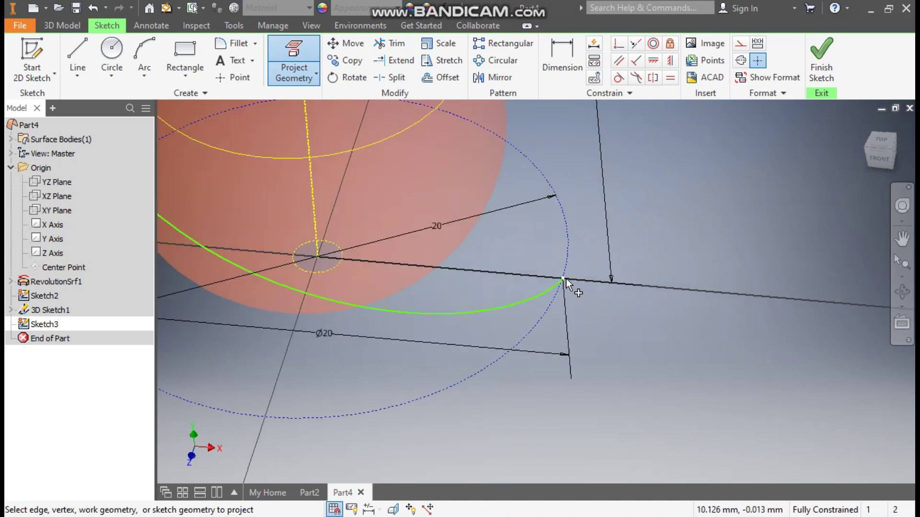
{"action": "scroll", "coordinate": [678, 273], "scroll_direction": "up", "scroll_amount": 3}
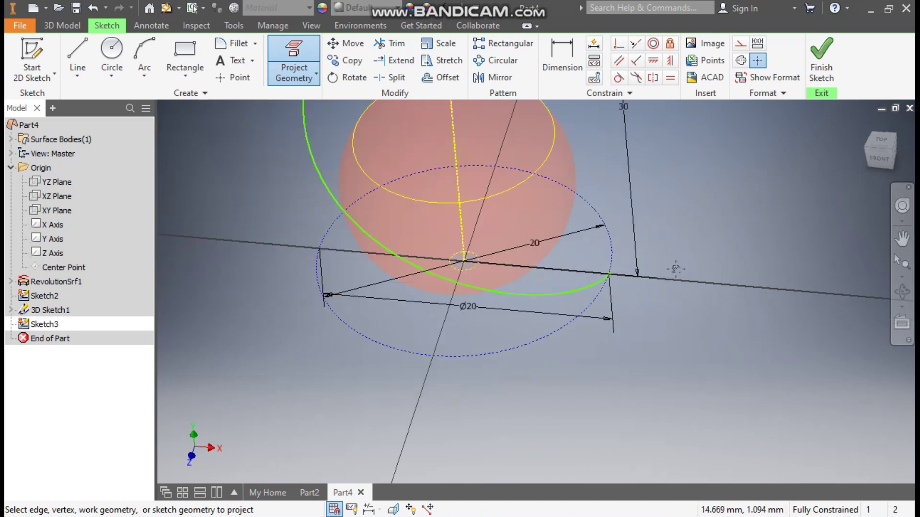
Draw a line from the base circle's centre to the projected arc endpoint
{"action": "left_click", "coordinate": [77, 50]}
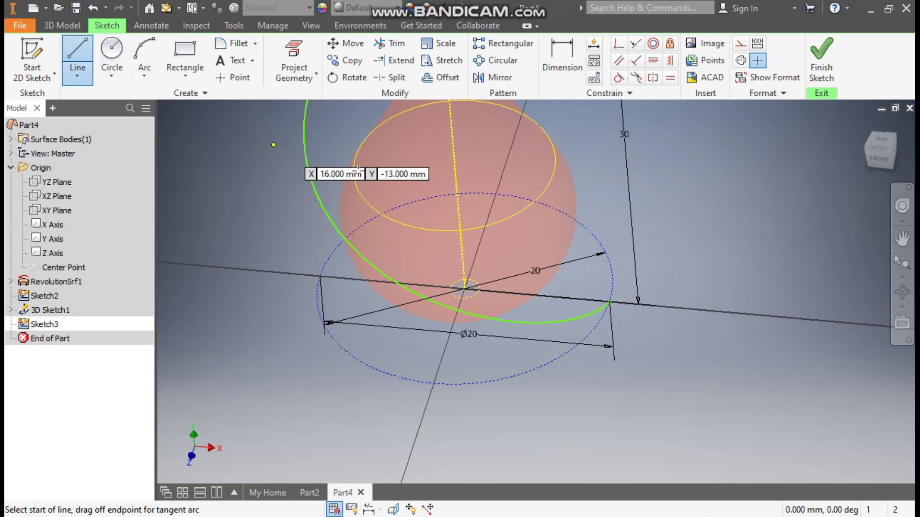
{"action": "left_click", "coordinate": [464, 288]}
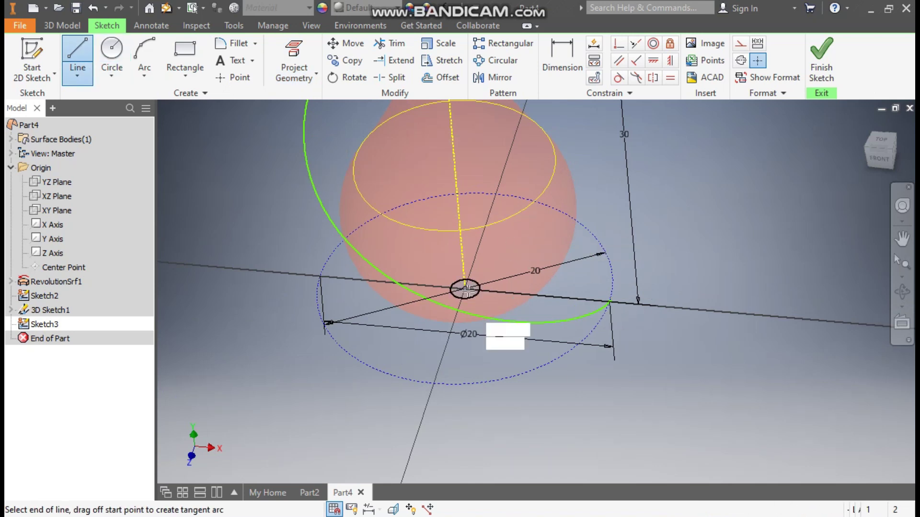
{"action": "left_click", "coordinate": [612, 302]}
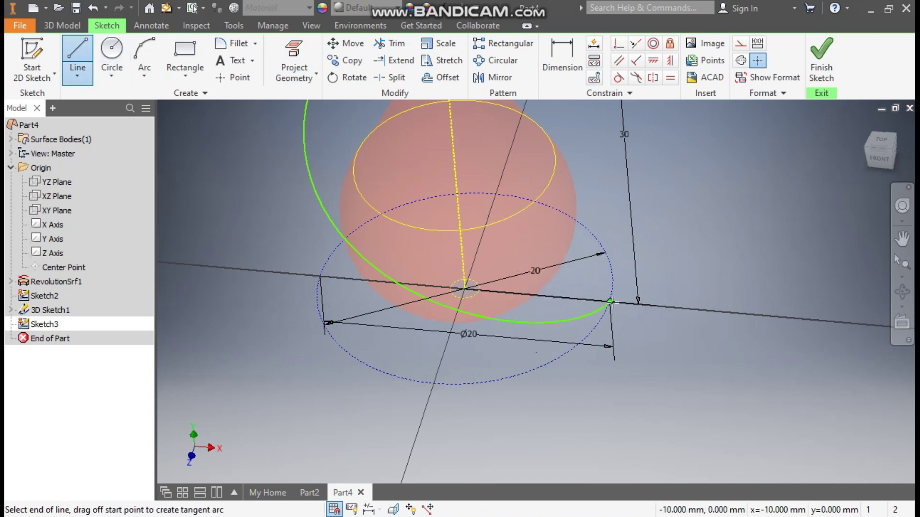
{"action": "key", "text": "Escape"}
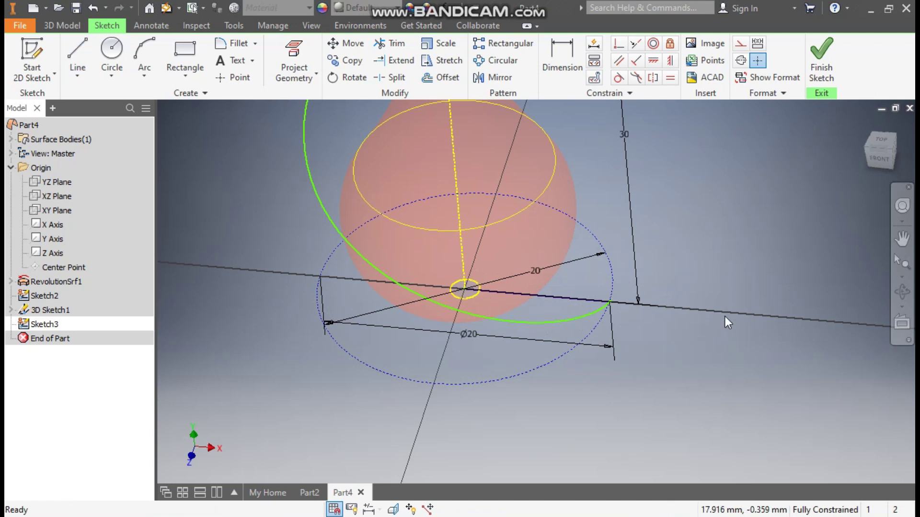
Make the small centre circle construction geometry and finish Sketch3
{"action": "left_click", "coordinate": [479, 281]}
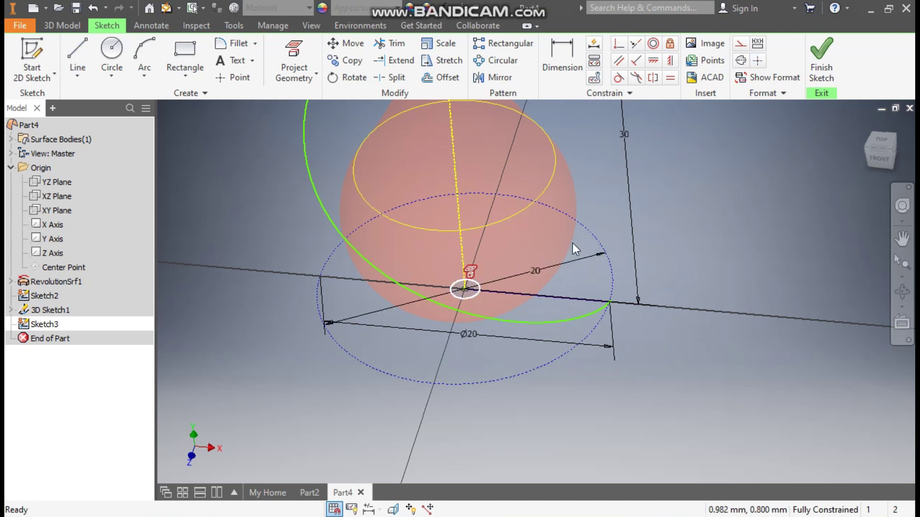
{"action": "left_click", "coordinate": [740, 44]}
{"action": "left_click", "coordinate": [719, 214]}
{"action": "scroll", "coordinate": [719, 214], "scroll_direction": "down", "scroll_amount": 5}
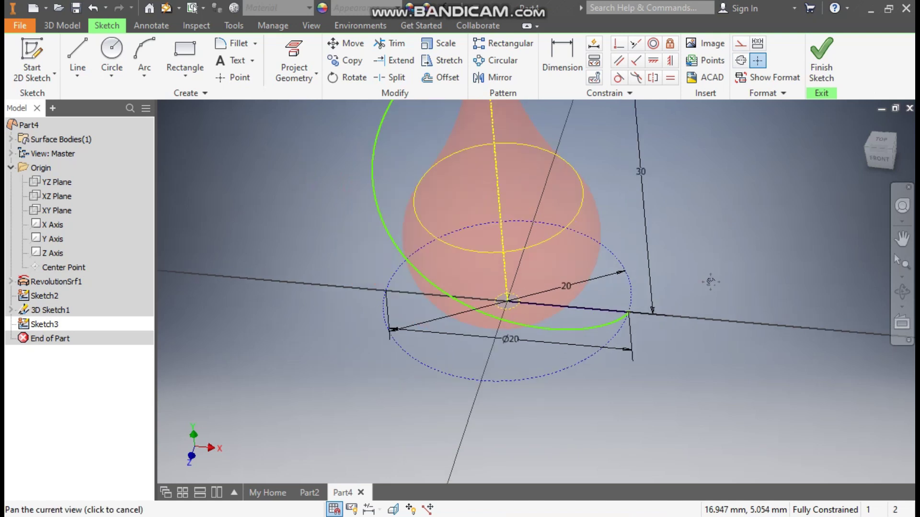
{"action": "left_click", "coordinate": [821, 58]}
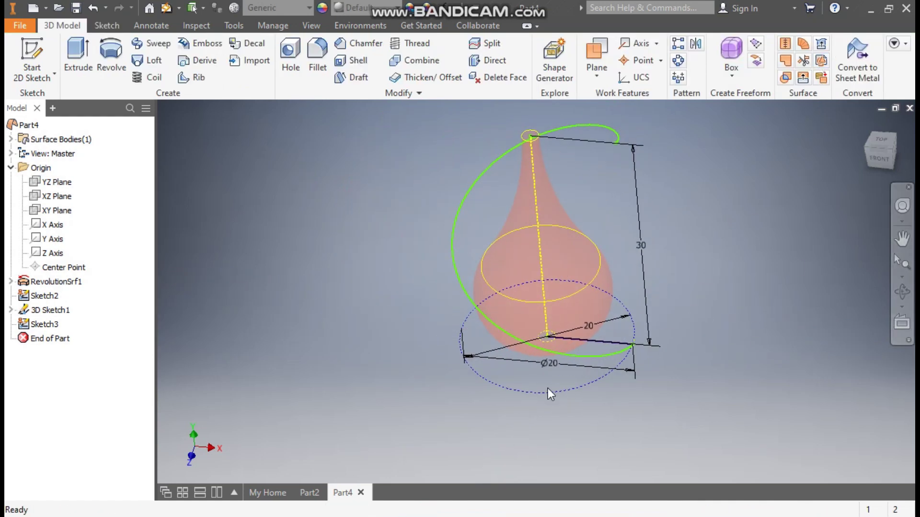
Check Sketch3's new line and 3D Sketch1's spiral path in the model tree
{"action": "left_click", "coordinate": [623, 301]}
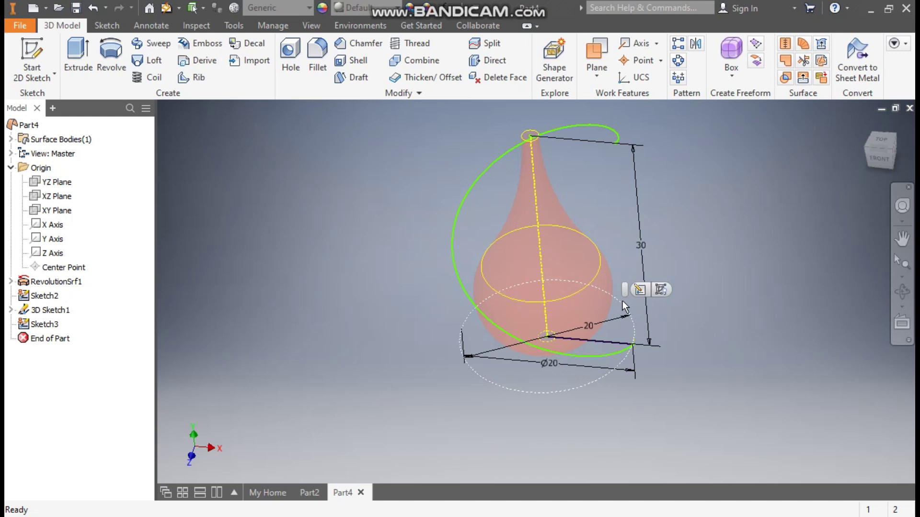
{"action": "left_click", "coordinate": [627, 301]}
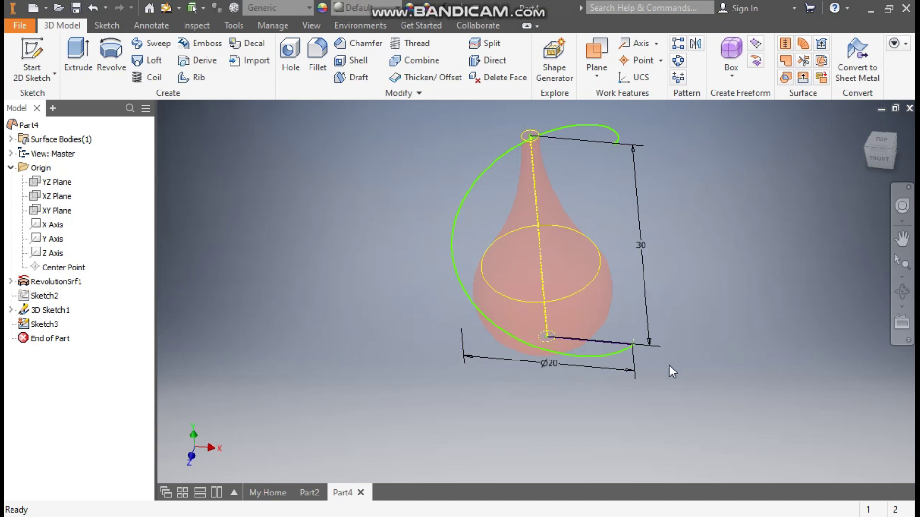
{"action": "scroll", "coordinate": [622, 356], "scroll_direction": "up", "scroll_amount": 3}
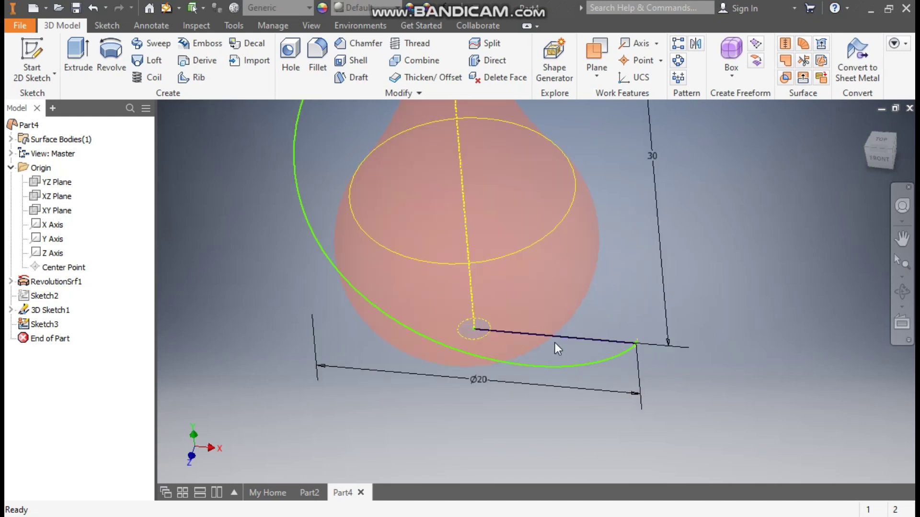
{"action": "left_click", "coordinate": [37, 326]}
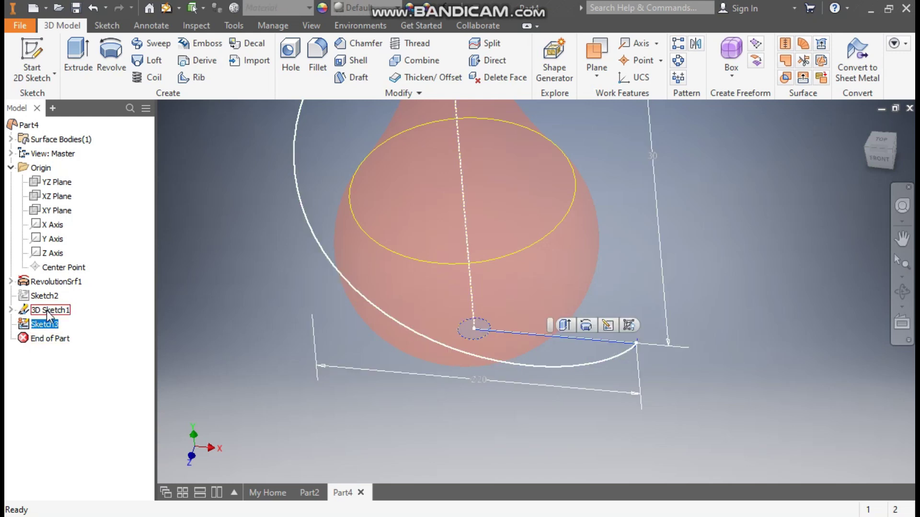
{"action": "left_click", "coordinate": [48, 310]}
{"action": "left_click", "coordinate": [378, 452]}
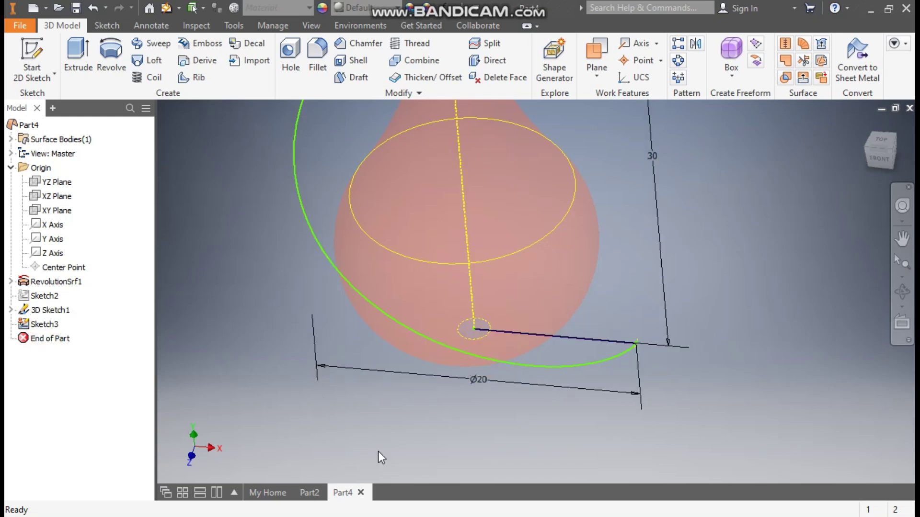
{"action": "scroll", "coordinate": [403, 422], "scroll_direction": "down", "scroll_amount": 2}
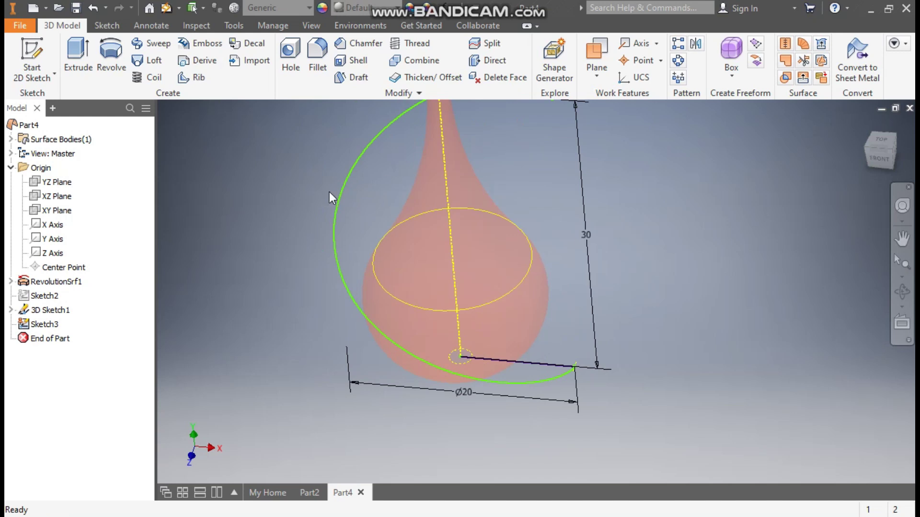
Sweep the base line along the helix to create the SweepSrf1 spiral ribbon surface
{"action": "left_click", "coordinate": [151, 43]}
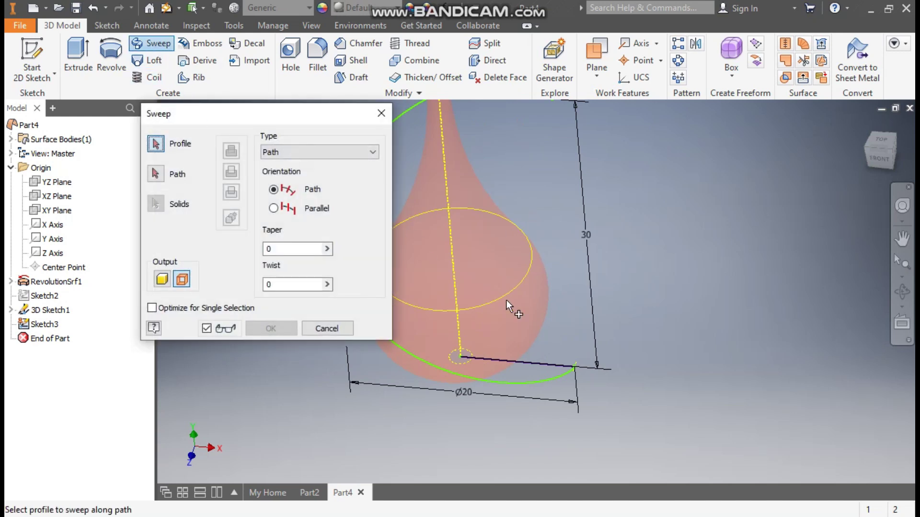
{"action": "left_click", "coordinate": [540, 364]}
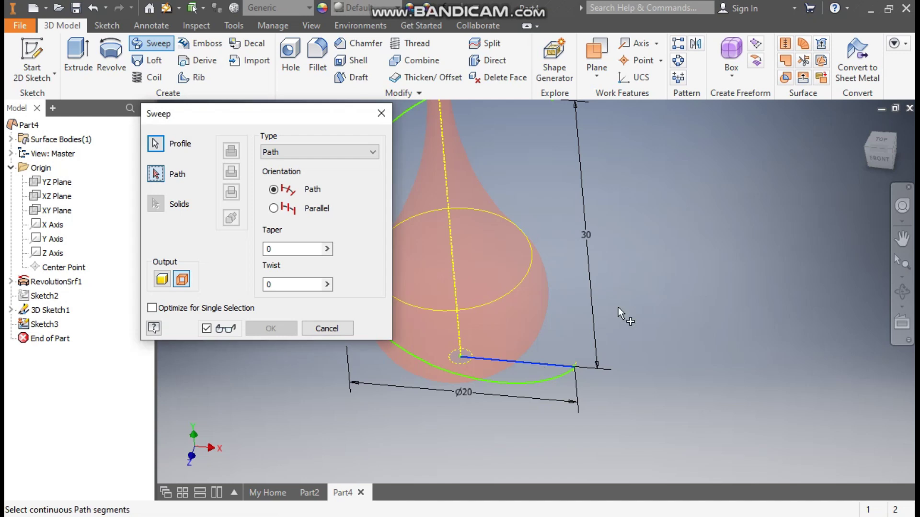
{"action": "scroll", "coordinate": [618, 307], "scroll_direction": "down", "scroll_amount": 2}
{"action": "middle_click_drag", "start_coordinate": [618, 307], "coordinate": [555, 293]}
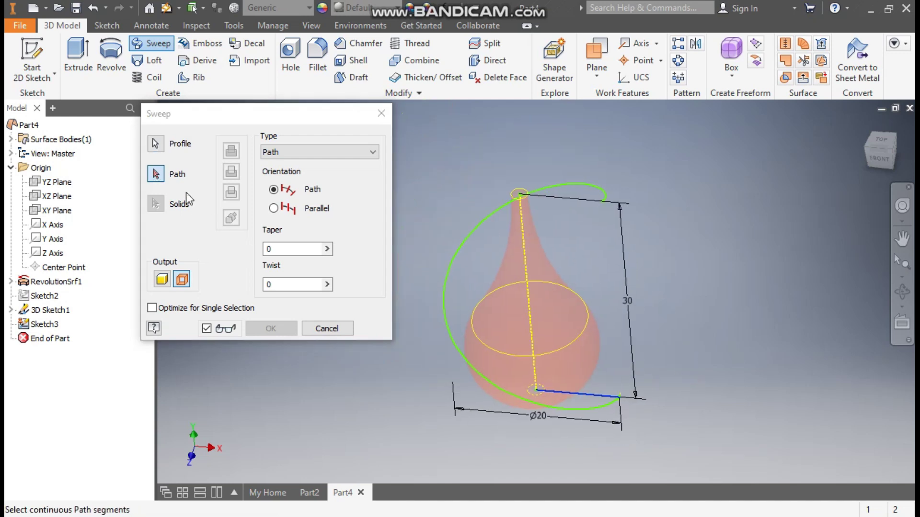
{"action": "left_click", "coordinate": [458, 244]}
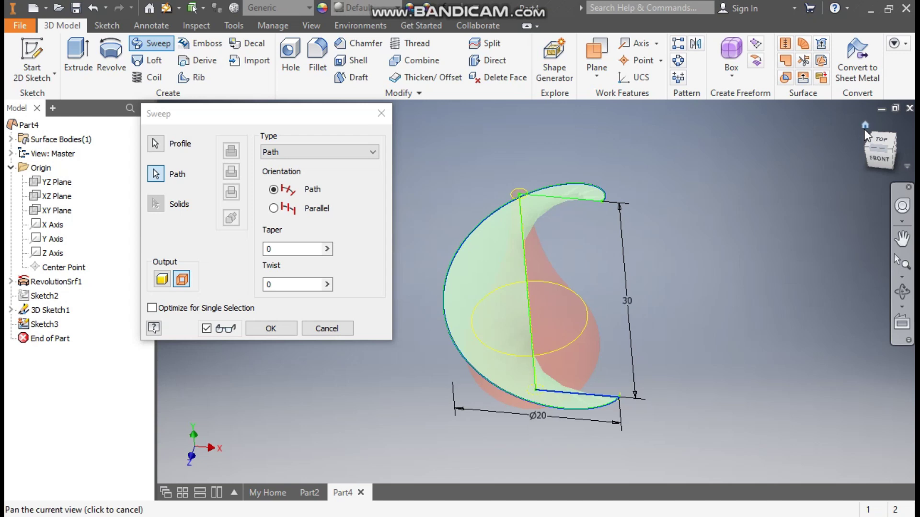
{"action": "left_click", "coordinate": [865, 126]}
{"action": "left_click", "coordinate": [268, 328]}
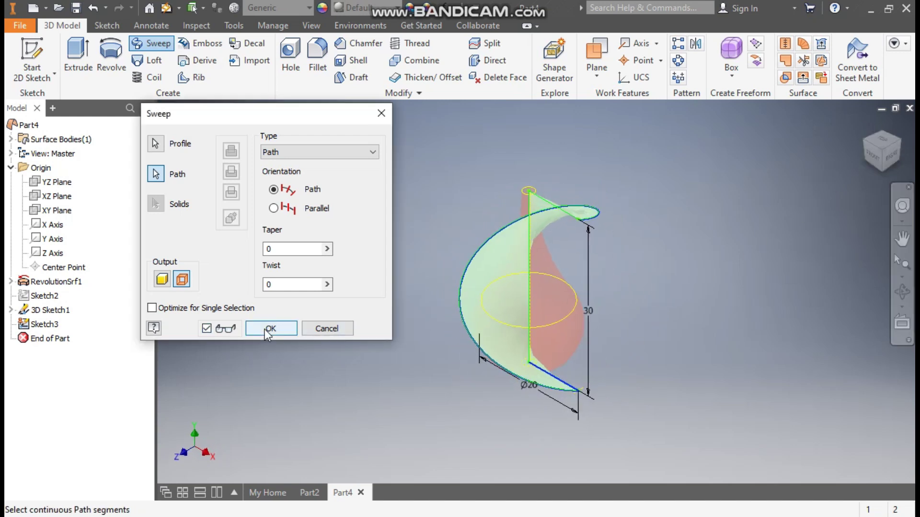
{"action": "middle_click_drag", "start_coordinate": [580, 301], "coordinate": [609, 311], "text": "shift"}
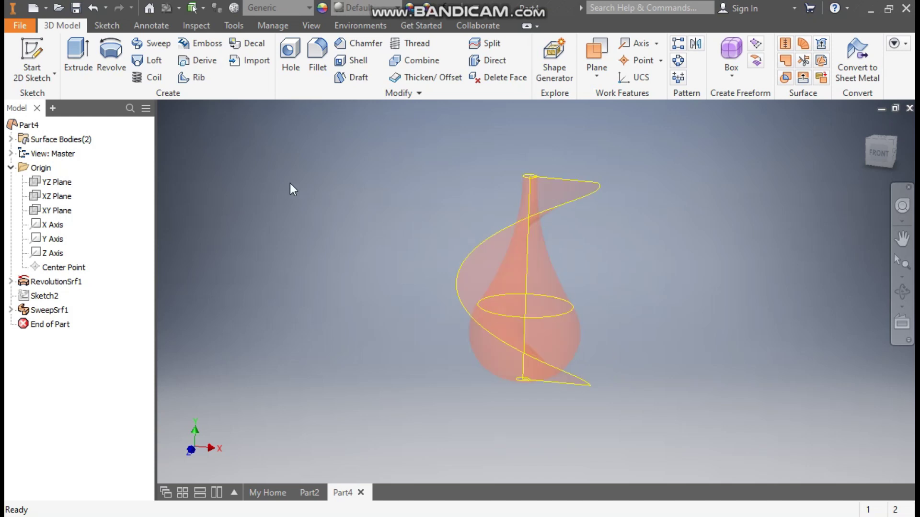
In a new 3D sketch, trace the intersection curve of the swept ribbon and the teardrop surface
{"action": "left_click", "coordinate": [41, 78]}
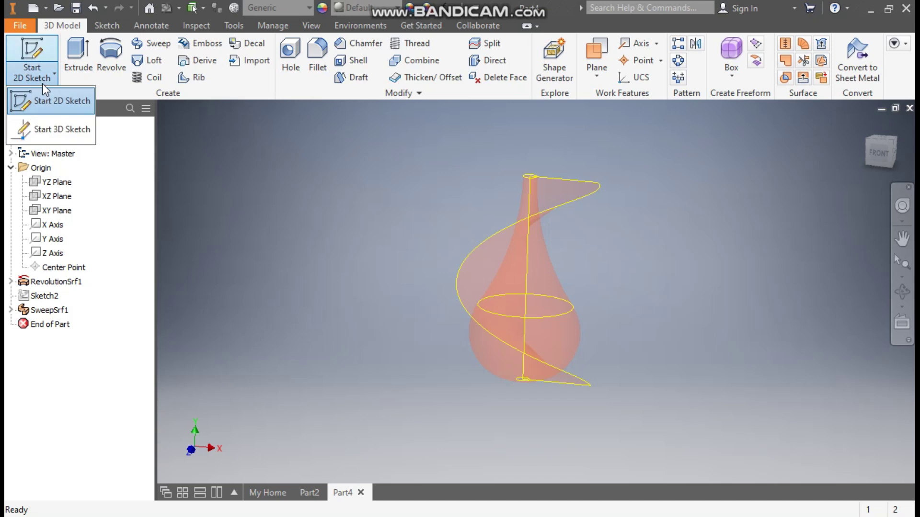
{"action": "left_click", "coordinate": [67, 128]}
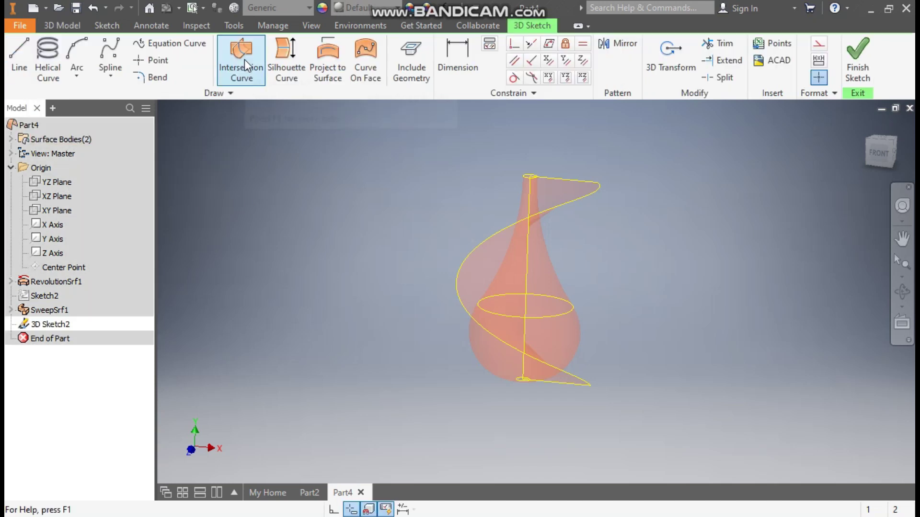
{"action": "left_click", "coordinate": [244, 59]}
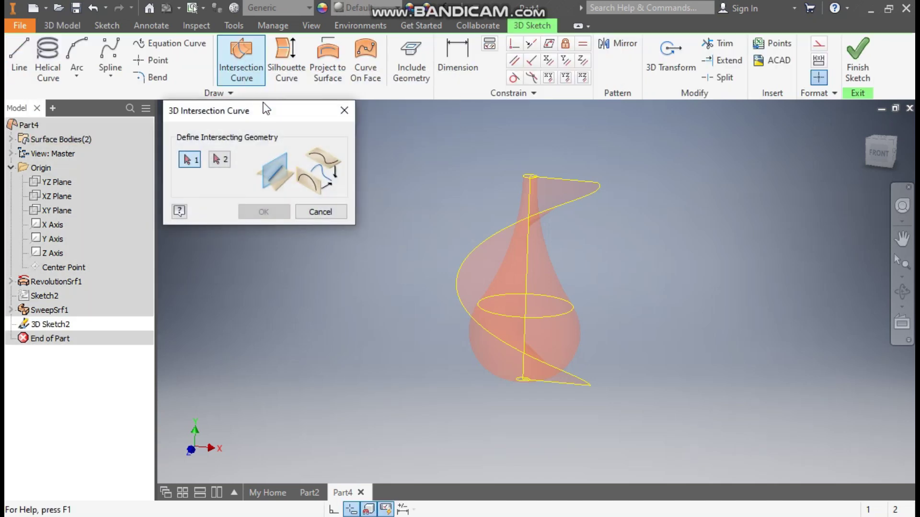
{"action": "left_click", "coordinate": [574, 183]}
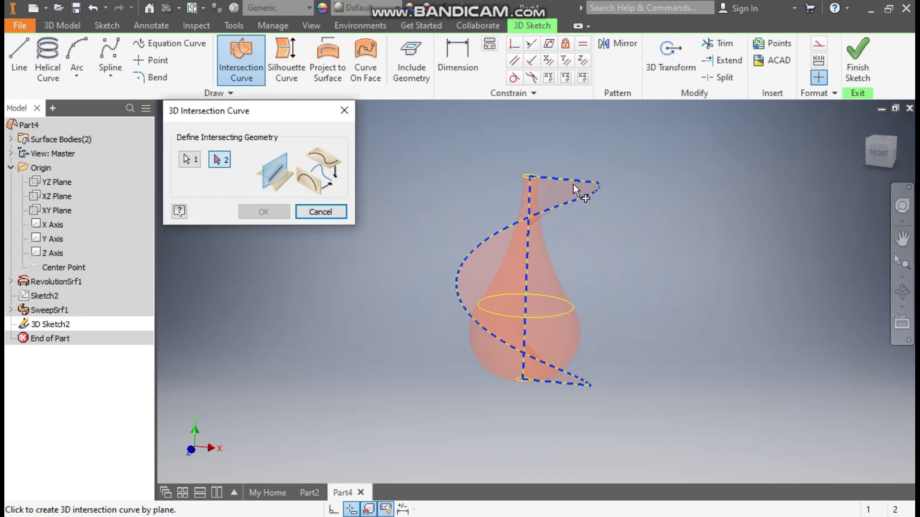
{"action": "left_click", "coordinate": [546, 276]}
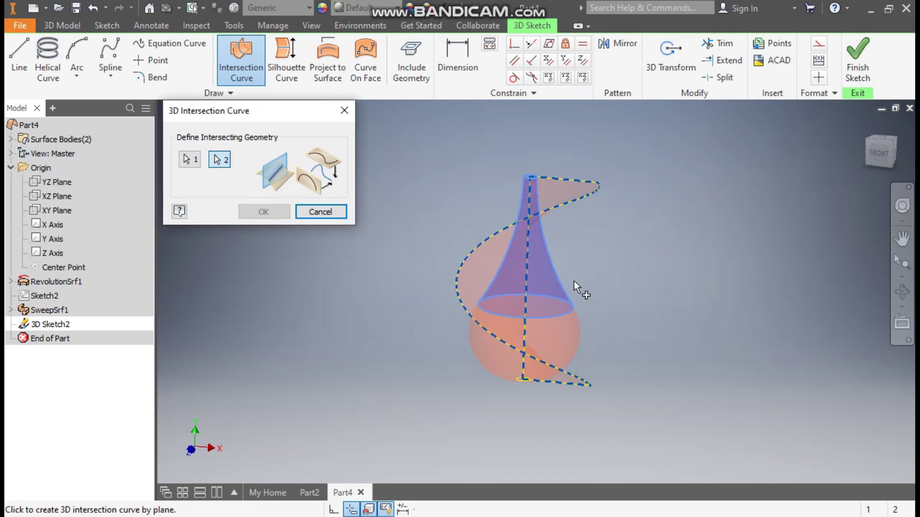
{"action": "left_click", "coordinate": [567, 337]}
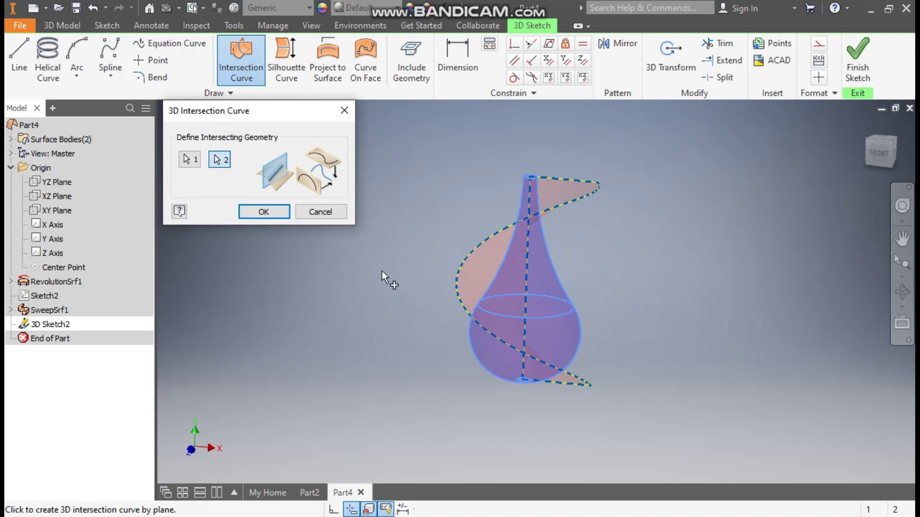
{"action": "left_click", "coordinate": [272, 215]}
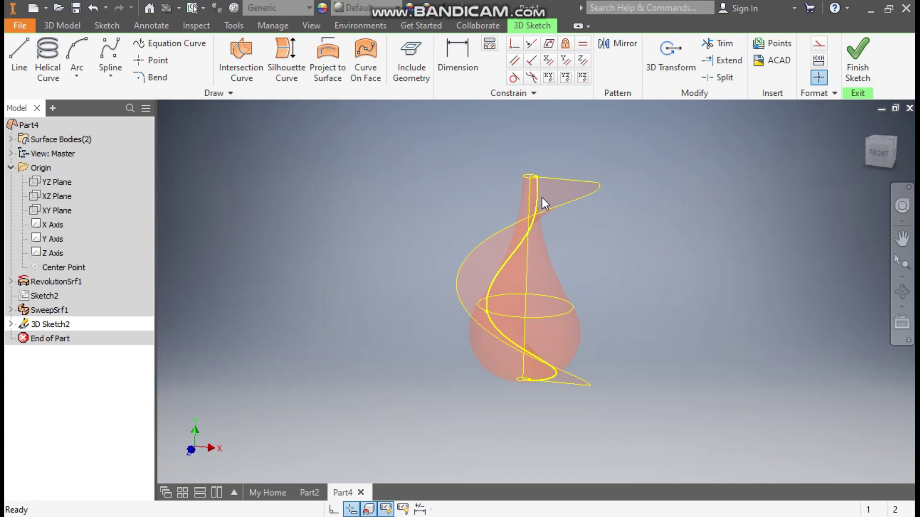
Finish 3D Sketch2, then hide RevolutionSrf1 and SweepSrf1 so only the spiral curve shows
{"action": "left_click", "coordinate": [864, 53]}
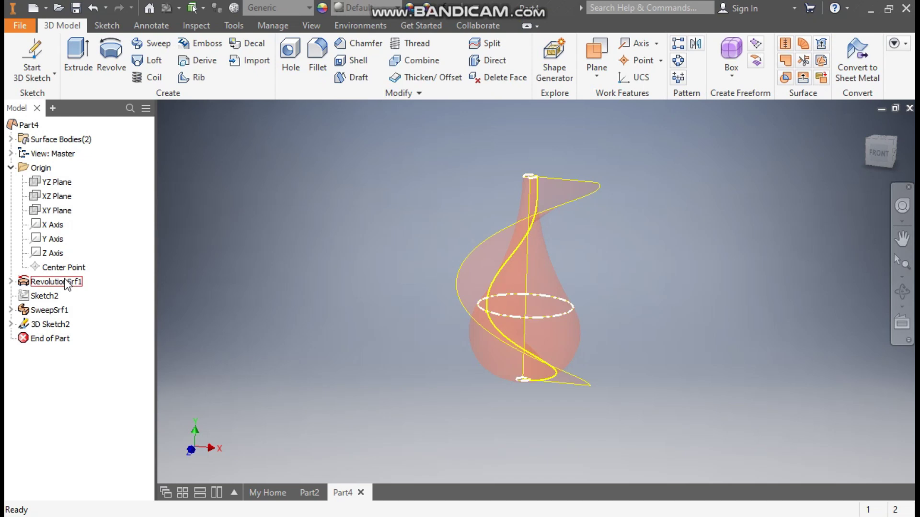
{"action": "left_click", "coordinate": [57, 282]}
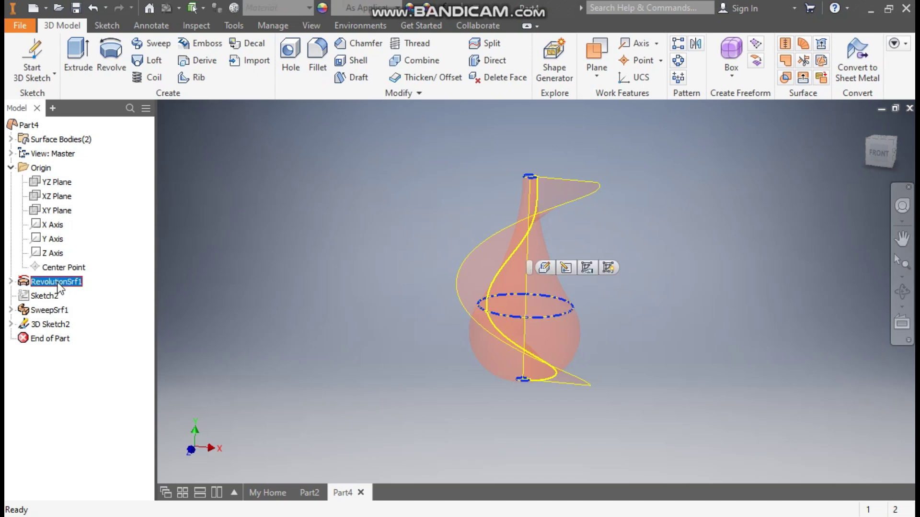
{"action": "left_click", "coordinate": [198, 282]}
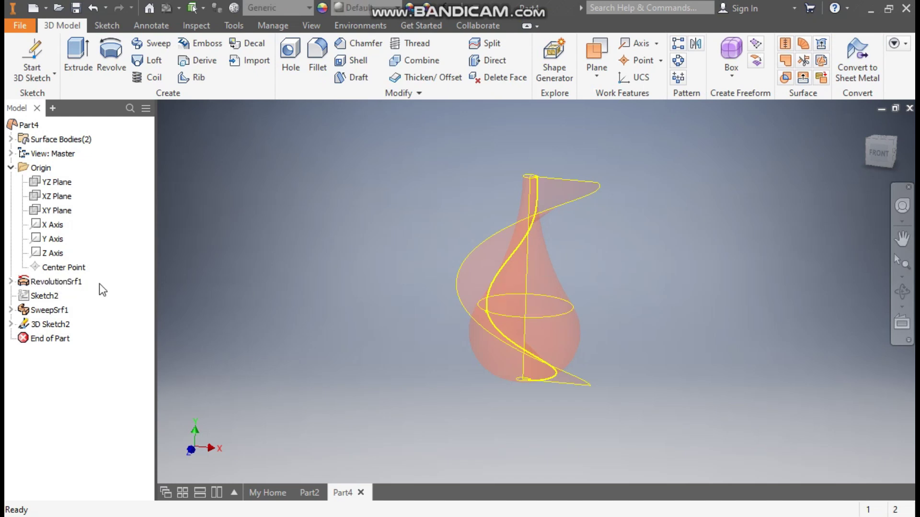
{"action": "left_click", "coordinate": [67, 283]}
{"action": "right_click", "coordinate": [67, 283]}
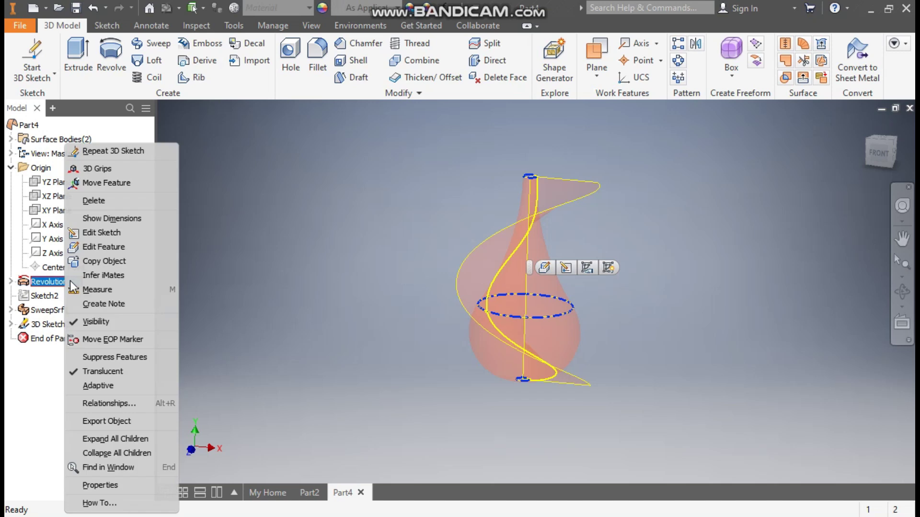
{"action": "key", "text": "Escape"}
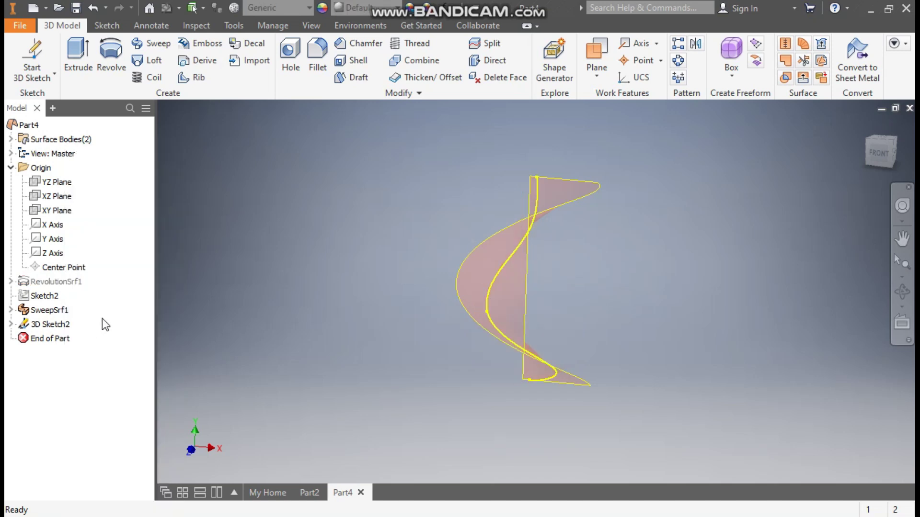
{"action": "left_click", "coordinate": [50, 310]}
{"action": "right_click", "coordinate": [50, 312]}
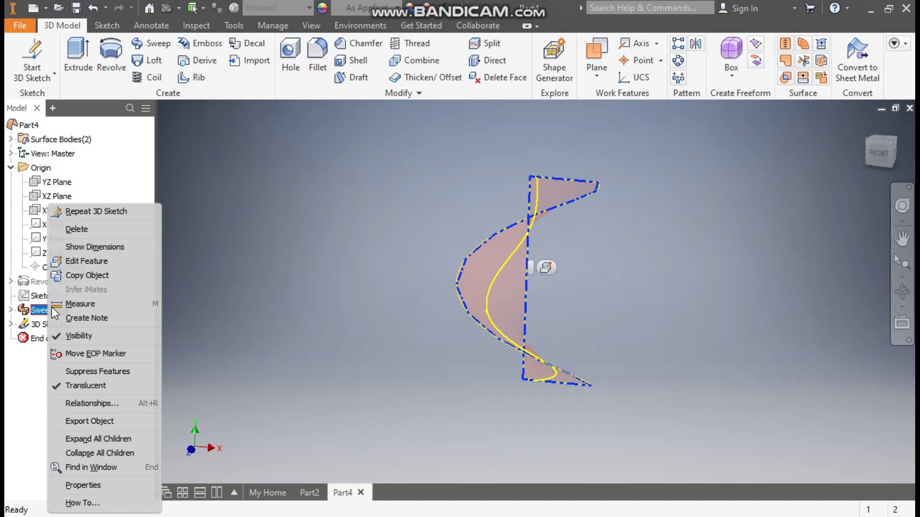
{"action": "left_click", "coordinate": [107, 334]}
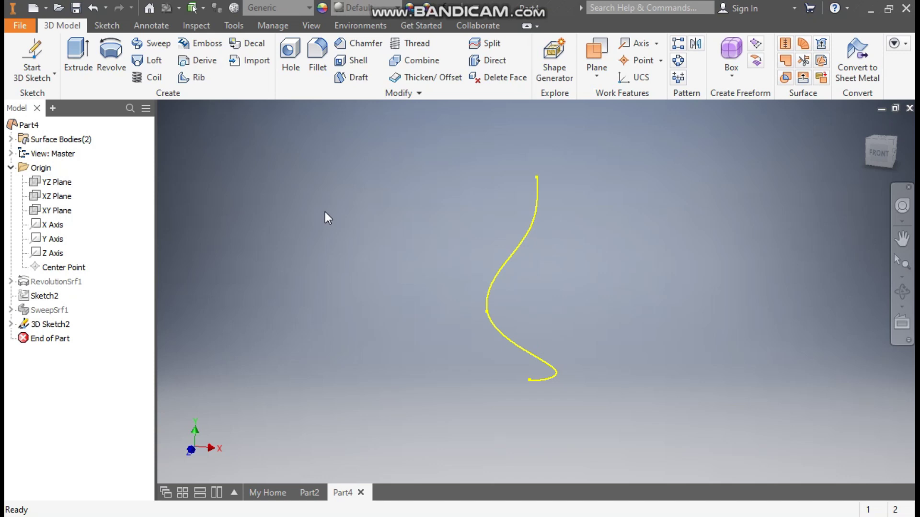
Create Work Plane1 normal to the spiral curve at its top endpoint and sketch on it
{"action": "left_click", "coordinate": [597, 58]}
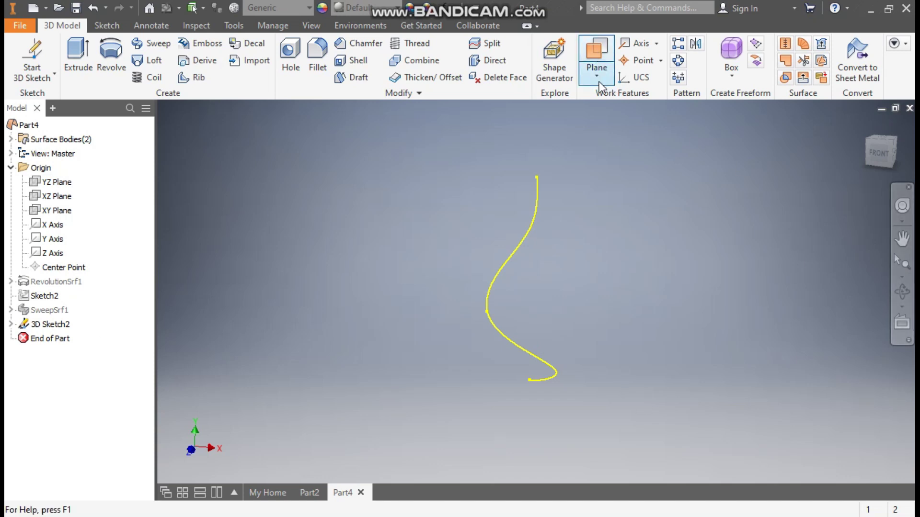
{"action": "left_click", "coordinate": [538, 177]}
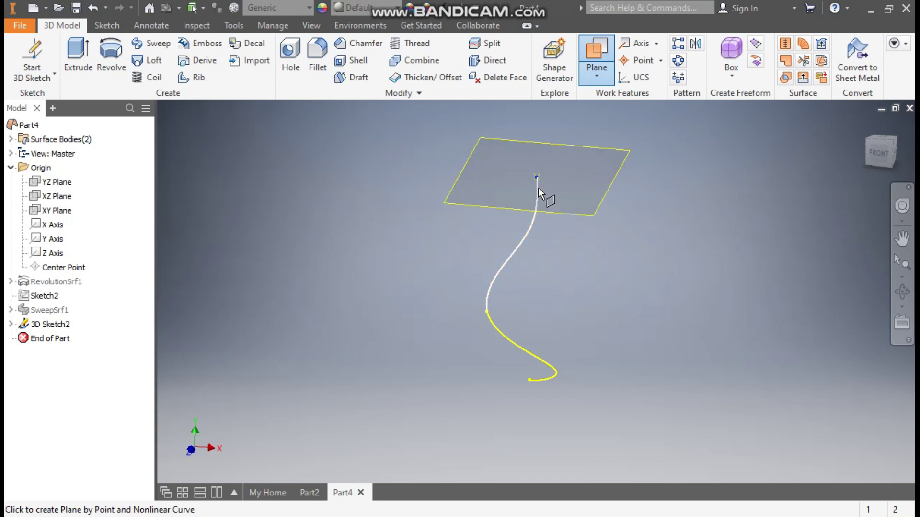
{"action": "left_click", "coordinate": [539, 188]}
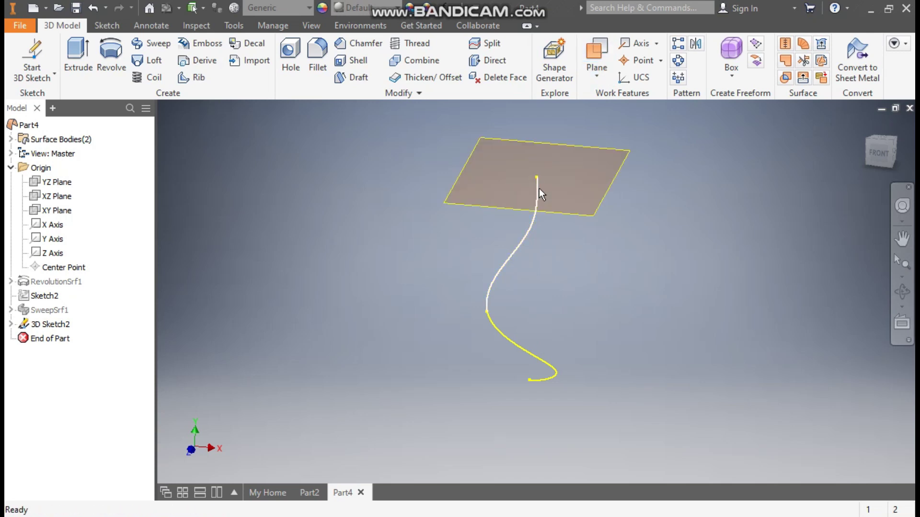
{"action": "left_click", "coordinate": [579, 211]}
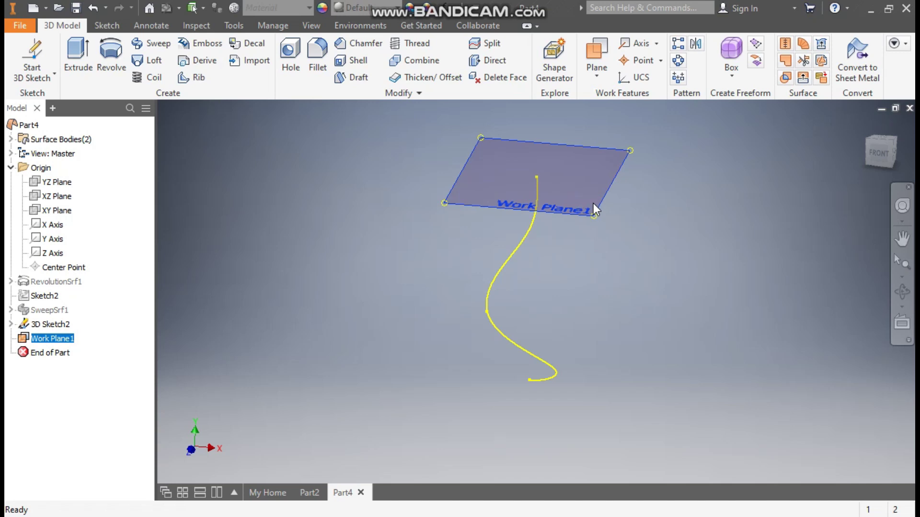
{"action": "key", "text": "s"}
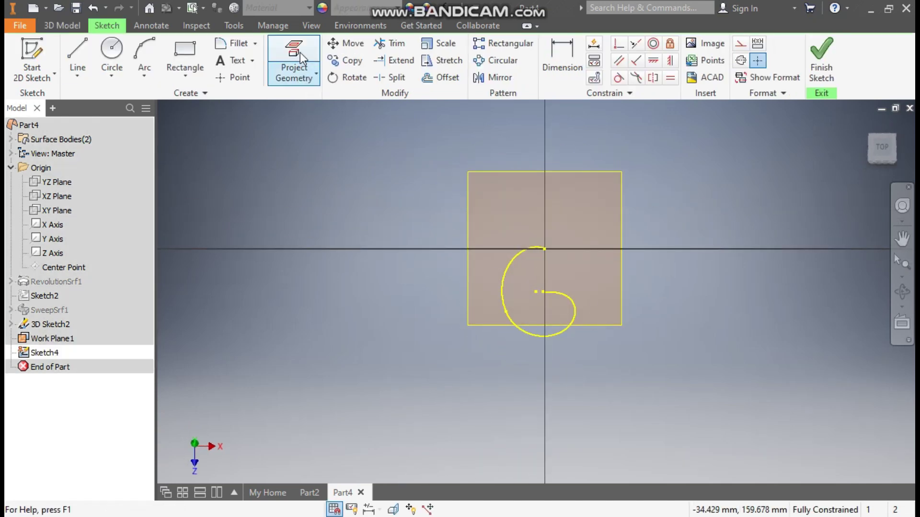
Project the spiral's top endpoint, centre a 1 × 1 mm square on it, and finish Sketch4
{"action": "left_click", "coordinate": [305, 56]}
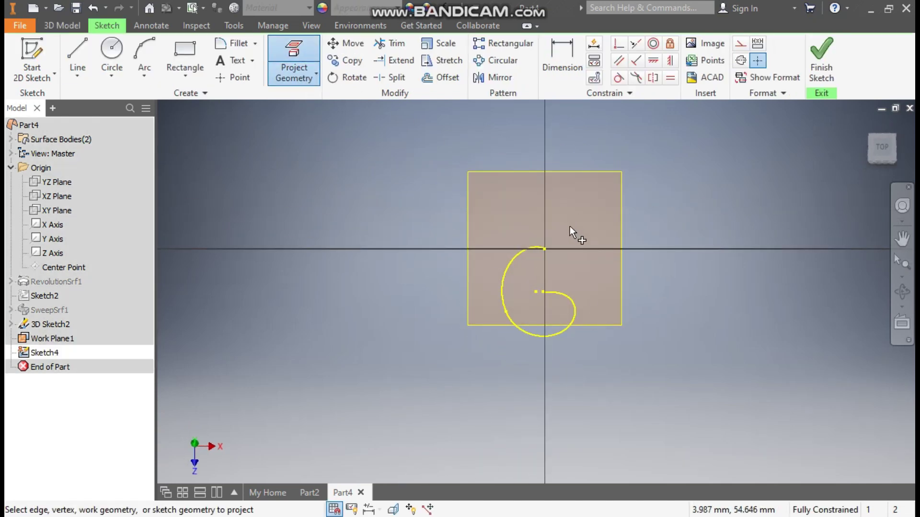
{"action": "left_click", "coordinate": [544, 249]}
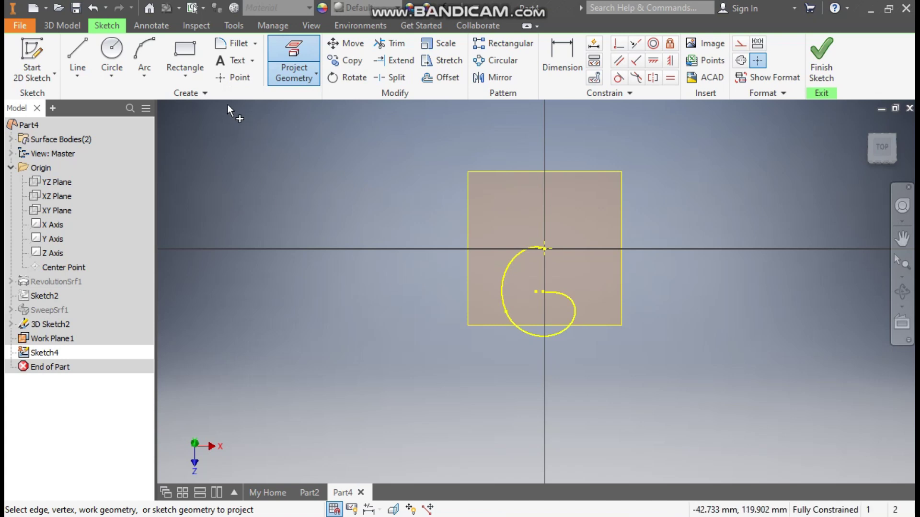
{"action": "left_click", "coordinate": [184, 68]}
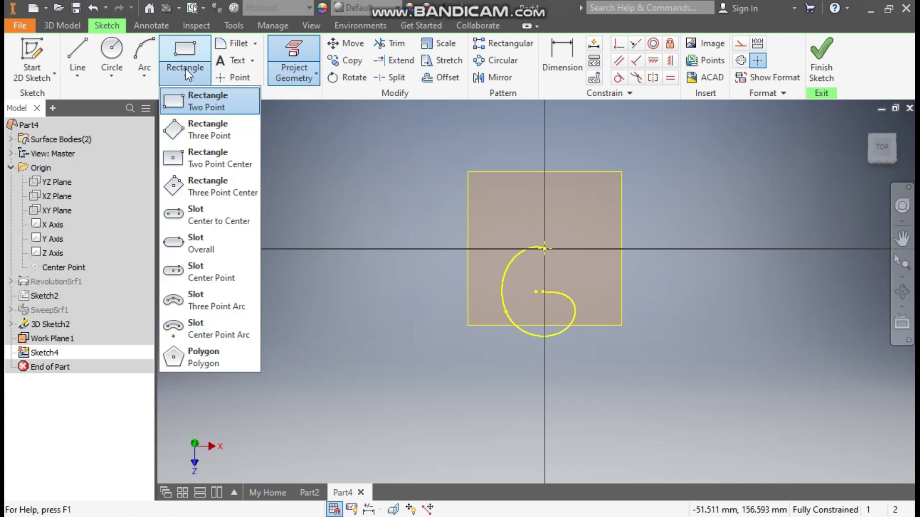
{"action": "left_click", "coordinate": [224, 155]}
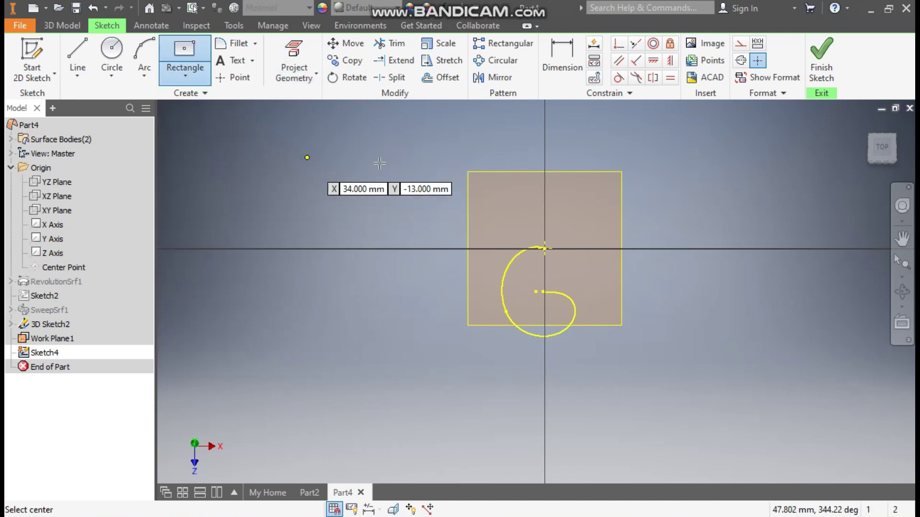
{"action": "left_click", "coordinate": [545, 248]}
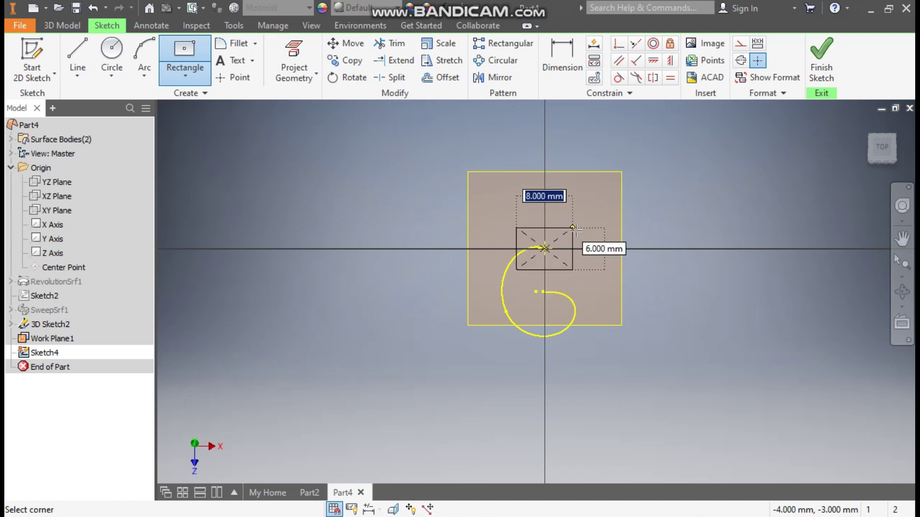
{"action": "type", "text": "1"}
{"action": "key", "text": "Tab"}
{"action": "type", "text": "1"}
{"action": "key", "text": "Tab"}
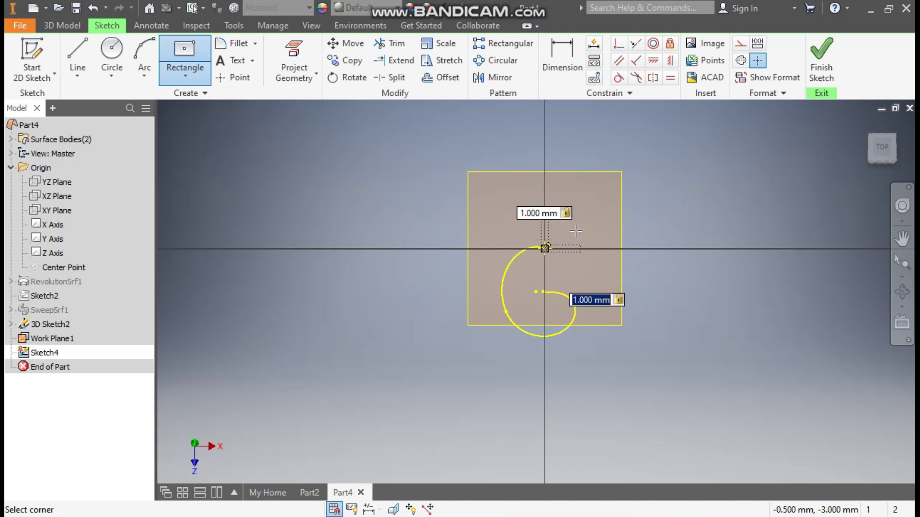
{"action": "key", "text": "Return"}
{"action": "scroll", "coordinate": [551, 244], "scroll_direction": "down", "scroll_amount": 6}
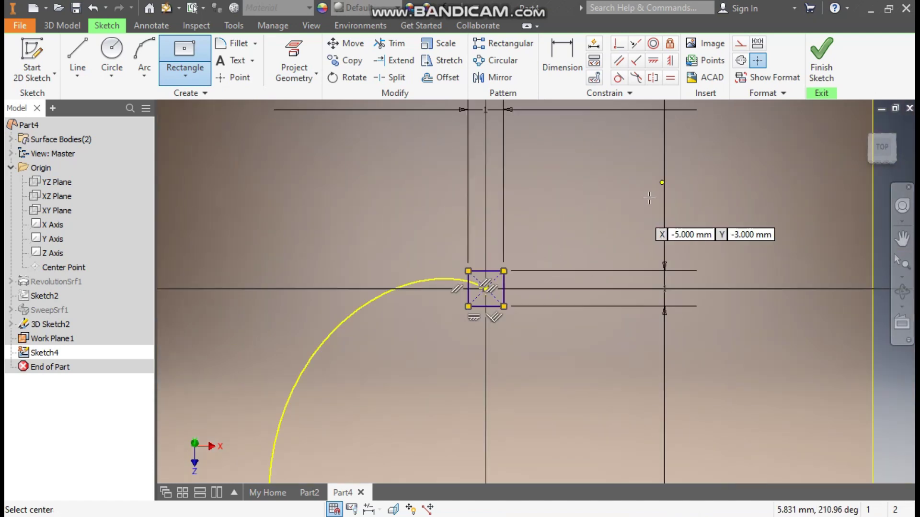
{"action": "key", "text": "Escape"}
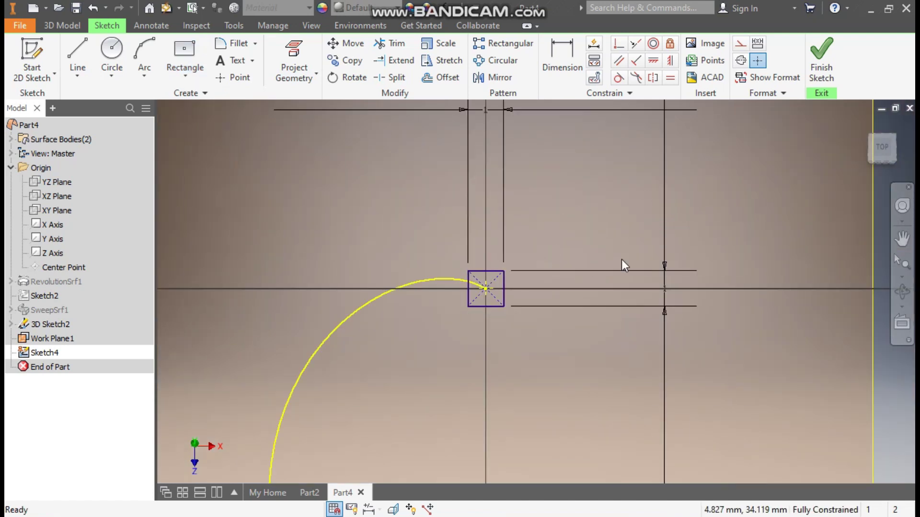
{"action": "left_click", "coordinate": [821, 61]}
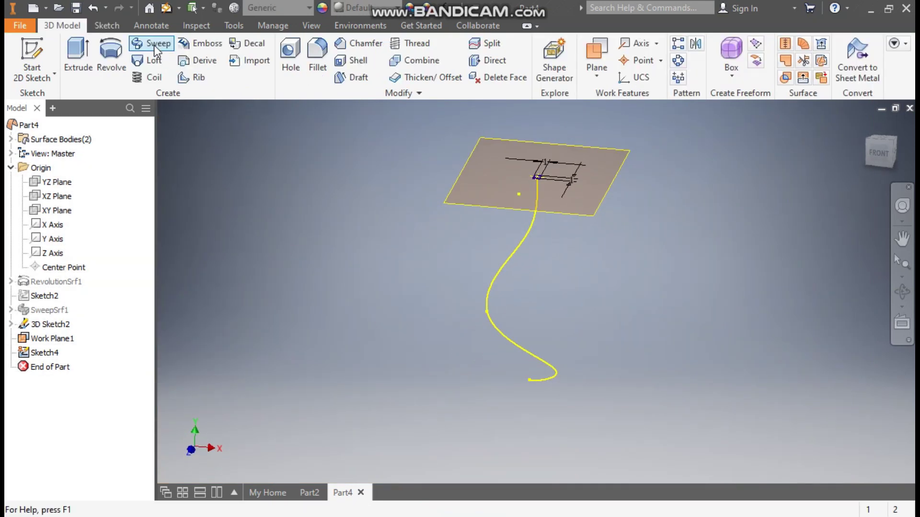
Sweep the 1 mm square along the spiral curve into a solid strand, Sweep1
{"action": "left_click", "coordinate": [155, 47]}
{"action": "scroll", "coordinate": [545, 175], "scroll_direction": "up", "scroll_amount": 4}
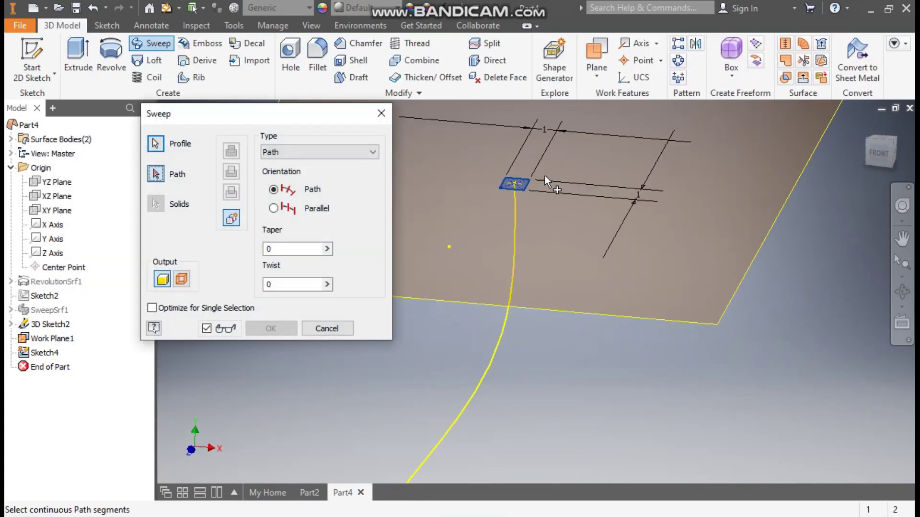
{"action": "left_click", "coordinate": [514, 230]}
{"action": "scroll", "coordinate": [543, 196], "scroll_direction": "down", "scroll_amount": 4}
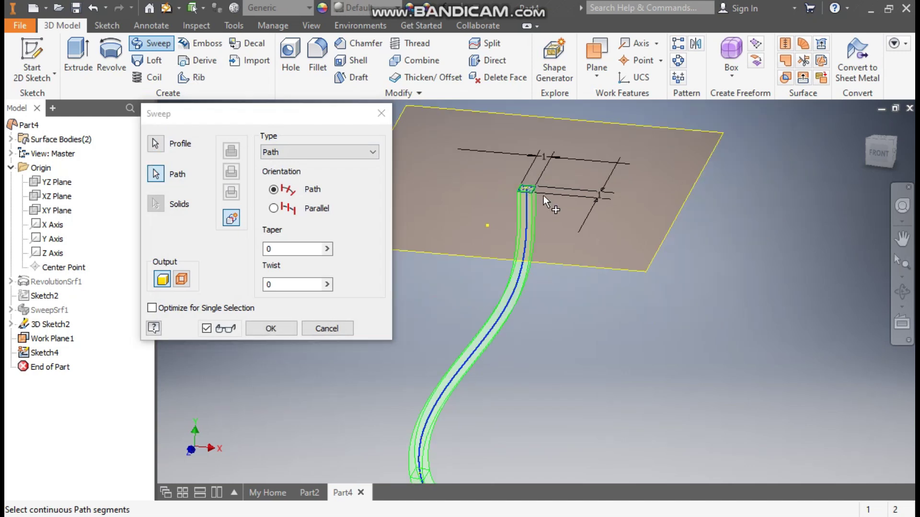
{"action": "scroll", "coordinate": [473, 315], "scroll_direction": "up", "scroll_amount": 2}
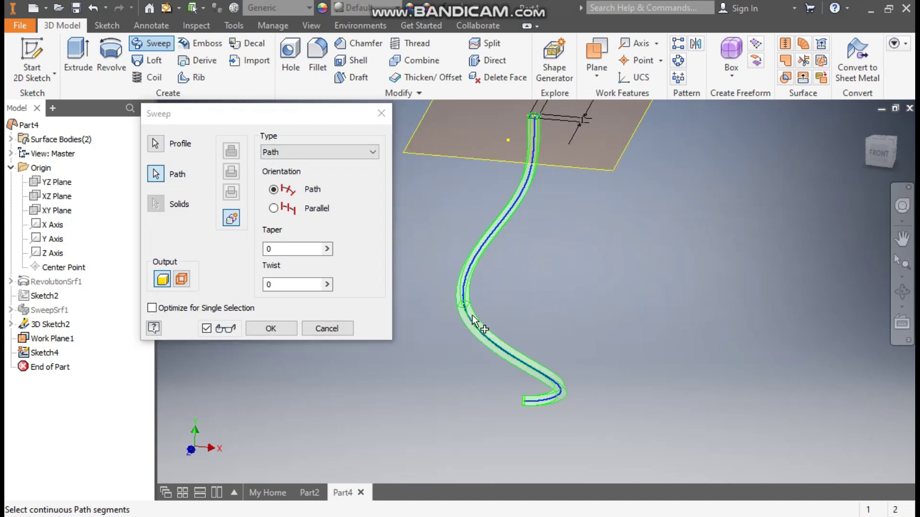
{"action": "left_click", "coordinate": [271, 329]}
{"action": "middle_click_drag", "start_coordinate": [538, 281], "coordinate": [537, 310]}
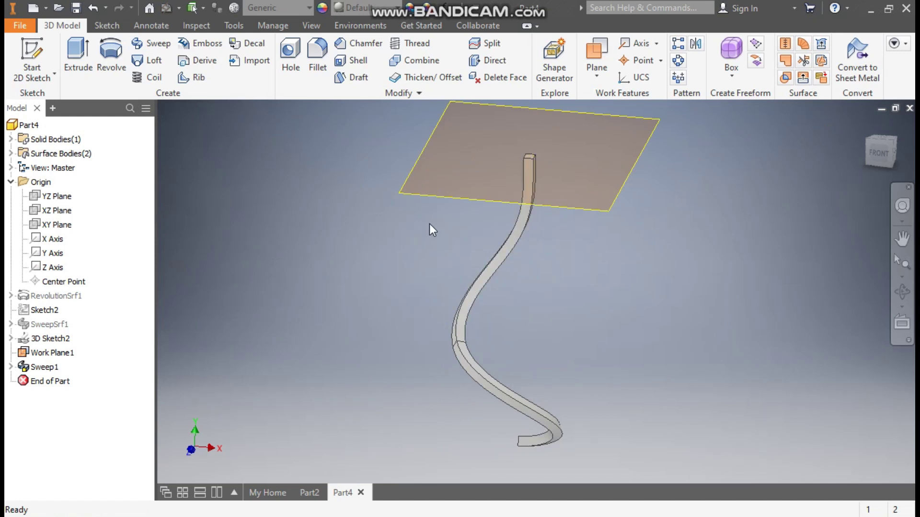
Hide Work Plane1
{"action": "left_click", "coordinate": [48, 354]}
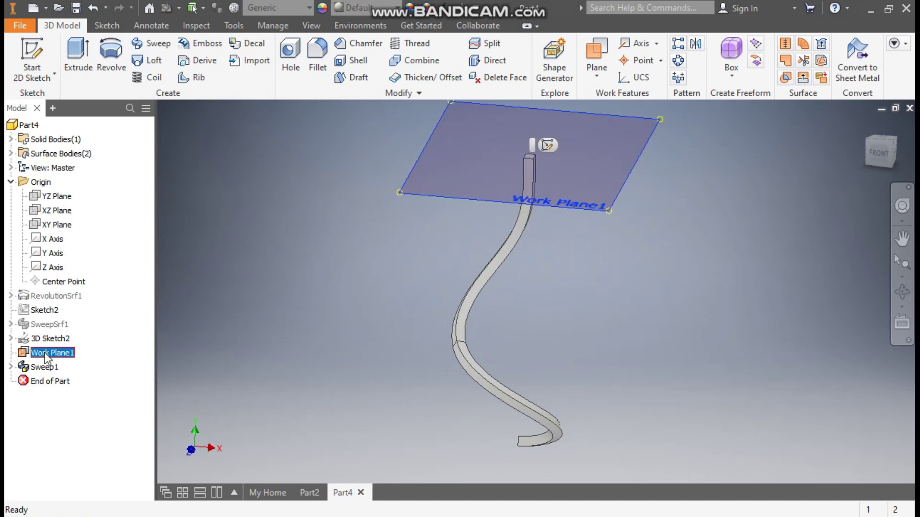
{"action": "right_click", "coordinate": [45, 354]}
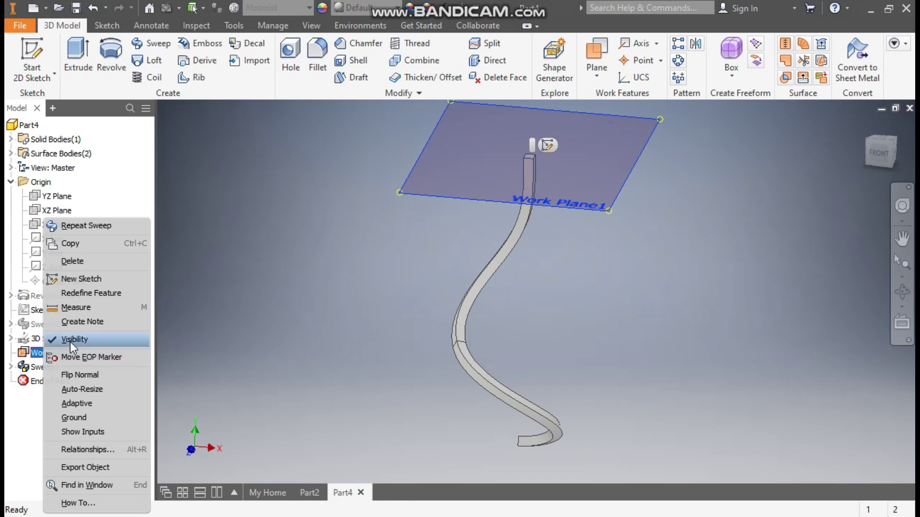
{"action": "left_click", "coordinate": [70, 340]}
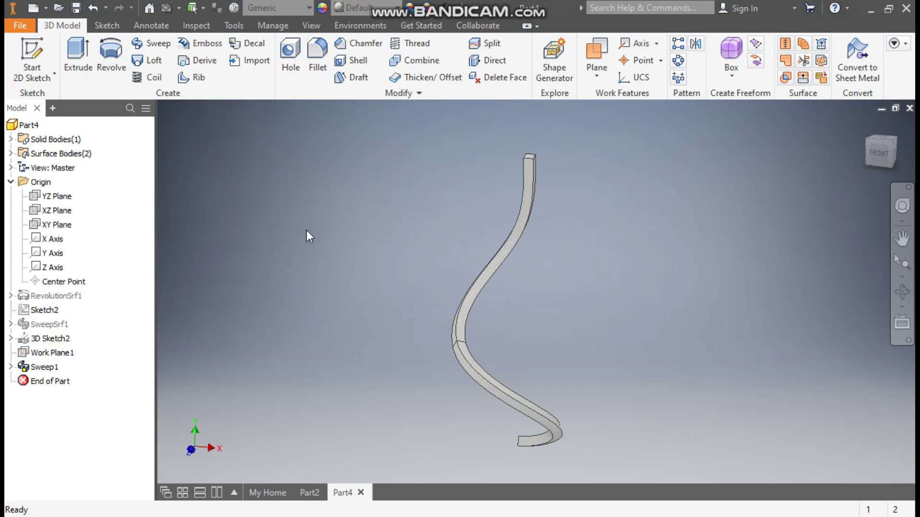
Circular-pattern Sweep1 around the Y Axis with 8 instances over 360 deg
{"action": "left_click", "coordinate": [679, 64]}
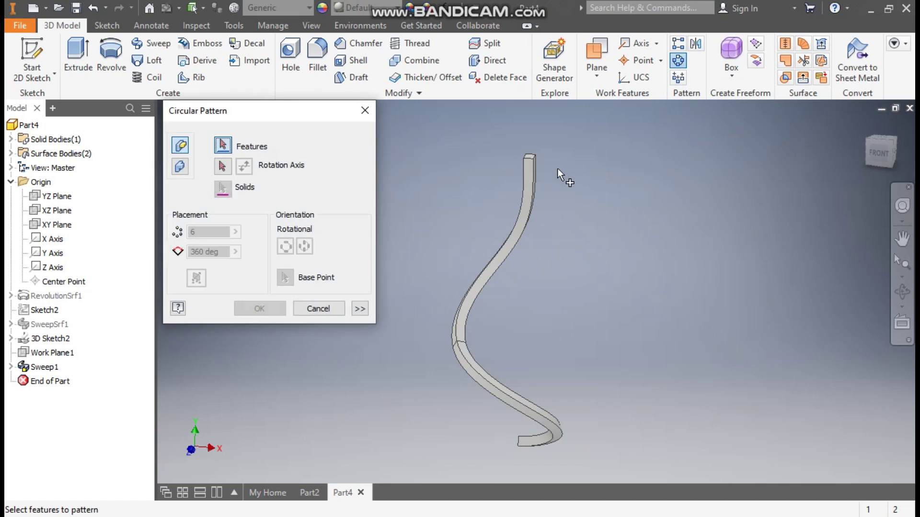
{"action": "left_click", "coordinate": [534, 170]}
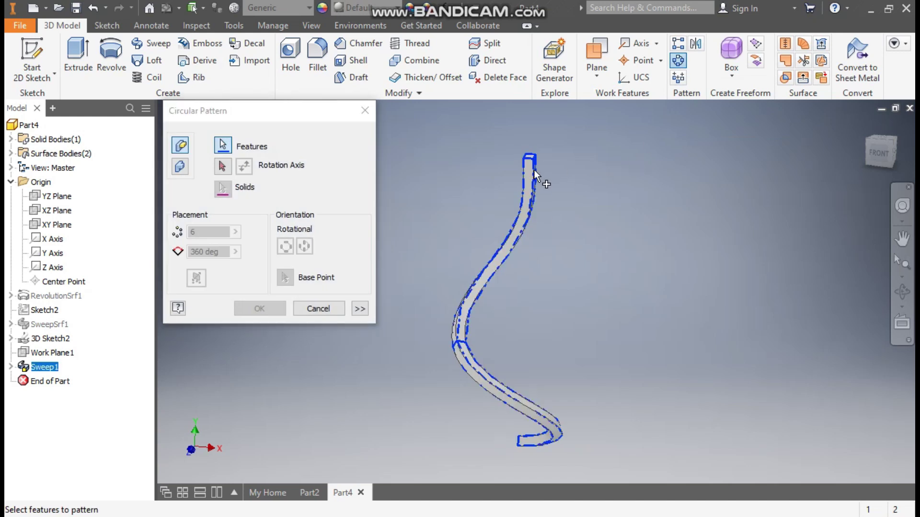
{"action": "left_click", "coordinate": [223, 167]}
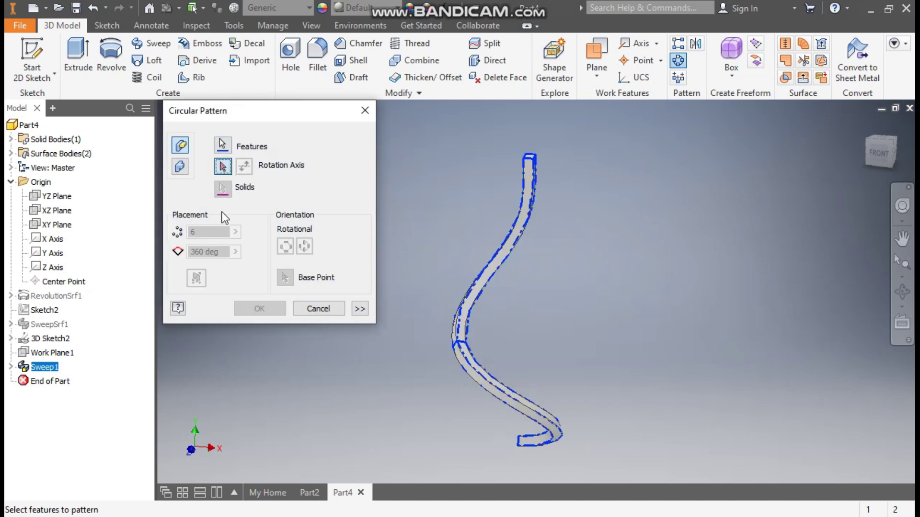
{"action": "left_click", "coordinate": [48, 254]}
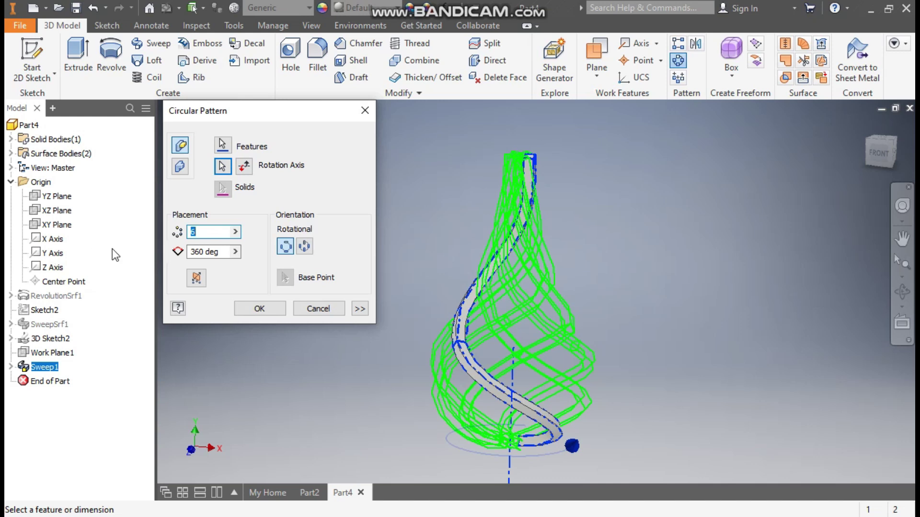
{"action": "type", "text": "6"}
{"action": "double_click", "coordinate": [188, 235]}
{"action": "type", "text": "8"}
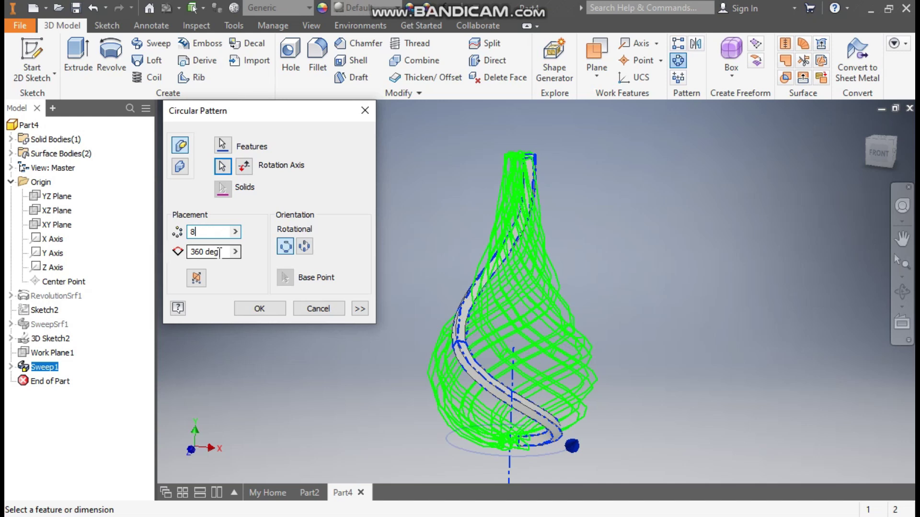
{"action": "left_click", "coordinate": [259, 308]}
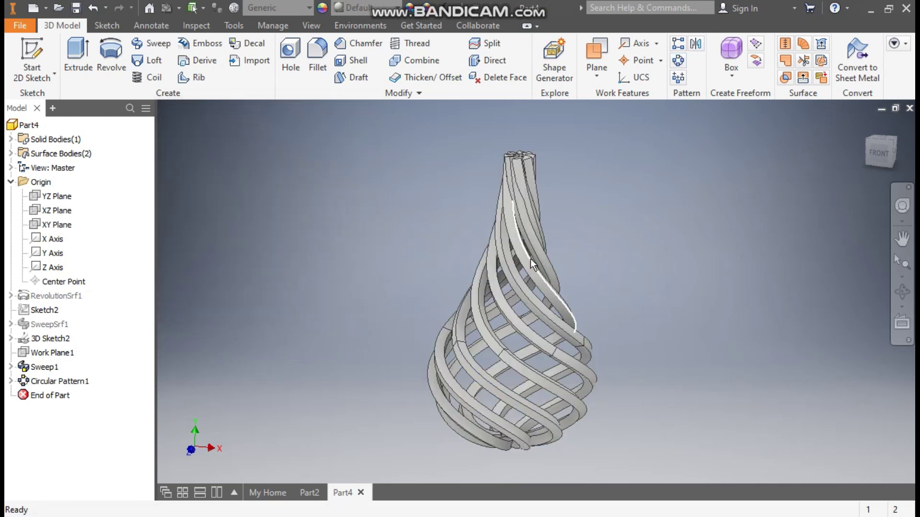
{"action": "scroll", "coordinate": [598, 240], "scroll_direction": "down", "scroll_amount": 1}
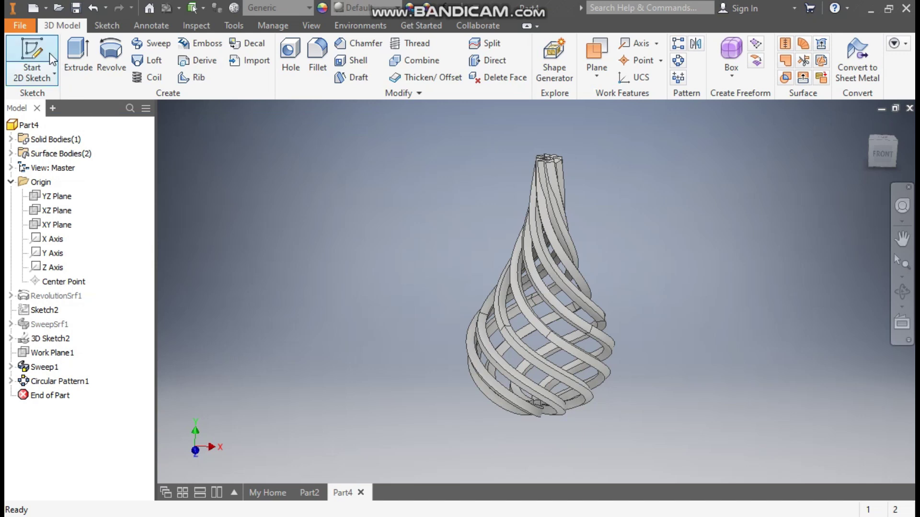
Start a sketch on the XY Plane and draw a two-point rectangle starting on the axis
{"action": "left_click", "coordinate": [31, 52]}
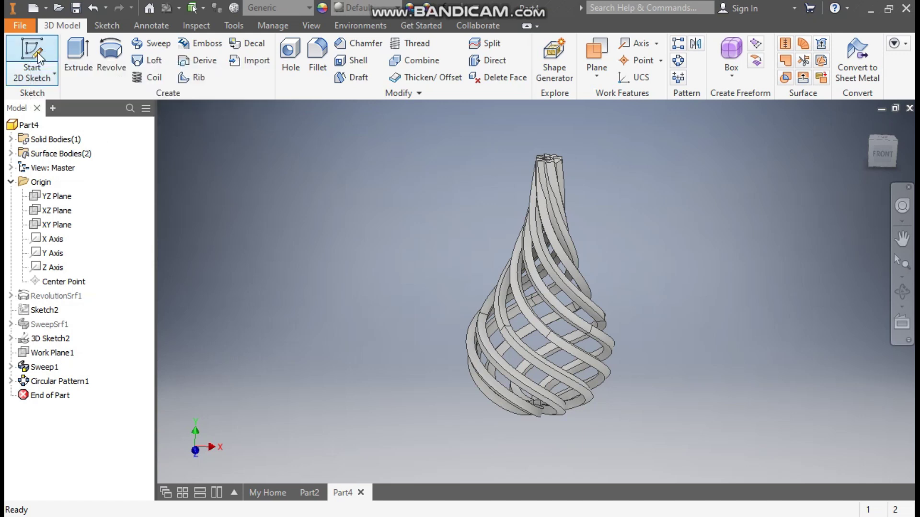
{"action": "left_click", "coordinate": [72, 225]}
{"action": "middle_click_drag", "start_coordinate": [696, 216], "coordinate": [697, 284]}
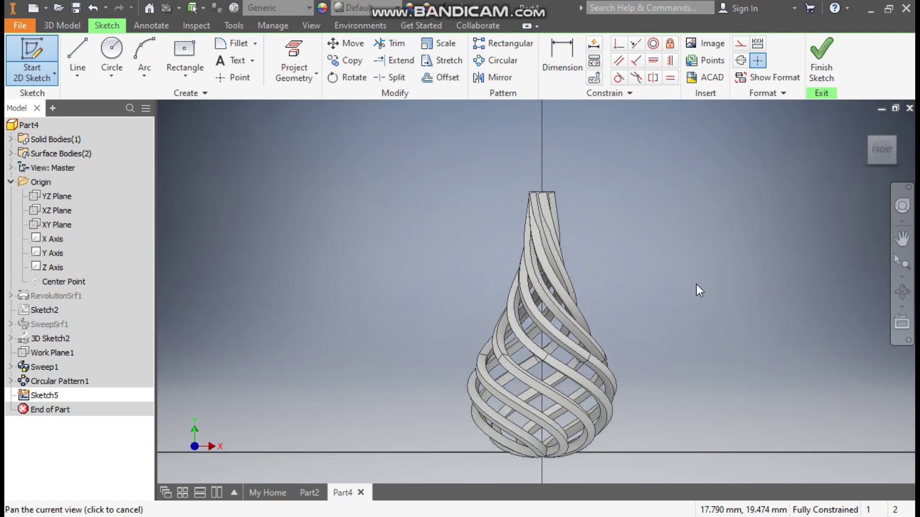
{"action": "scroll", "coordinate": [530, 187], "scroll_direction": "up", "scroll_amount": 3}
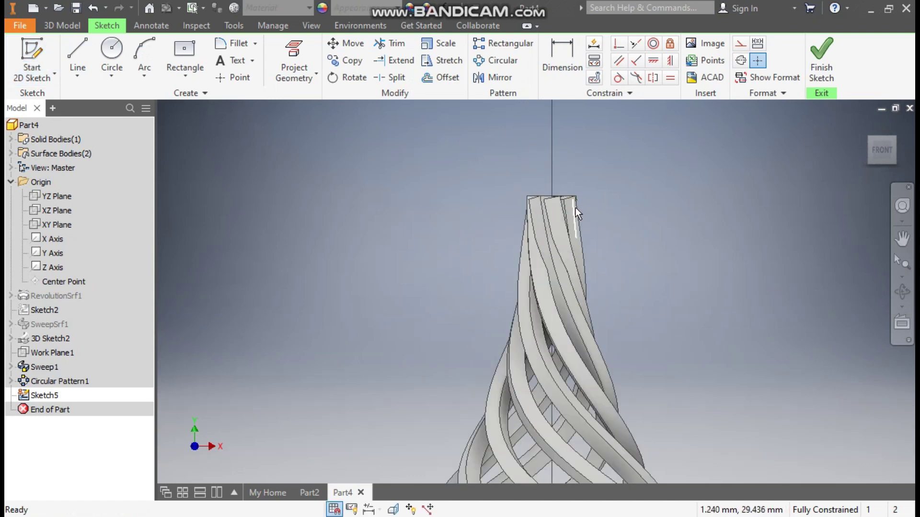
{"action": "left_click", "coordinate": [184, 76]}
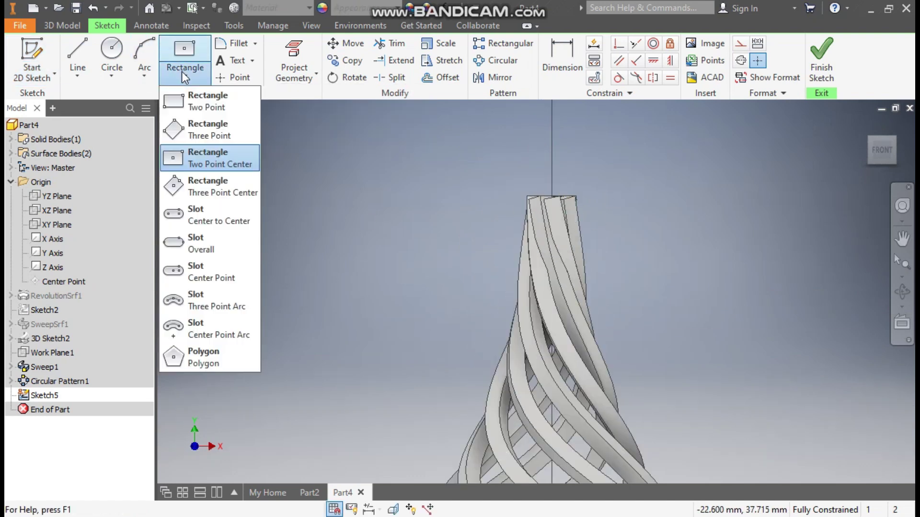
{"action": "left_click", "coordinate": [219, 111]}
{"action": "left_click", "coordinate": [552, 165]}
{"action": "left_click", "coordinate": [634, 248]}
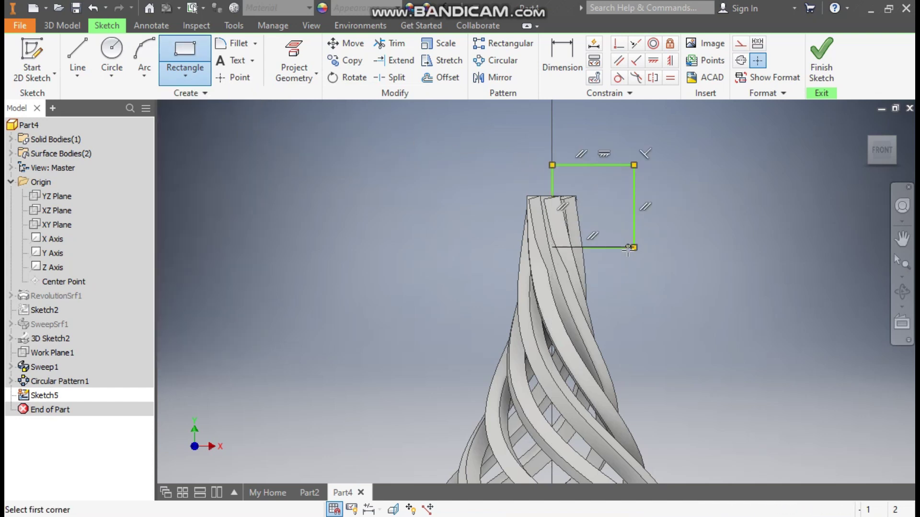
Dimension the rectangle's height to 2
{"action": "left_click", "coordinate": [560, 53]}
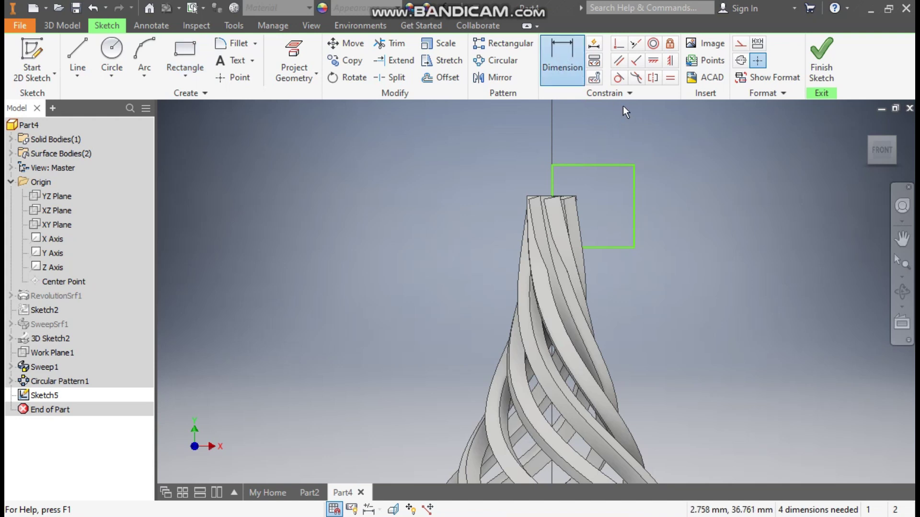
{"action": "left_click", "coordinate": [634, 196]}
{"action": "left_click", "coordinate": [665, 203]}
{"action": "type", "text": "2"}
{"action": "key", "text": "Return"}
{"action": "scroll", "coordinate": [651, 208], "scroll_direction": "up", "scroll_amount": 5}
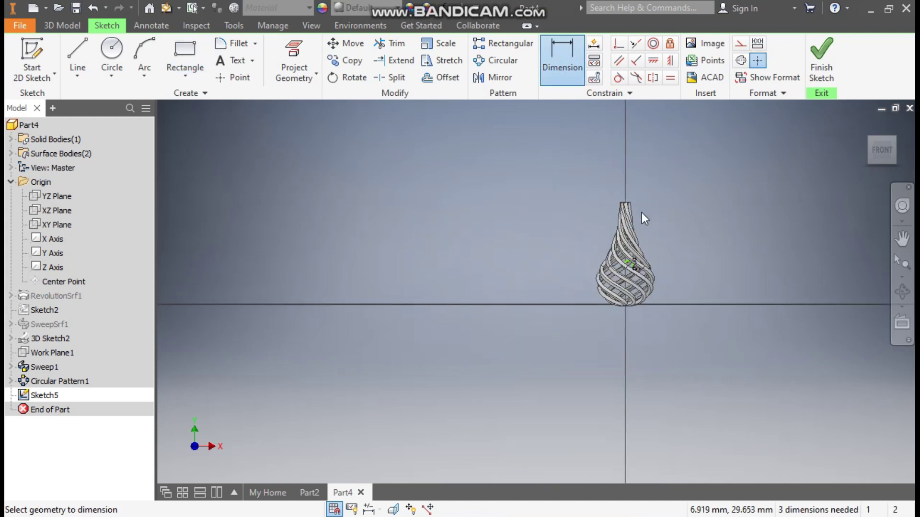
{"action": "scroll", "coordinate": [647, 230], "scroll_direction": "down", "scroll_amount": 8}
{"action": "scroll", "coordinate": [557, 176], "scroll_direction": "down", "scroll_amount": 7}
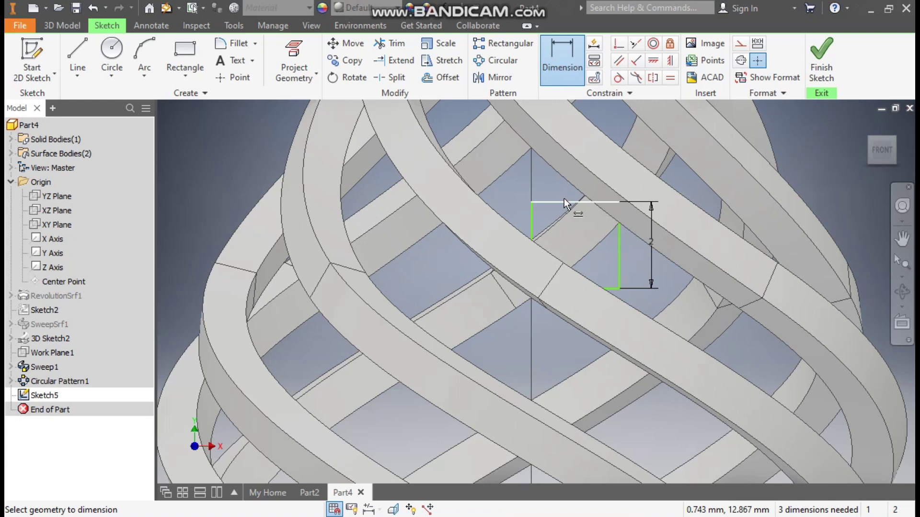
{"action": "key", "text": "Escape"}
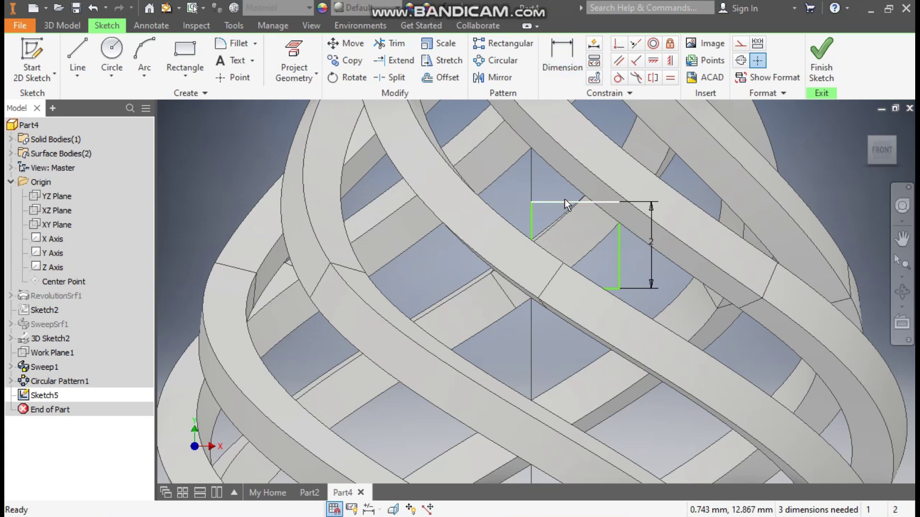
Drag the rectangle up above the top of the twisted cage
{"action": "scroll", "coordinate": [565, 335], "scroll_direction": "up", "scroll_amount": 5}
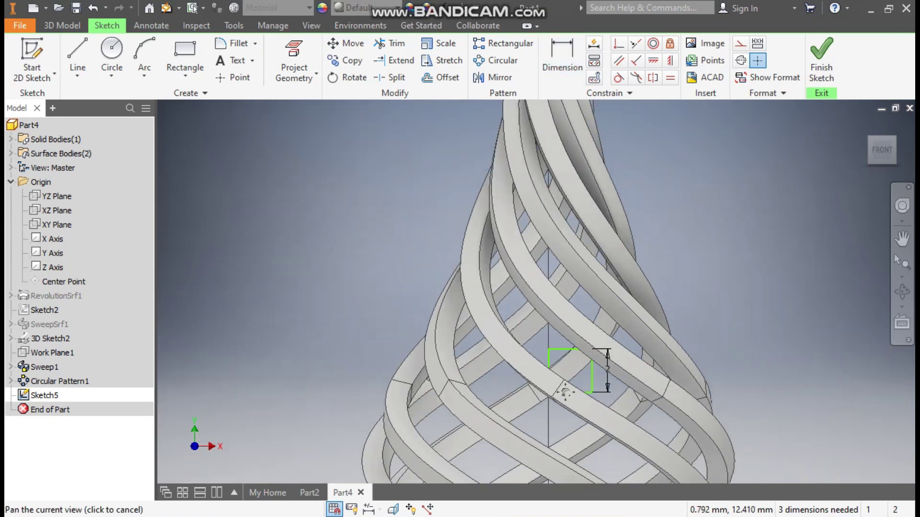
{"action": "middle_click_drag", "start_coordinate": [562, 391], "coordinate": [564, 412]}
{"action": "mouse_move", "coordinate": [559, 404]}
{"action": "left_mouse_down"}
{"action": "mouse_move", "coordinate": [579, 256]}
{"action": "mouse_move", "coordinate": [606, 153]}
{"action": "left_mouse_up"}
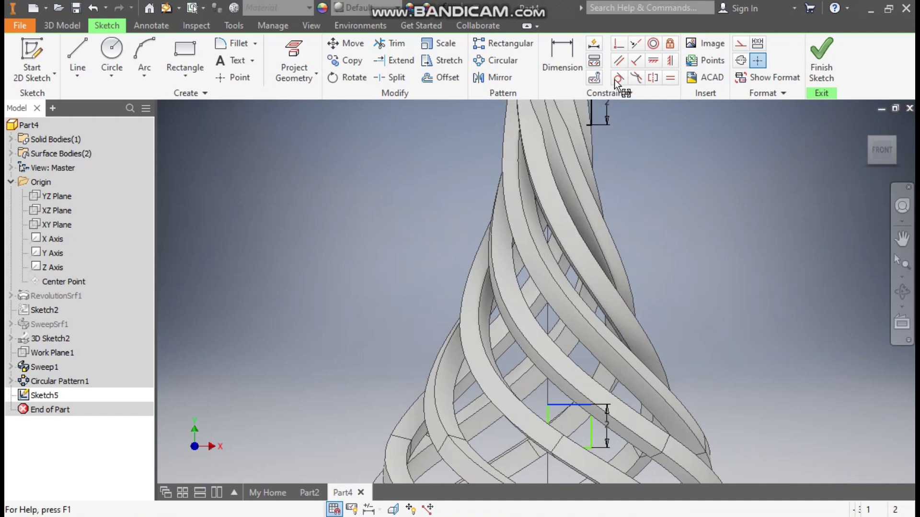
{"action": "scroll", "coordinate": [609, 152], "scroll_direction": "up", "scroll_amount": 4}
{"action": "middle_click_drag", "start_coordinate": [609, 152], "coordinate": [583, 295]}
{"action": "mouse_move", "coordinate": [579, 292]}
{"action": "left_mouse_down"}
{"action": "mouse_move", "coordinate": [586, 171]}
{"action": "mouse_move", "coordinate": [626, 246]}
{"action": "mouse_move", "coordinate": [594, 308]}
{"action": "mouse_move", "coordinate": [613, 216]}
{"action": "left_mouse_up"}
{"action": "scroll", "coordinate": [604, 282], "scroll_direction": "down", "scroll_amount": 5}
{"action": "mouse_move", "coordinate": [608, 281]}
{"action": "left_mouse_down"}
{"action": "mouse_move", "coordinate": [615, 278]}
{"action": "mouse_move", "coordinate": [608, 82]}
{"action": "left_mouse_up"}
{"action": "scroll", "coordinate": [625, 235], "scroll_direction": "up", "scroll_amount": 4}
{"action": "scroll", "coordinate": [679, 220], "scroll_direction": "down", "scroll_amount": 6}
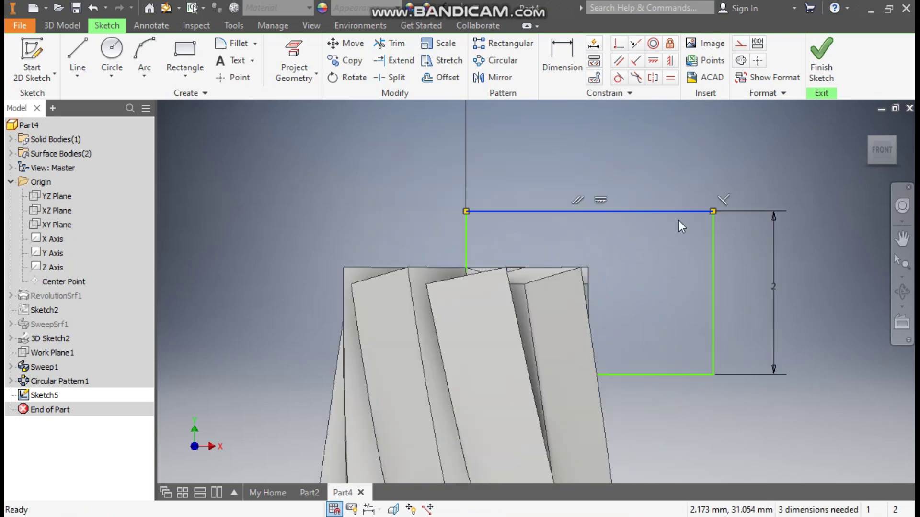
{"action": "mouse_move", "coordinate": [677, 212]}
{"action": "left_mouse_down"}
{"action": "mouse_move", "coordinate": [675, 93]}
{"action": "mouse_move", "coordinate": [683, 74]}
{"action": "left_mouse_up"}
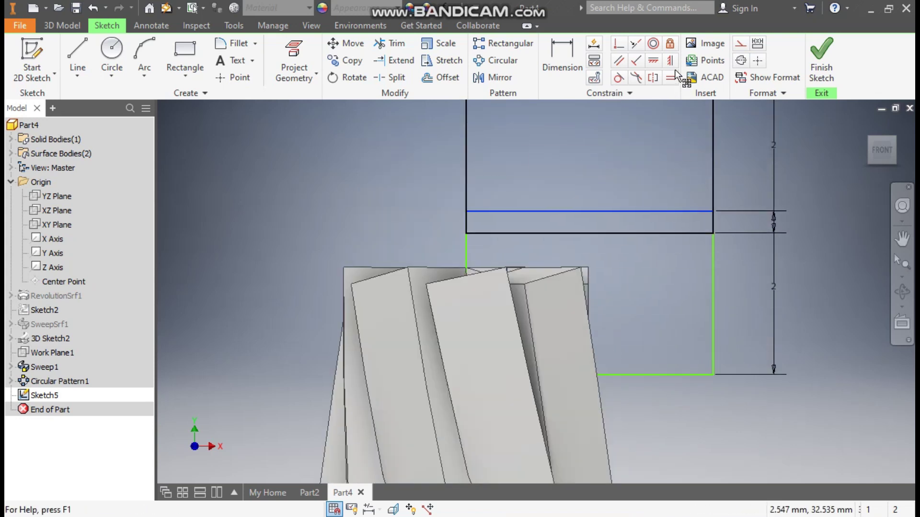
{"action": "scroll", "coordinate": [581, 316], "scroll_direction": "up", "scroll_amount": 4}
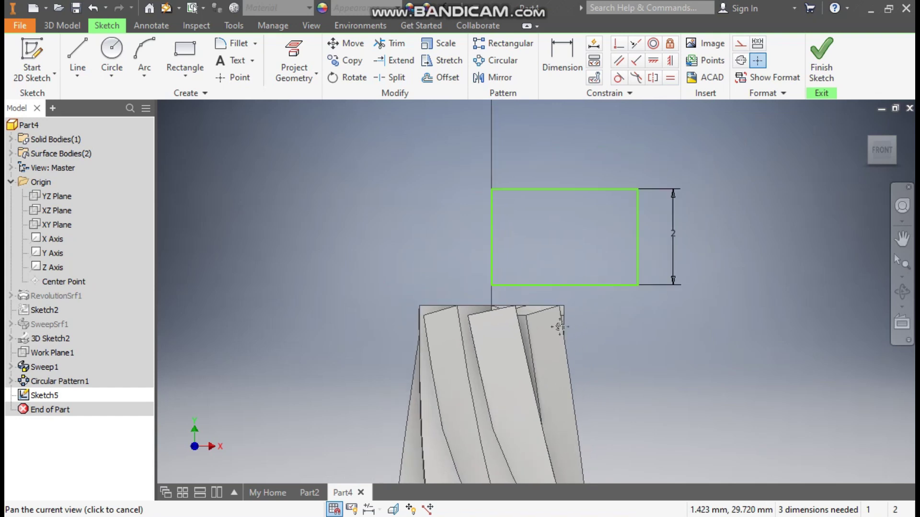
Make the left edge's midpoint coincident with the axis point, set width 2, and finish Sketch5
{"action": "left_click", "coordinate": [617, 44]}
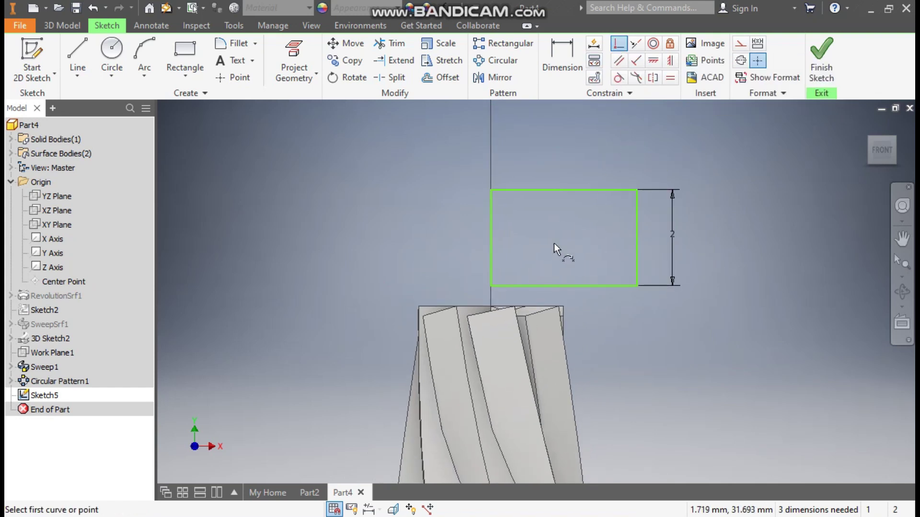
{"action": "left_click", "coordinate": [492, 237]}
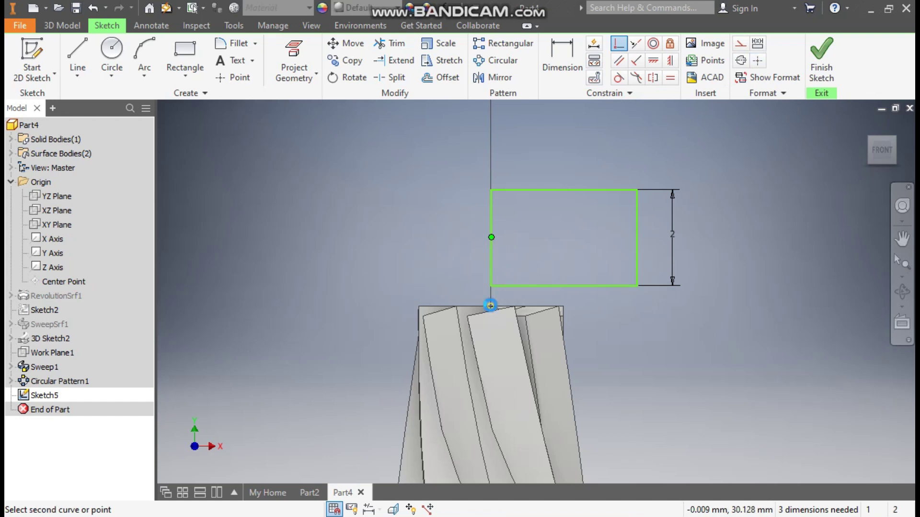
{"action": "left_click", "coordinate": [492, 308]}
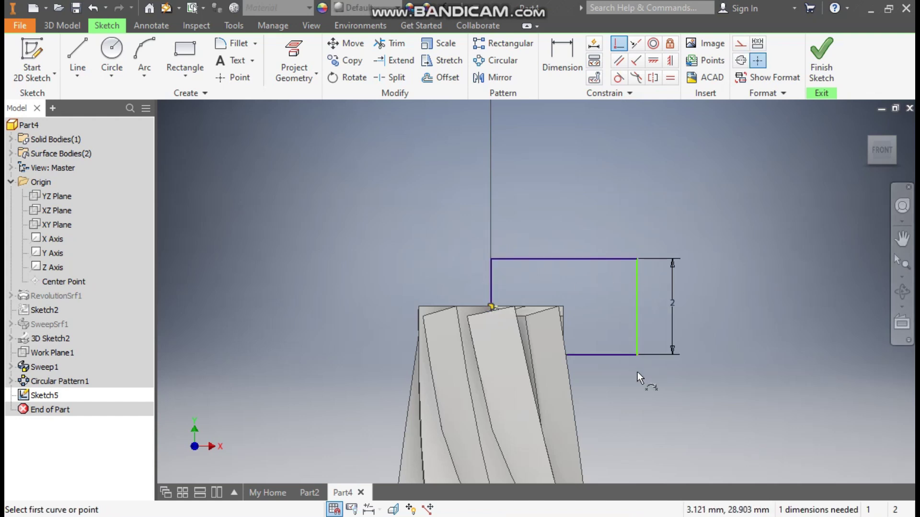
{"action": "left_click", "coordinate": [565, 64]}
{"action": "left_click", "coordinate": [574, 222]}
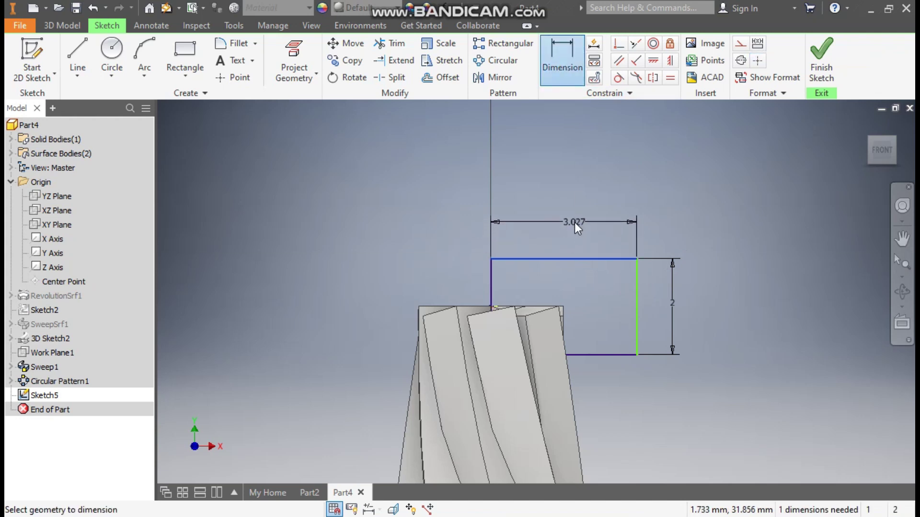
{"action": "type", "text": "2"}
{"action": "key", "text": "Return"}
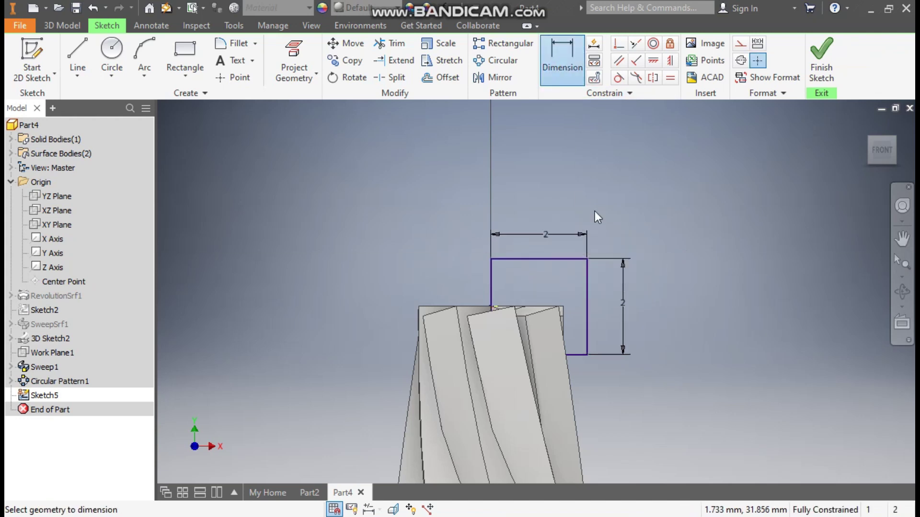
{"action": "left_click", "coordinate": [822, 59]}
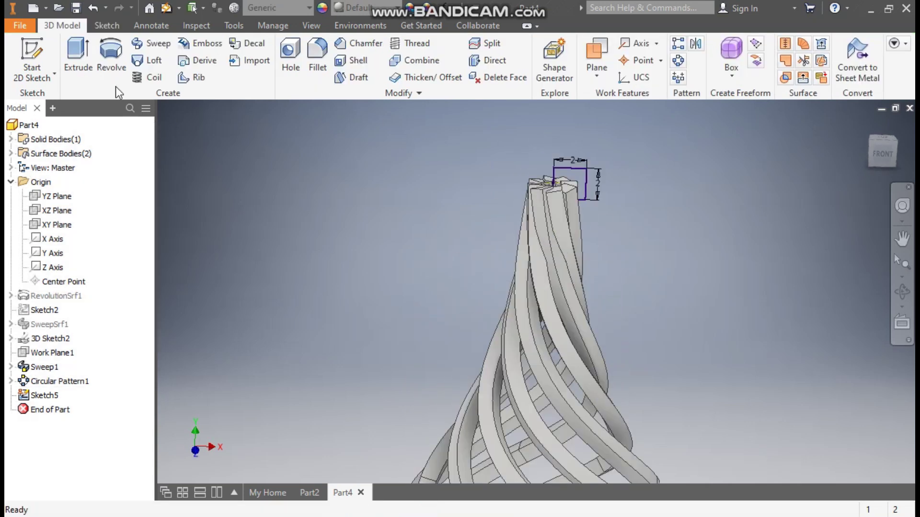
Revolve the 2 mm square a full turn about its left edge to form the cylindrical cap
{"action": "left_click", "coordinate": [110, 53]}
{"action": "scroll", "coordinate": [559, 170], "scroll_direction": "up", "scroll_amount": 3}
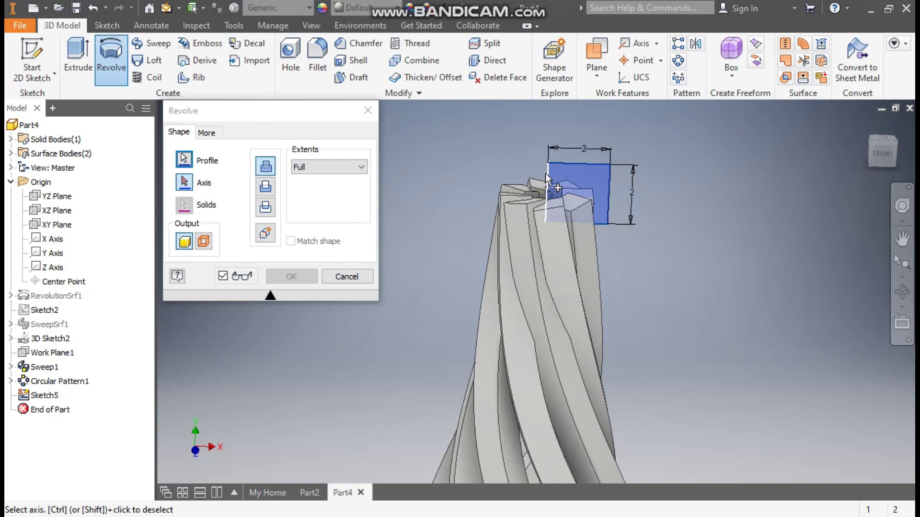
{"action": "left_click", "coordinate": [546, 175]}
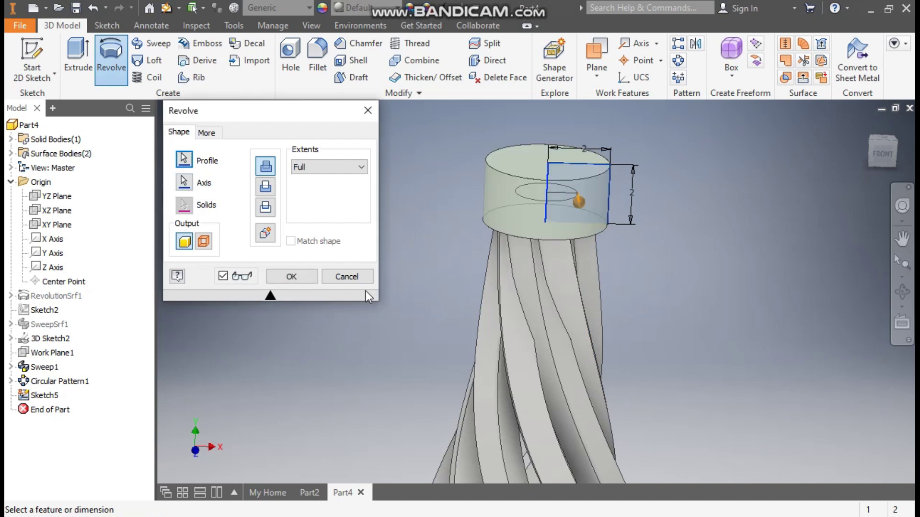
{"action": "left_click", "coordinate": [297, 280]}
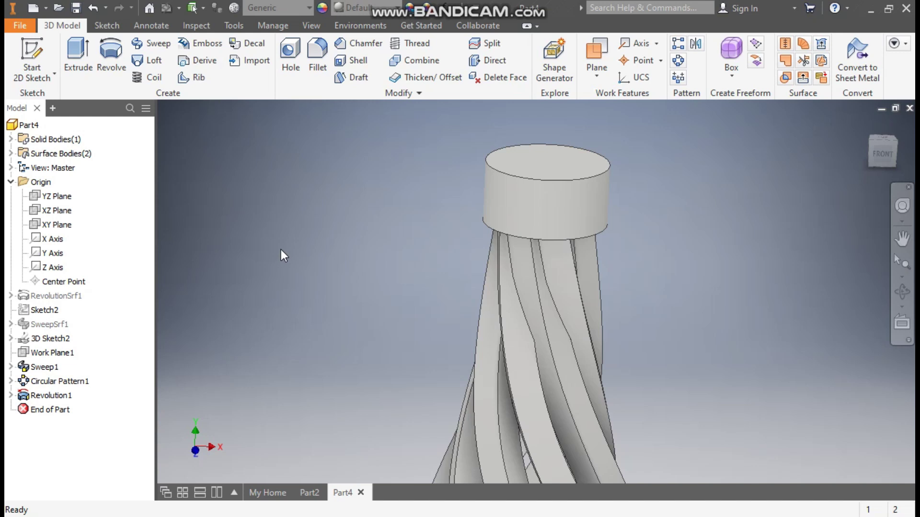
{"action": "left_click", "coordinate": [501, 172]}
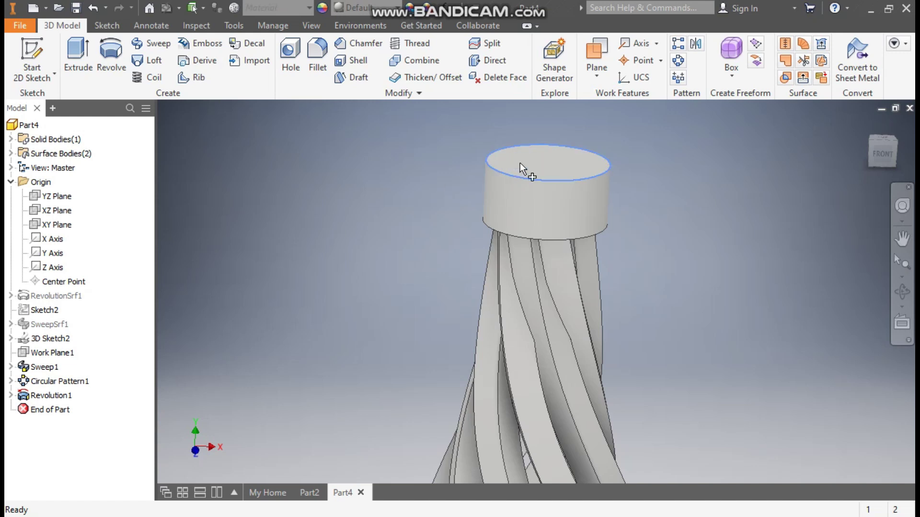
Fillet the cap's top edge with a 1.5 mm radius
{"action": "left_click", "coordinate": [520, 163]}
{"action": "left_click", "coordinate": [105, 201]}
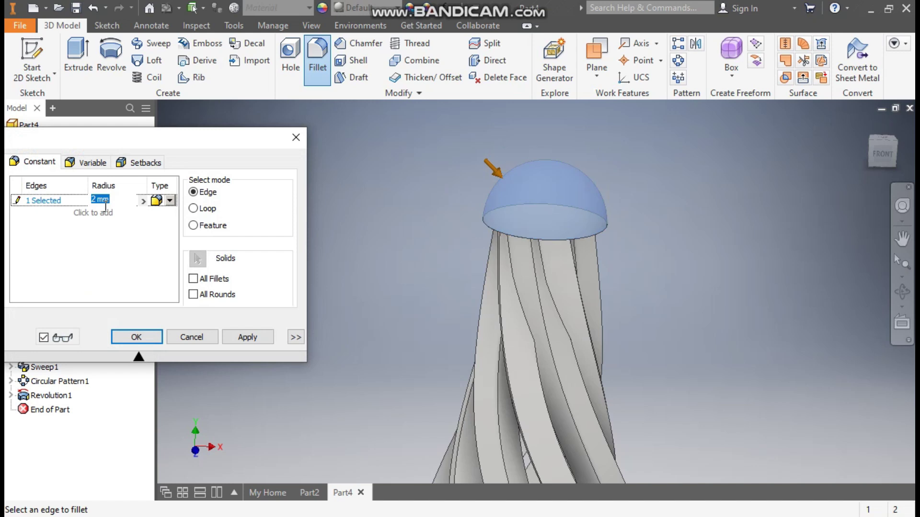
{"action": "type", "text": "1.5"}
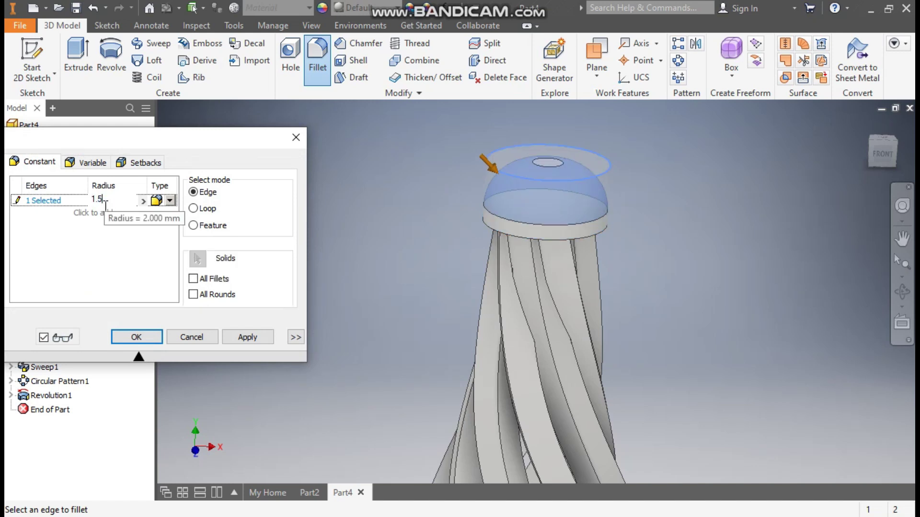
{"action": "left_click", "coordinate": [139, 338]}
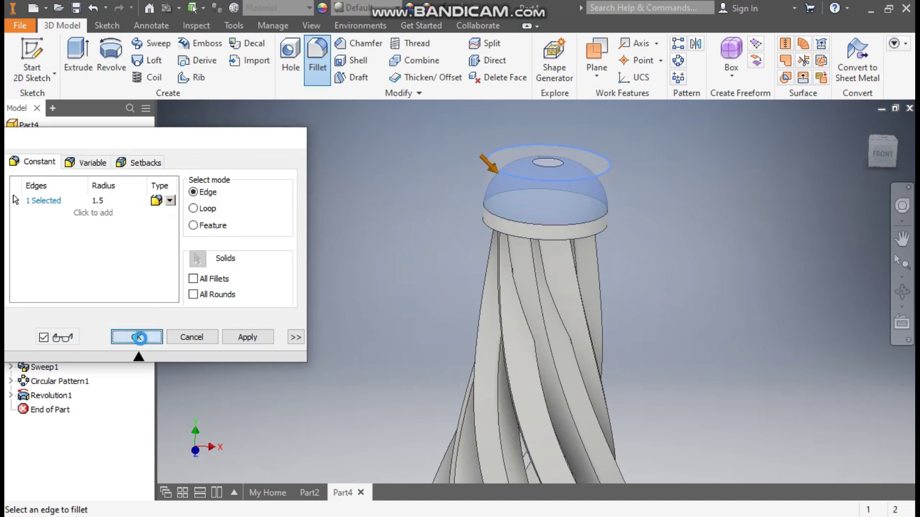
Check the finished gold pendant in Part2 for reference, then return to Part4
{"action": "scroll", "coordinate": [370, 232], "scroll_direction": "down", "scroll_amount": 4}
{"action": "middle_click_drag", "start_coordinate": [370, 232], "coordinate": [446, 203]}
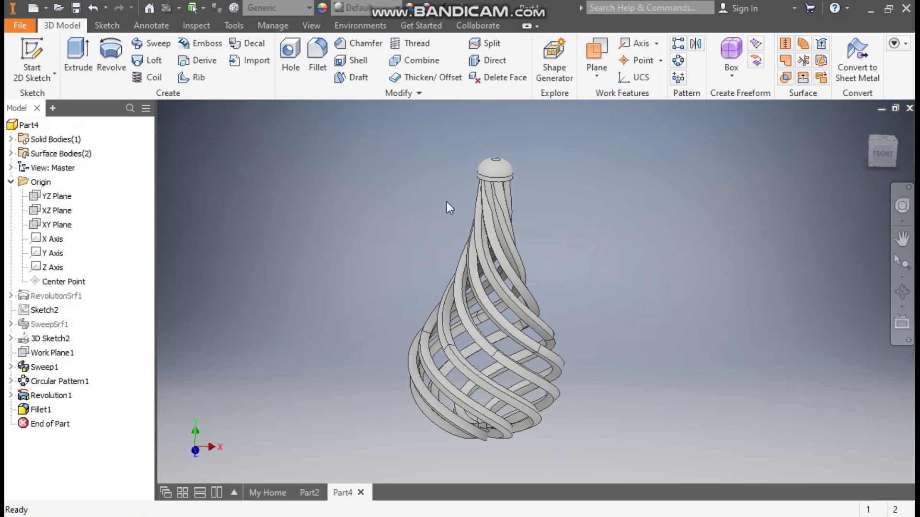
{"action": "left_click", "coordinate": [307, 493]}
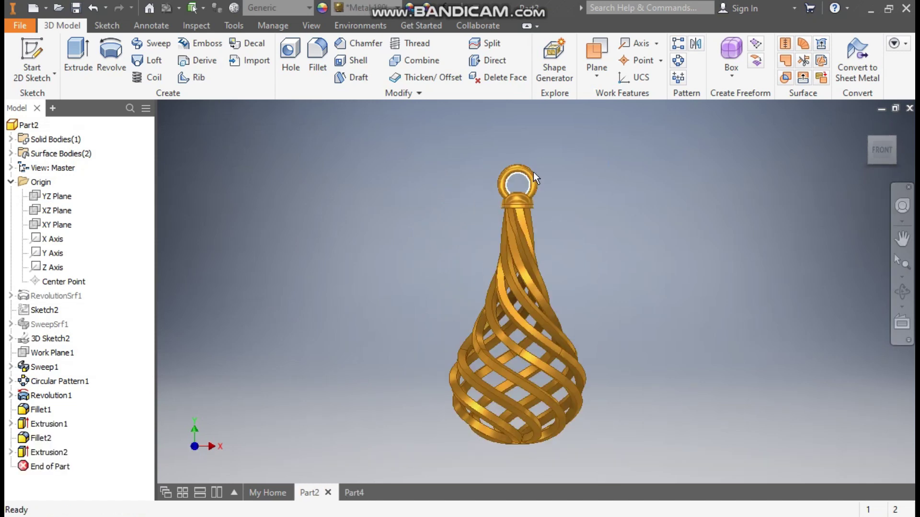
{"action": "left_click", "coordinate": [355, 493]}
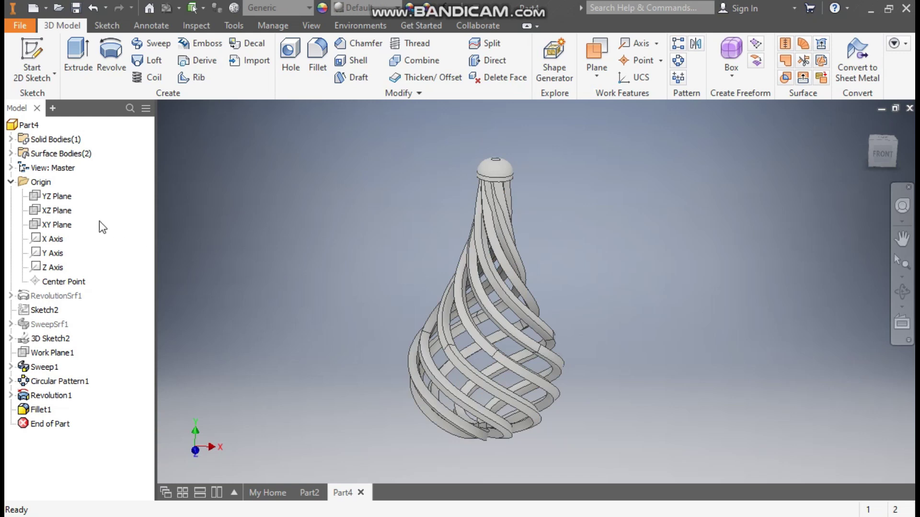
Start a sketch on the XY Plane and draw concentric 5 mm and 3 mm circles
{"action": "left_click", "coordinate": [56, 225]}
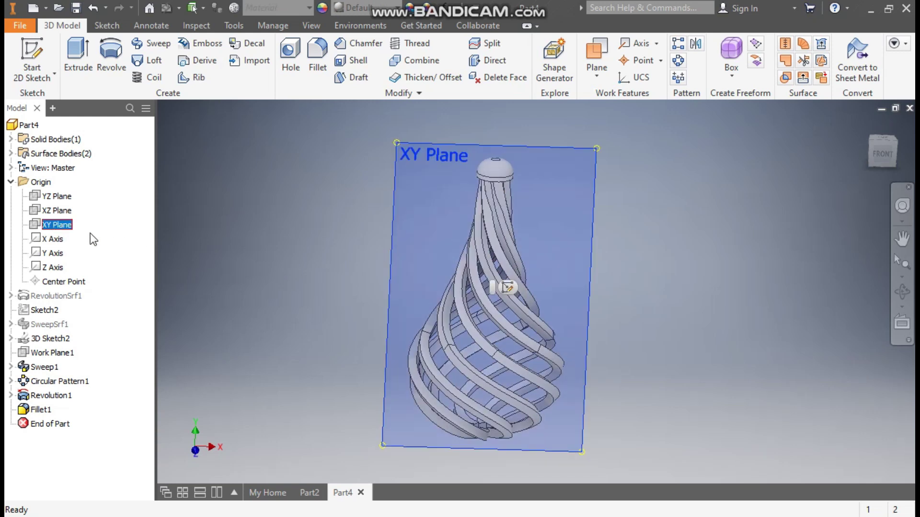
{"action": "key", "text": "s"}
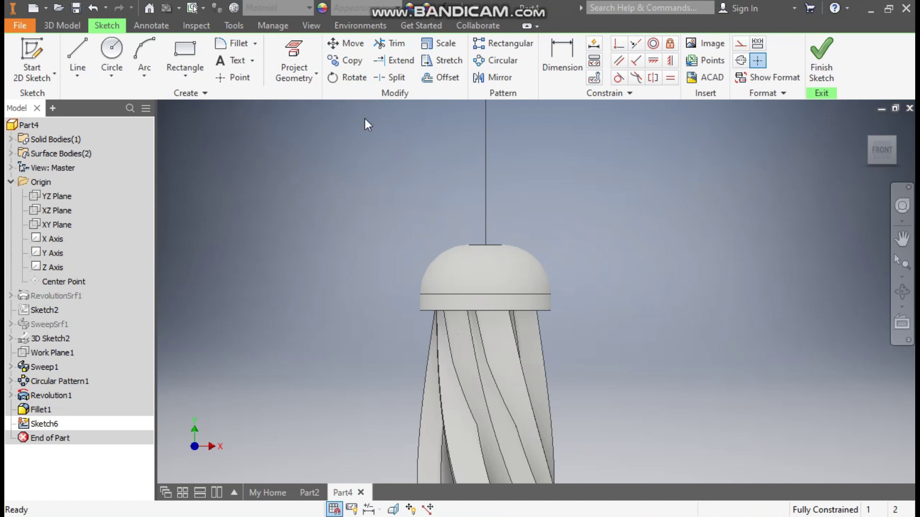
{"action": "left_click", "coordinate": [112, 52]}
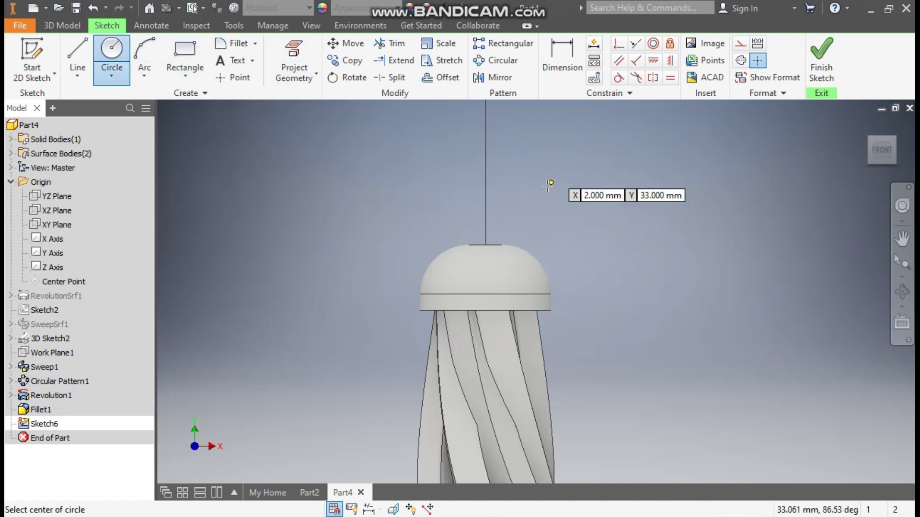
{"action": "left_click", "coordinate": [485, 150]}
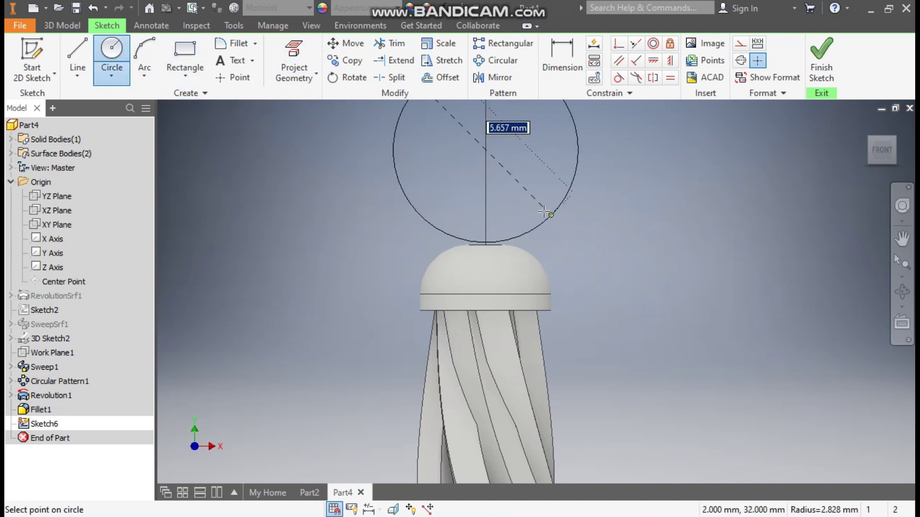
{"action": "type", "text": "5"}
{"action": "key", "text": "Return"}
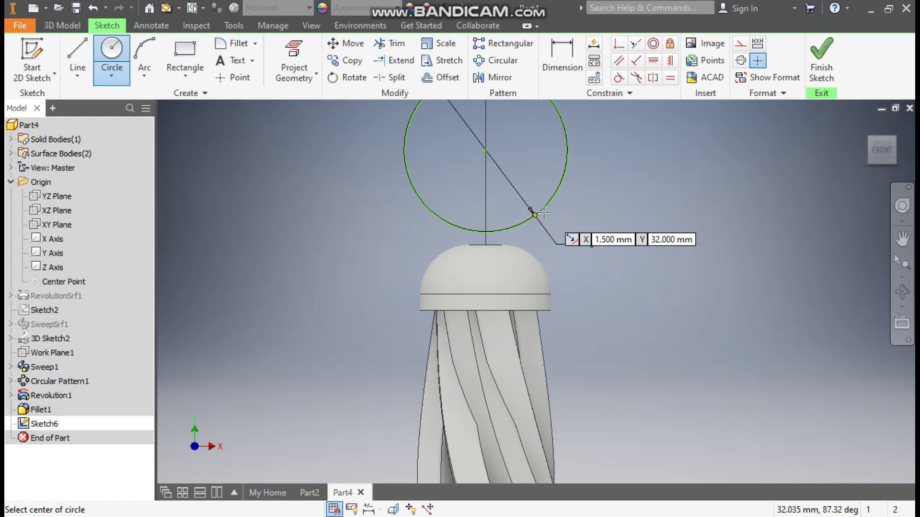
{"action": "scroll", "coordinate": [556, 234], "scroll_direction": "down", "scroll_amount": 2}
{"action": "middle_click_drag", "start_coordinate": [556, 235], "coordinate": [579, 285]}
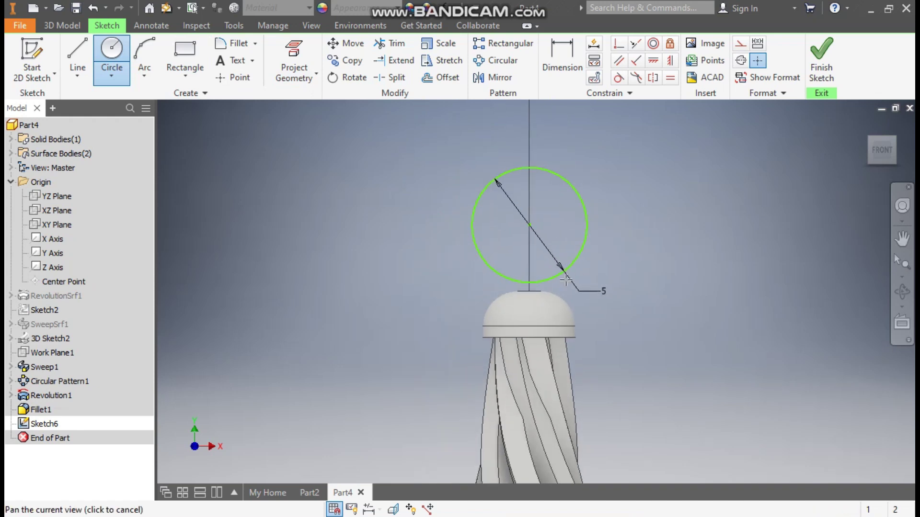
{"action": "left_click", "coordinate": [529, 225]}
{"action": "type", "text": "3"}
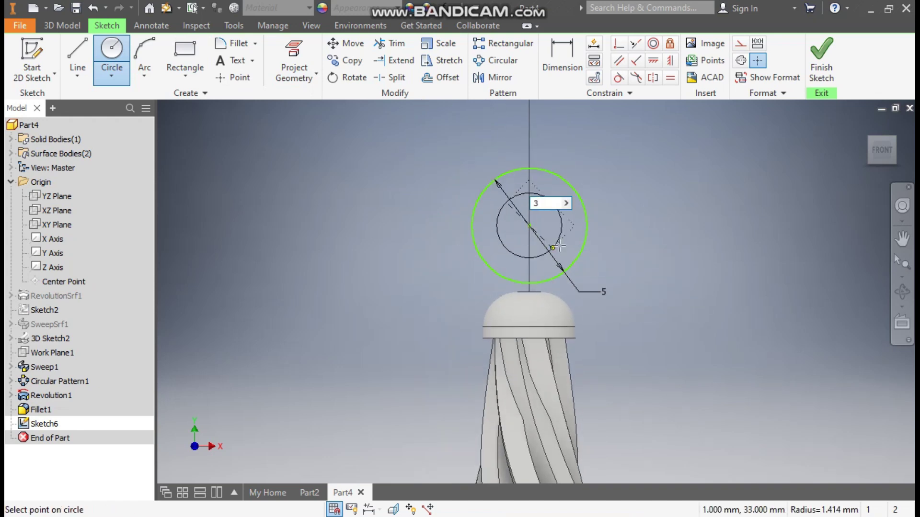
{"action": "key", "text": "Return"}
{"action": "key", "text": "Escape"}
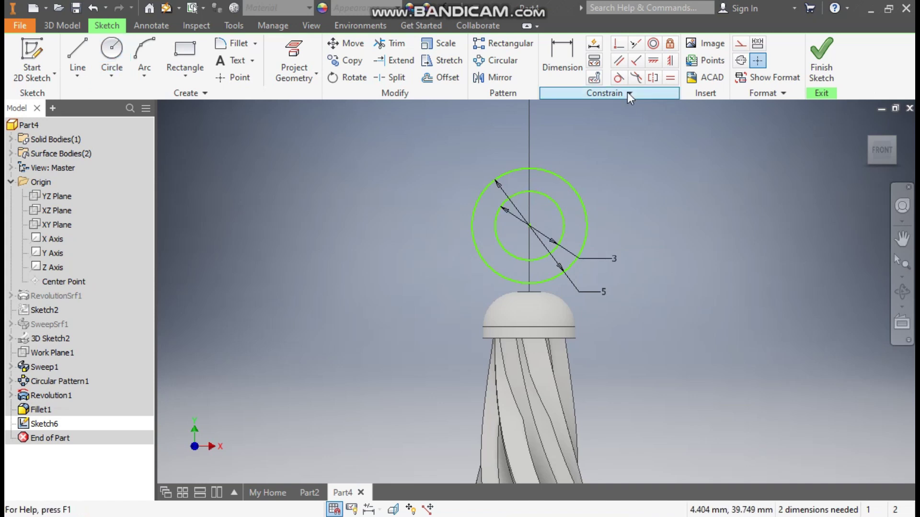
Make the outer 5 mm circle tangent to the cap's top edge
{"action": "left_click", "coordinate": [618, 79]}
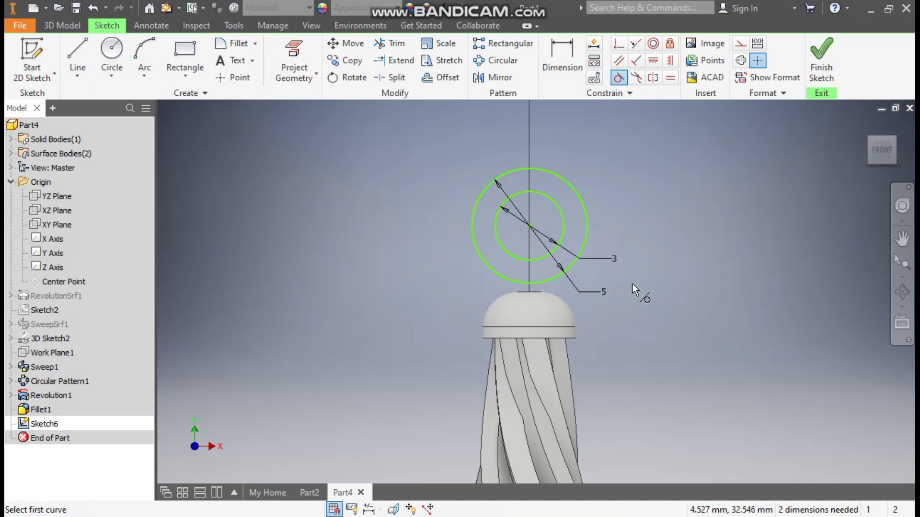
{"action": "left_click", "coordinate": [547, 328]}
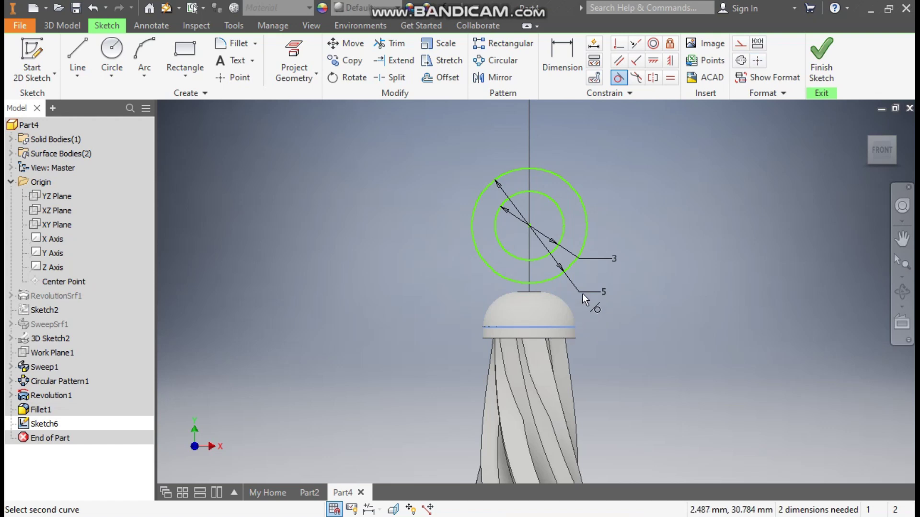
{"action": "left_click", "coordinate": [551, 281]}
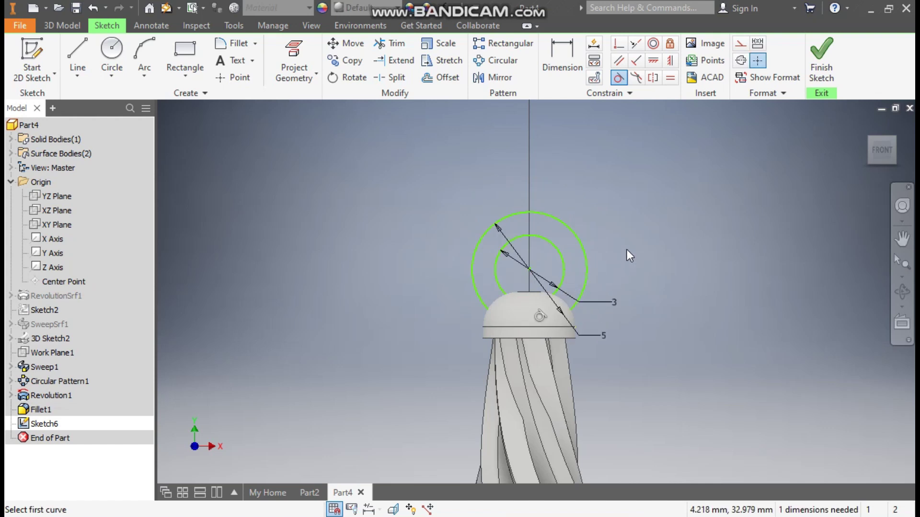
{"action": "key", "text": "Escape"}
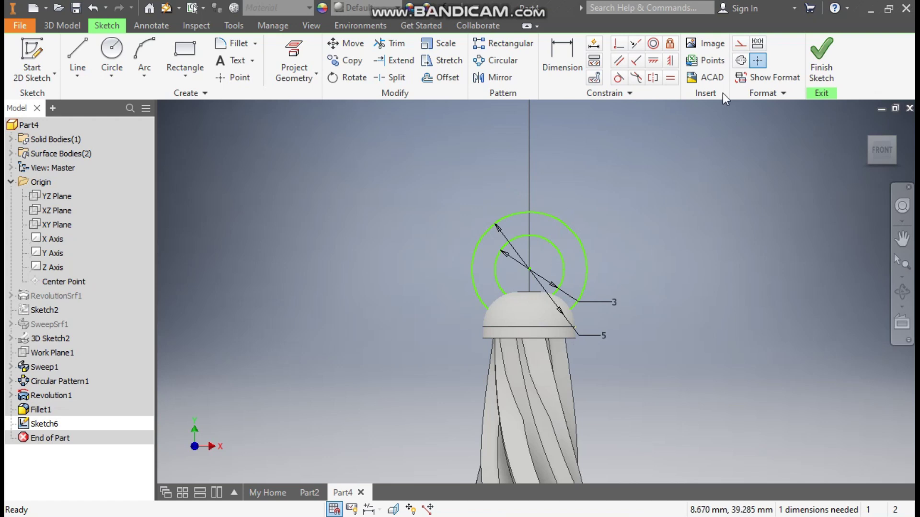
Constrain the circles' center vertically to fully constrain the loop sketch
{"action": "left_click", "coordinate": [670, 62]}
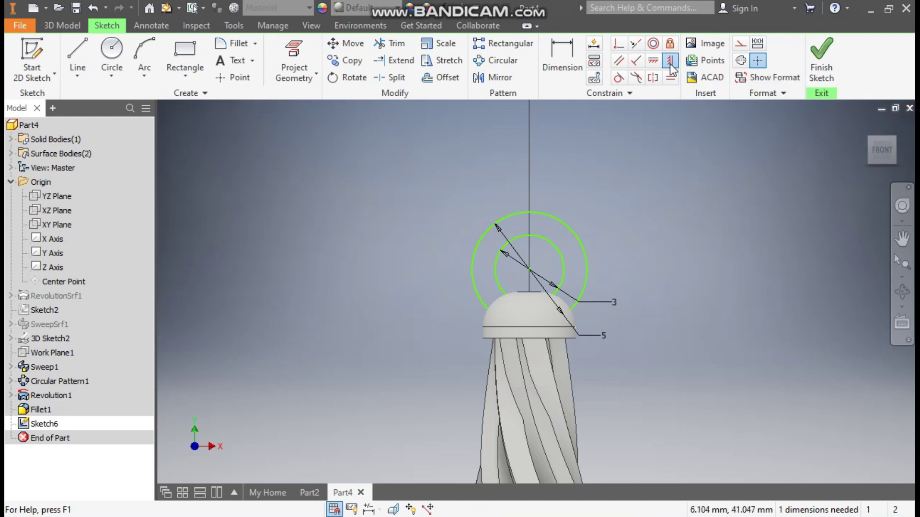
{"action": "left_click", "coordinate": [529, 269]}
{"action": "scroll", "coordinate": [550, 194], "scroll_direction": "down", "scroll_amount": 5}
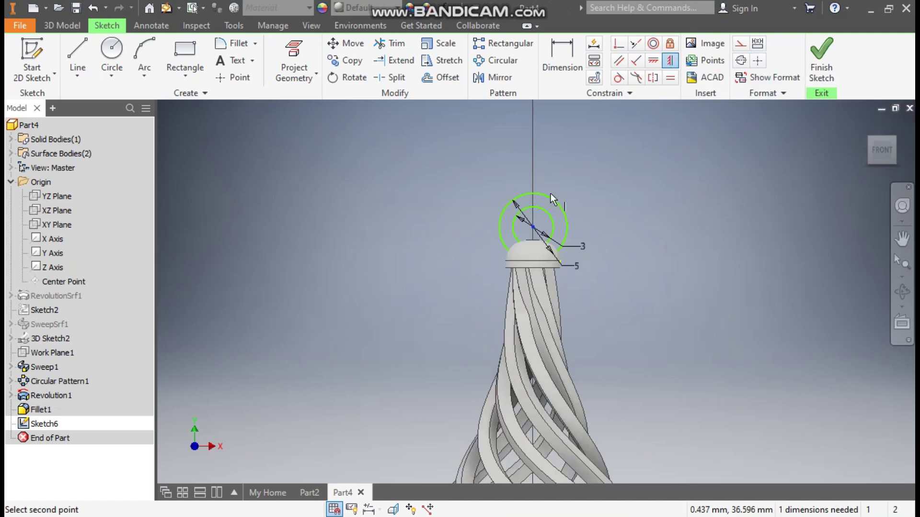
{"action": "scroll", "coordinate": [563, 448], "scroll_direction": "up", "scroll_amount": 2}
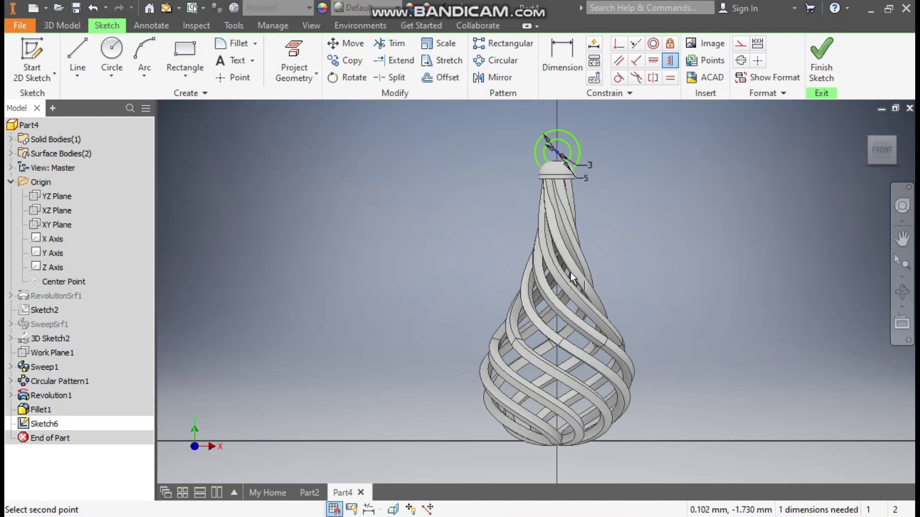
{"action": "scroll", "coordinate": [558, 149], "scroll_direction": "up", "scroll_amount": 3}
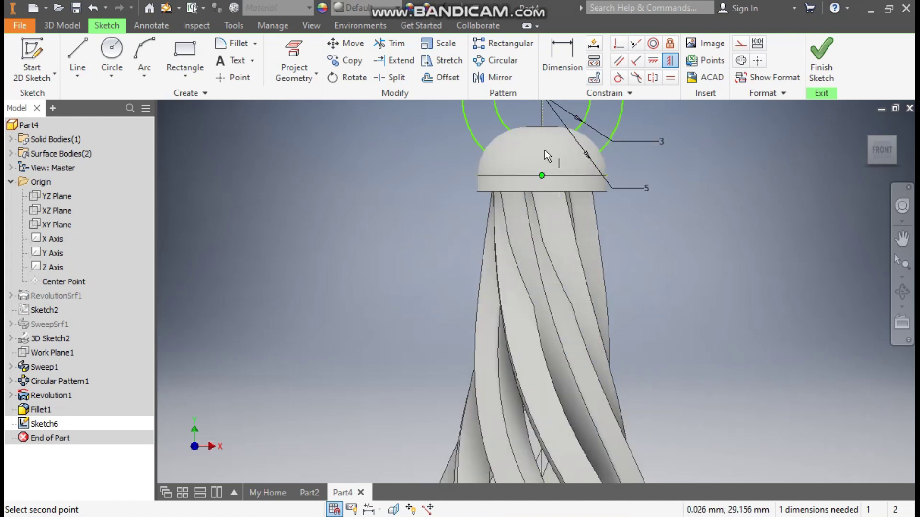
{"action": "left_click", "coordinate": [539, 174]}
{"action": "scroll", "coordinate": [542, 172], "scroll_direction": "down", "scroll_amount": 1}
{"action": "middle_click_drag", "start_coordinate": [675, 95], "coordinate": [681, 199]}
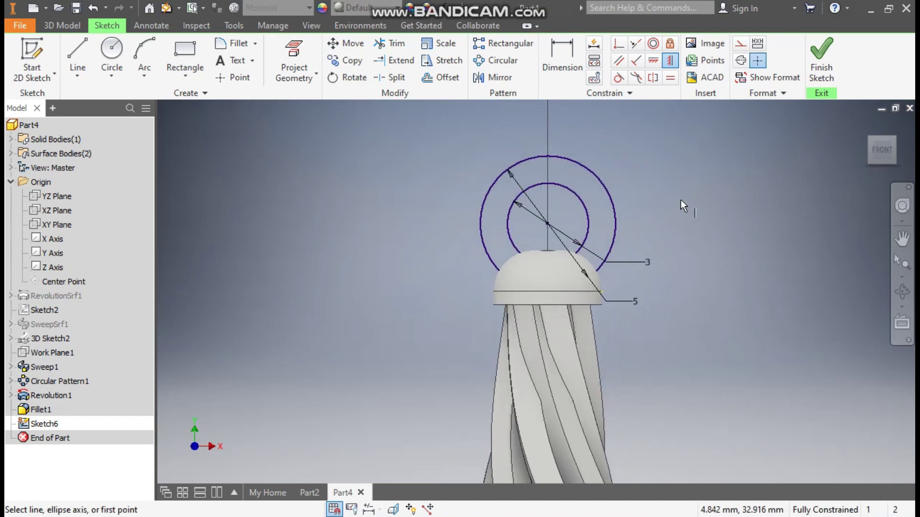
{"action": "left_click", "coordinate": [71, 29]}
{"action": "left_click", "coordinate": [76, 53]}
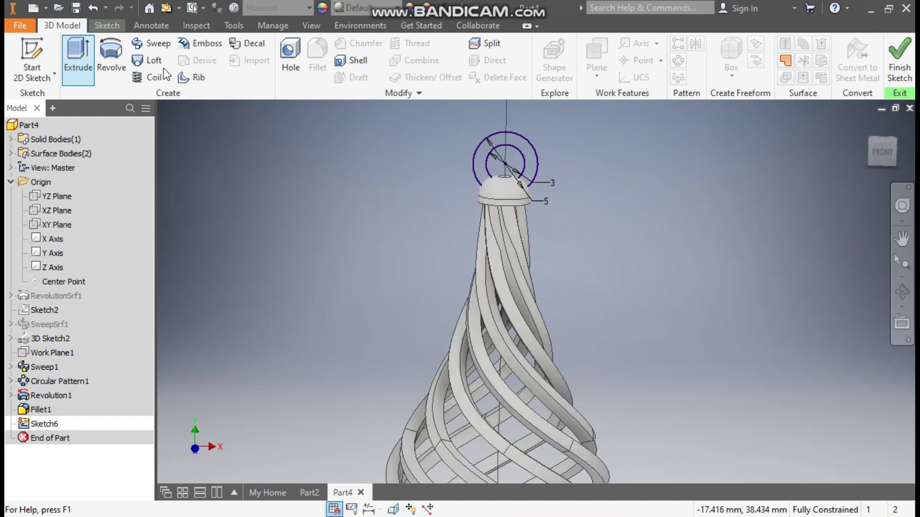
{"action": "left_click", "coordinate": [870, 143]}
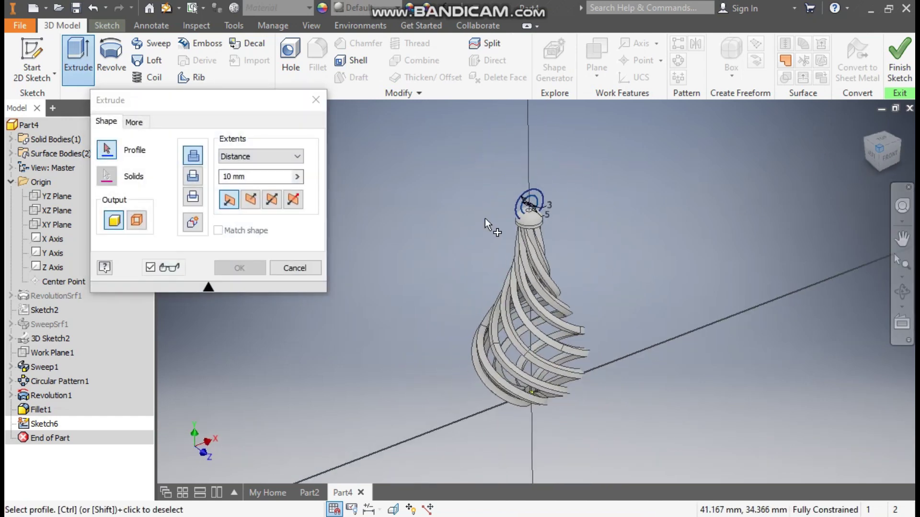
{"action": "scroll", "coordinate": [508, 211], "scroll_direction": "up", "scroll_amount": 5}
{"action": "left_click", "coordinate": [599, 192]}
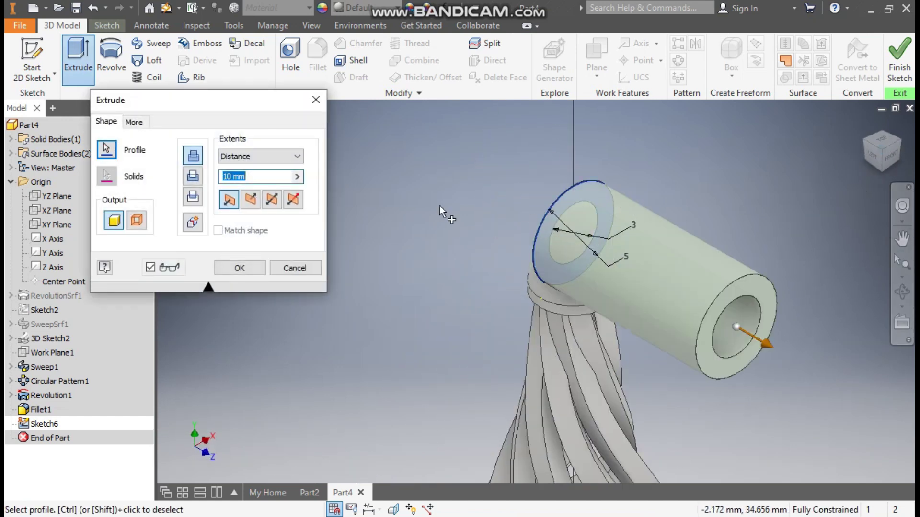
{"action": "type", "text": "2"}
{"action": "left_click", "coordinate": [272, 201]}
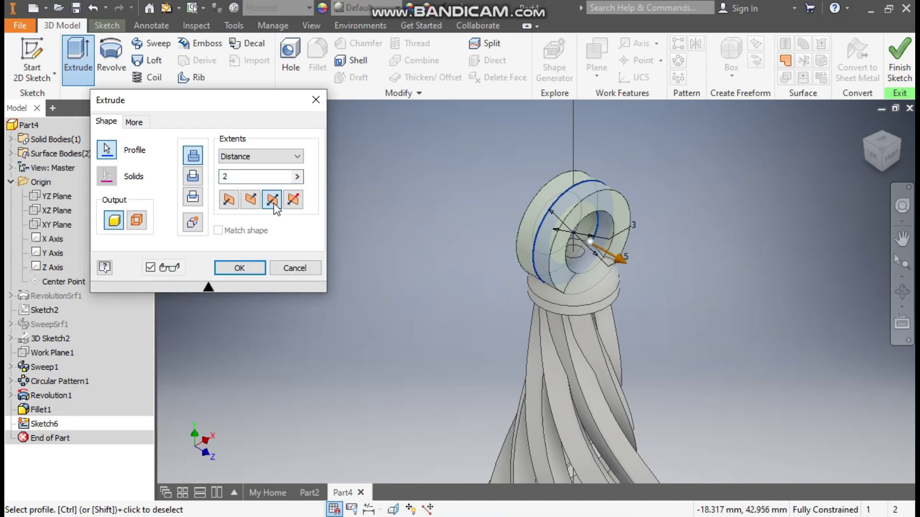
{"action": "left_click", "coordinate": [249, 269]}
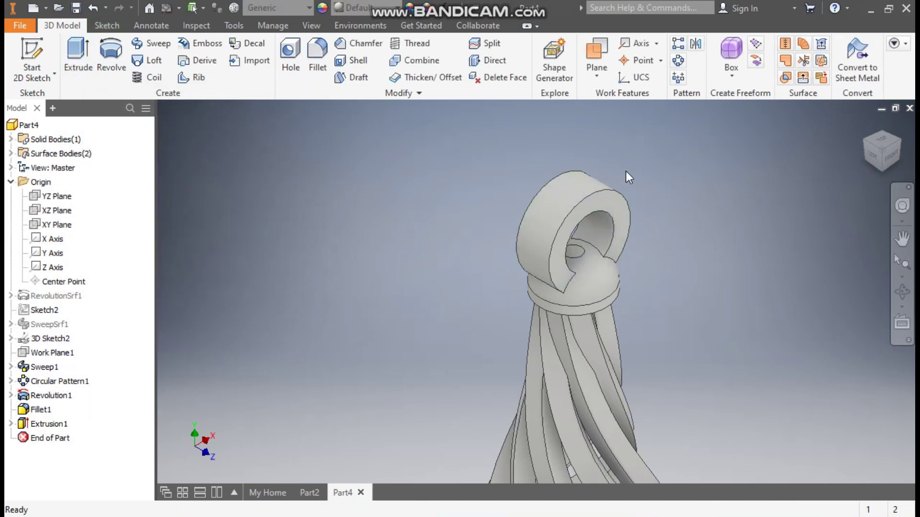
Fillet all four edges of the hanging loop with a 0.5 mm radius
{"action": "left_click", "coordinate": [616, 193]}
{"action": "left_click", "coordinate": [634, 182]}
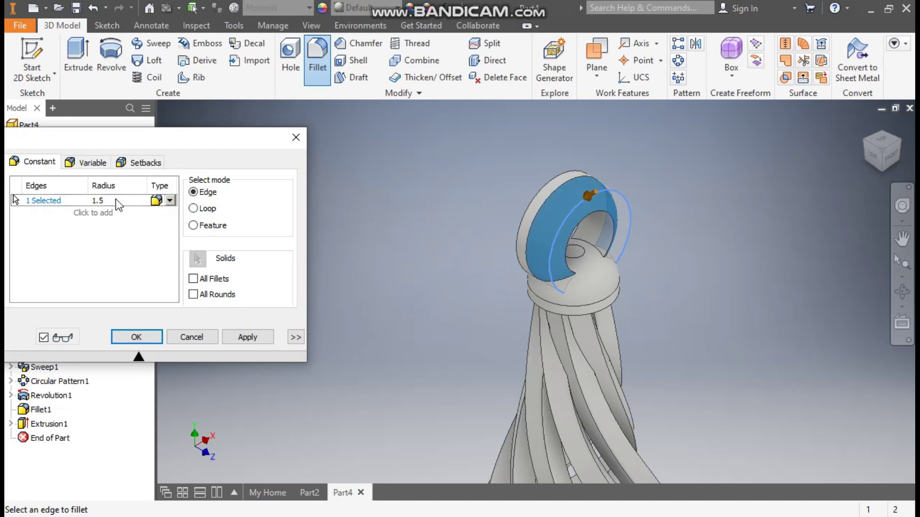
{"action": "left_click", "coordinate": [102, 201]}
{"action": "type", "text": "0."}
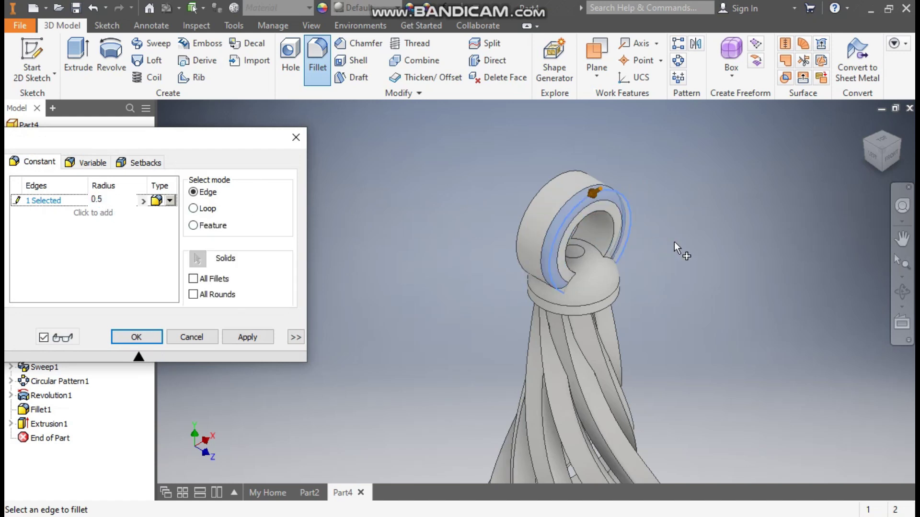
{"action": "left_click", "coordinate": [608, 214]}
{"action": "left_click_drag", "start_coordinate": [855, 137], "coordinate": [479, 254]}
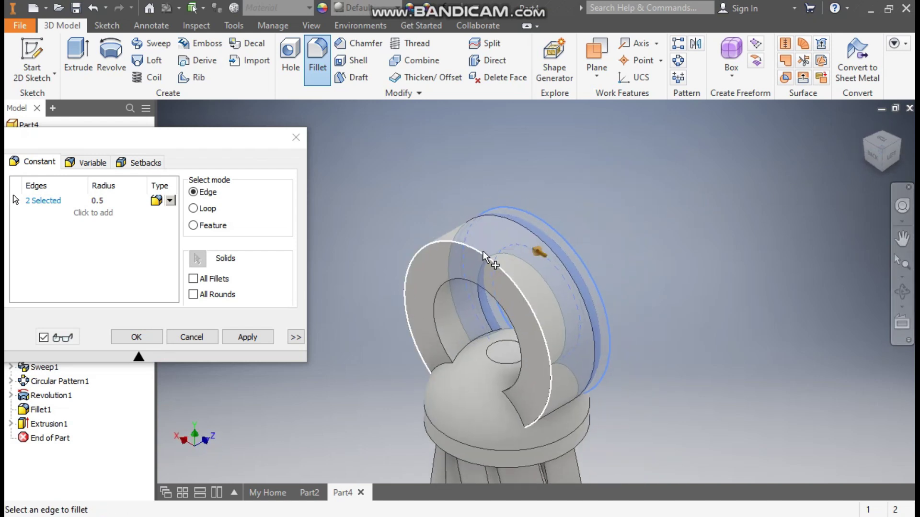
{"action": "left_click", "coordinate": [483, 251]}
{"action": "left_click", "coordinate": [473, 281]}
{"action": "scroll", "coordinate": [564, 215], "scroll_direction": "down", "scroll_amount": 5}
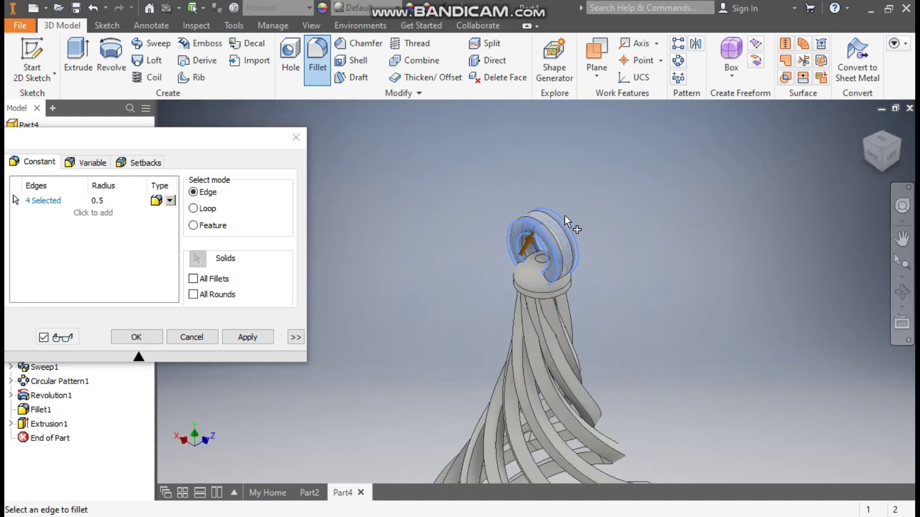
{"action": "scroll", "coordinate": [541, 241], "scroll_direction": "up", "scroll_amount": 2}
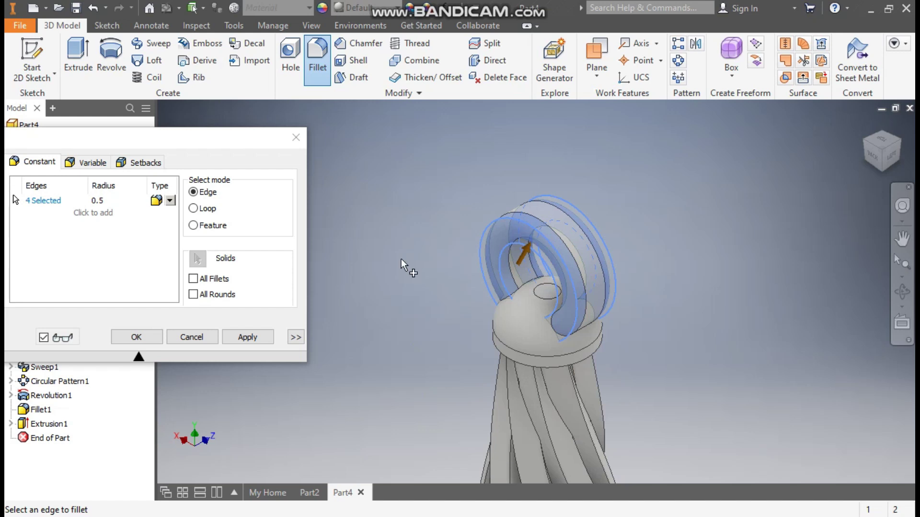
{"action": "left_click", "coordinate": [263, 336]}
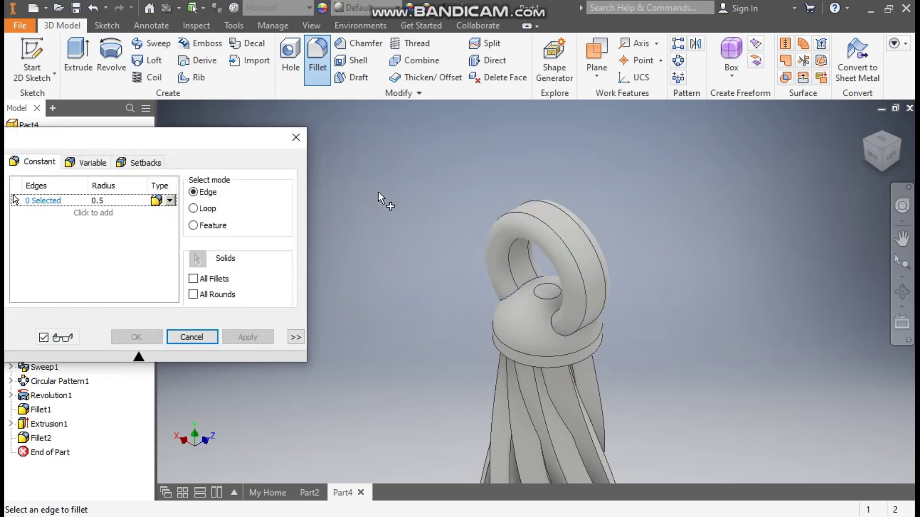
{"action": "left_click", "coordinate": [295, 138]}
Start a new sketch on the XZ Plane at the cage's base
{"action": "scroll", "coordinate": [555, 277], "scroll_direction": "down", "scroll_amount": 3}
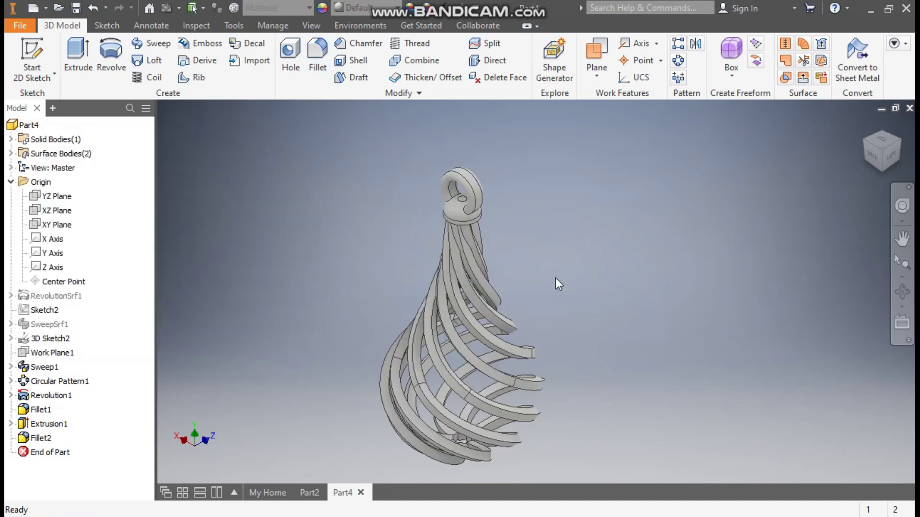
{"action": "middle_click_drag", "start_coordinate": [767, 361], "coordinate": [653, 377], "text": "shift"}
{"action": "scroll", "coordinate": [445, 412], "scroll_direction": "up", "scroll_amount": 3}
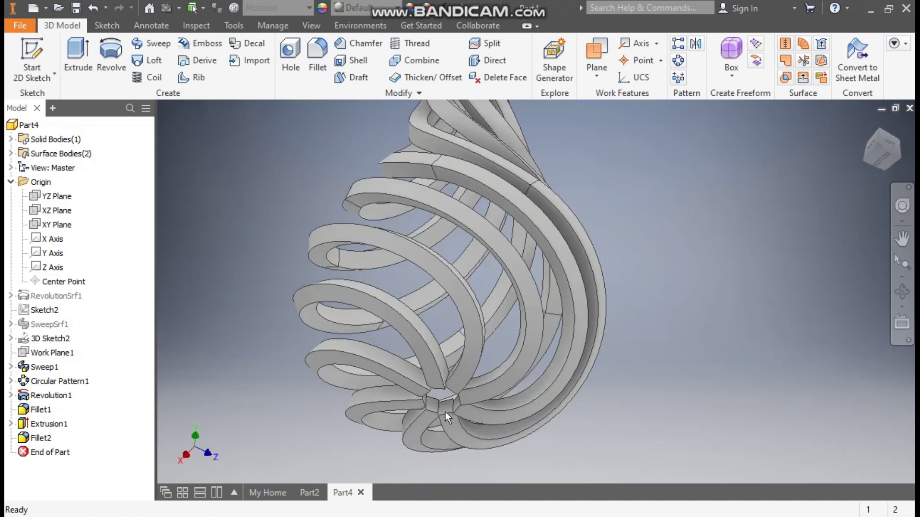
{"action": "scroll", "coordinate": [444, 412], "scroll_direction": "up", "scroll_amount": 3}
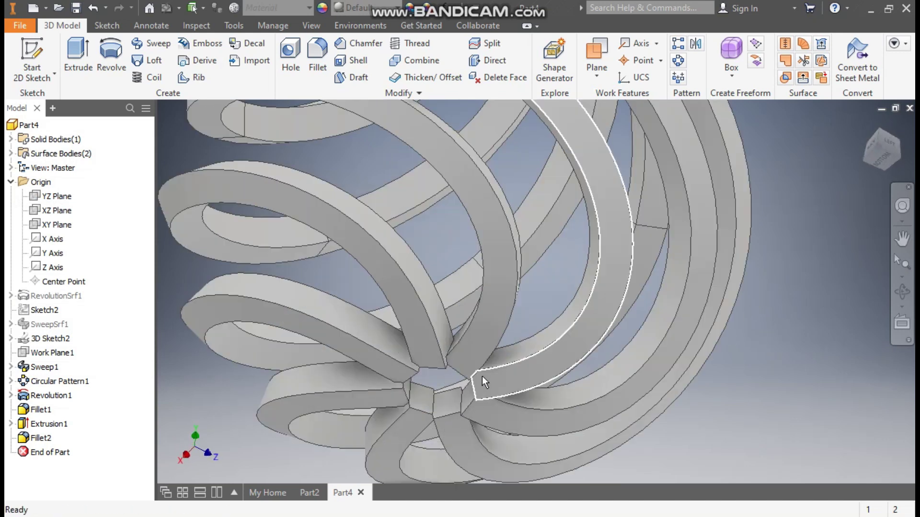
{"action": "left_click", "coordinate": [57, 211]}
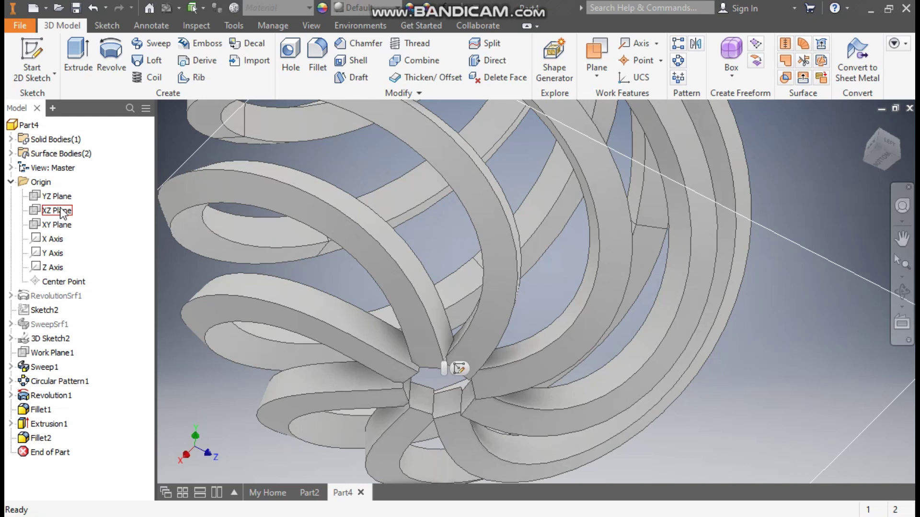
{"action": "scroll", "coordinate": [514, 216], "scroll_direction": "down", "scroll_amount": 5}
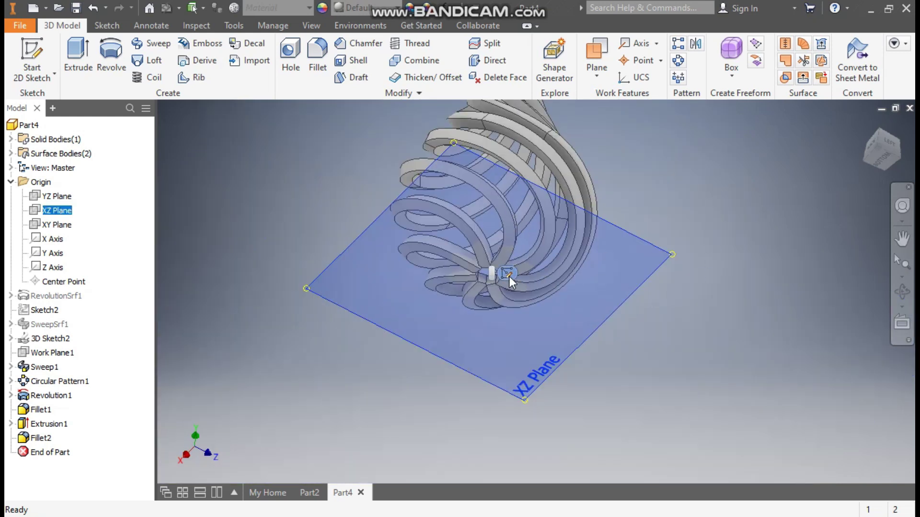
{"action": "left_click", "coordinate": [507, 275]}
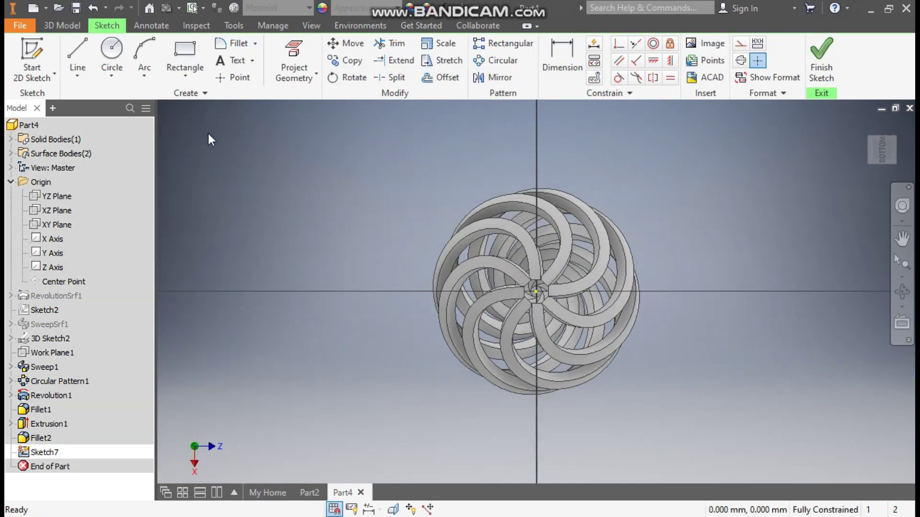
Draw a 3 mm diameter circle centred at the sketch origin
{"action": "left_click", "coordinate": [113, 53]}
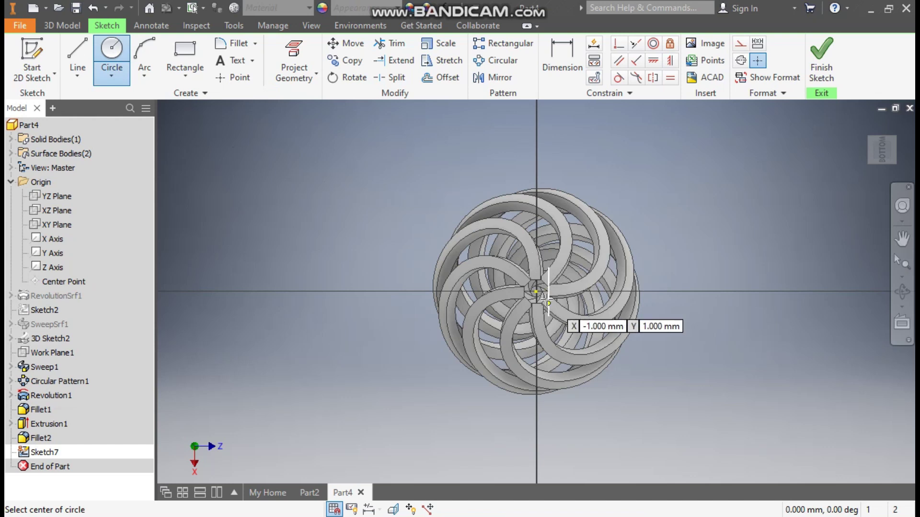
{"action": "scroll", "coordinate": [541, 292], "scroll_direction": "up", "scroll_amount": 3}
{"action": "left_click", "coordinate": [528, 285]}
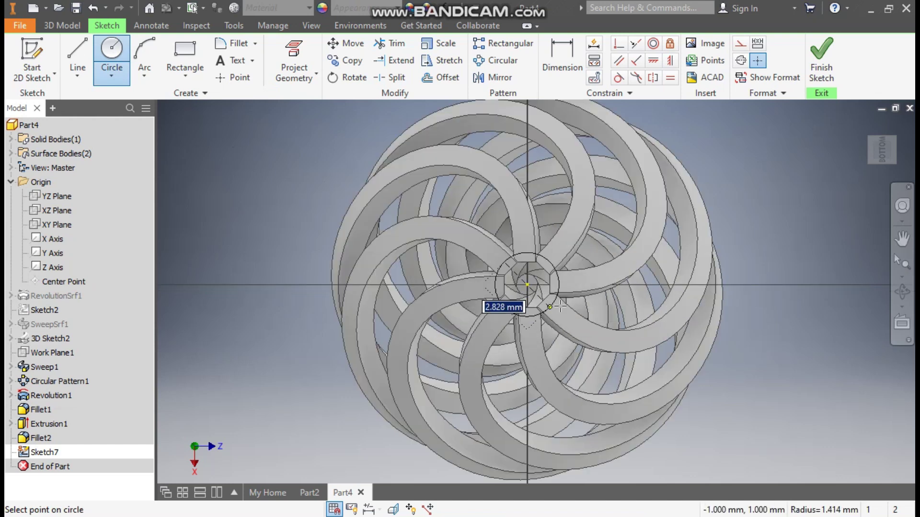
{"action": "type", "text": "3"}
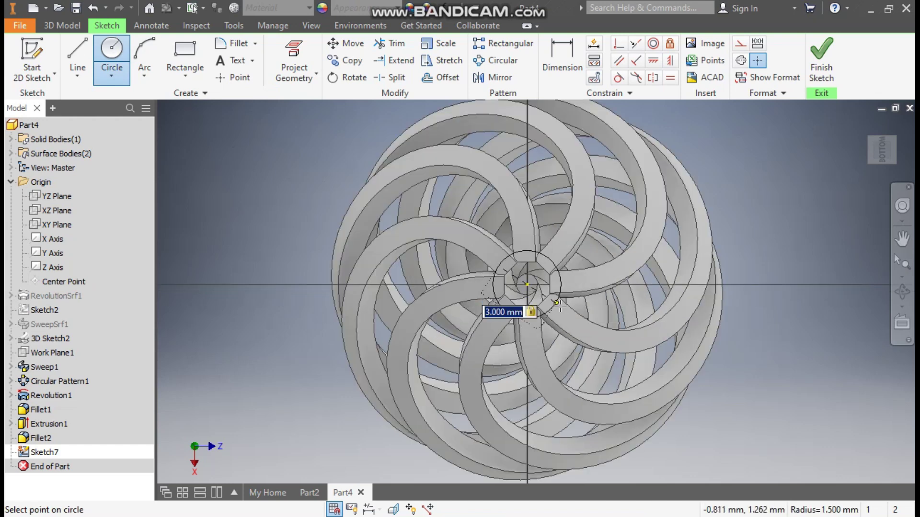
{"action": "key", "text": "Return"}
{"action": "key", "text": "Escape"}
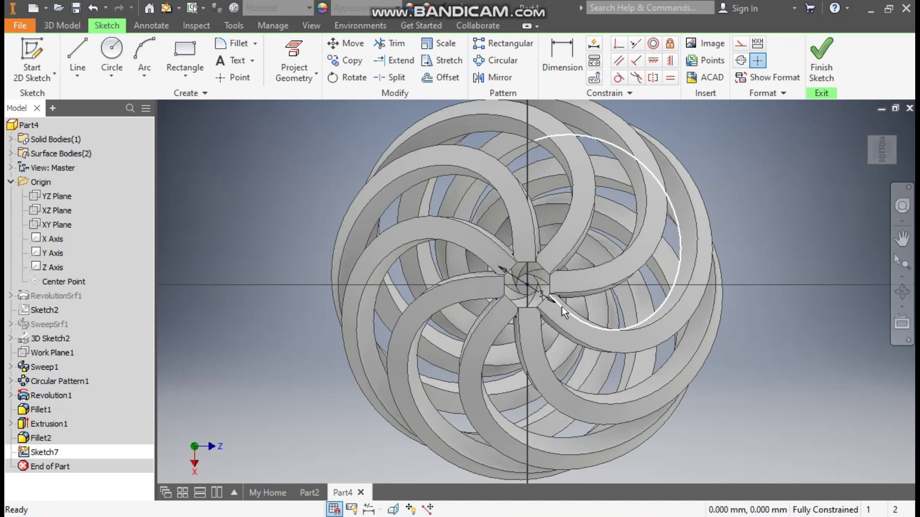
{"action": "left_click", "coordinate": [870, 138]}
{"action": "scroll", "coordinate": [619, 343], "scroll_direction": "up", "scroll_amount": 10}
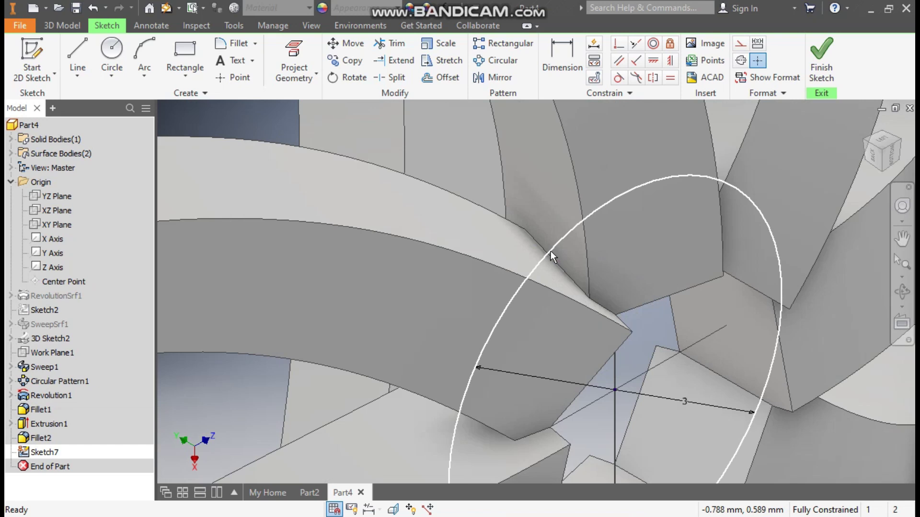
{"action": "scroll", "coordinate": [551, 251], "scroll_direction": "down", "scroll_amount": 5}
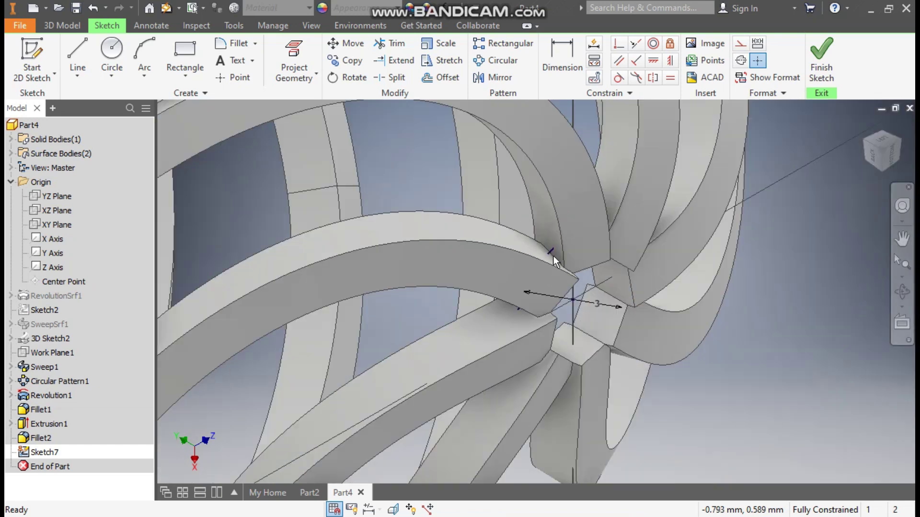
Extrude the bottom circle 1.25 mm with Symmetric direction to create Extrusion2
{"action": "left_click", "coordinate": [57, 21]}
{"action": "left_click", "coordinate": [79, 46]}
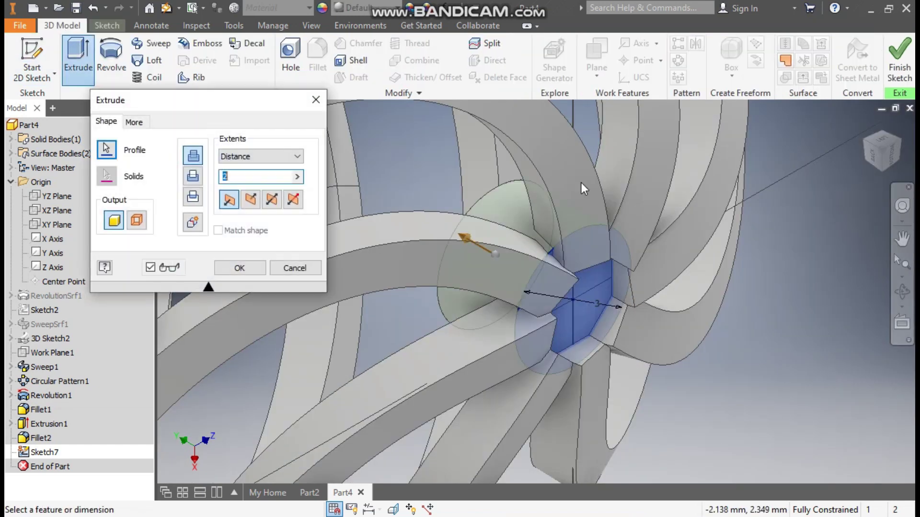
{"action": "type", "text": "1.25"}
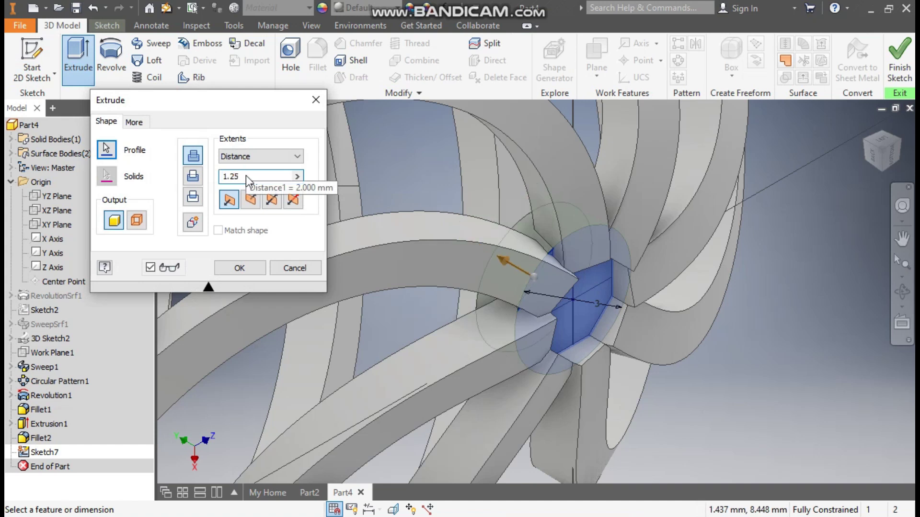
{"action": "left_click", "coordinate": [271, 202]}
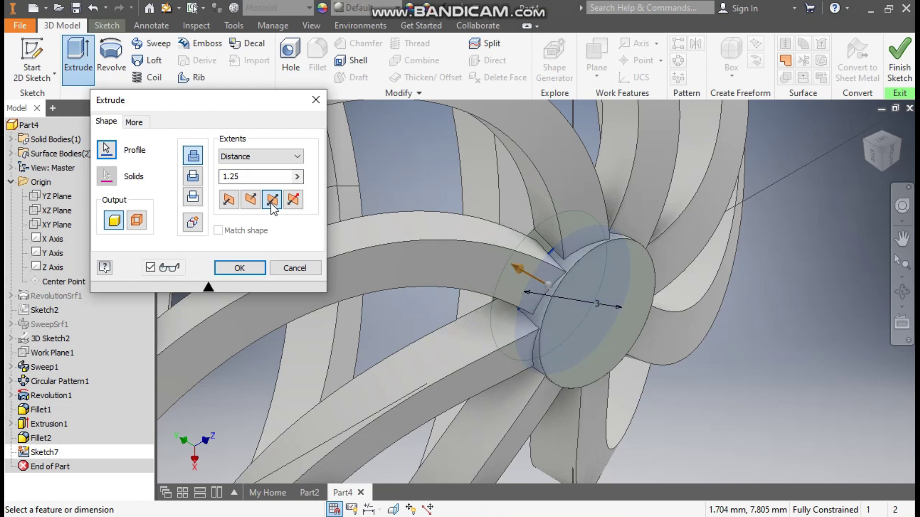
{"action": "left_click", "coordinate": [248, 270]}
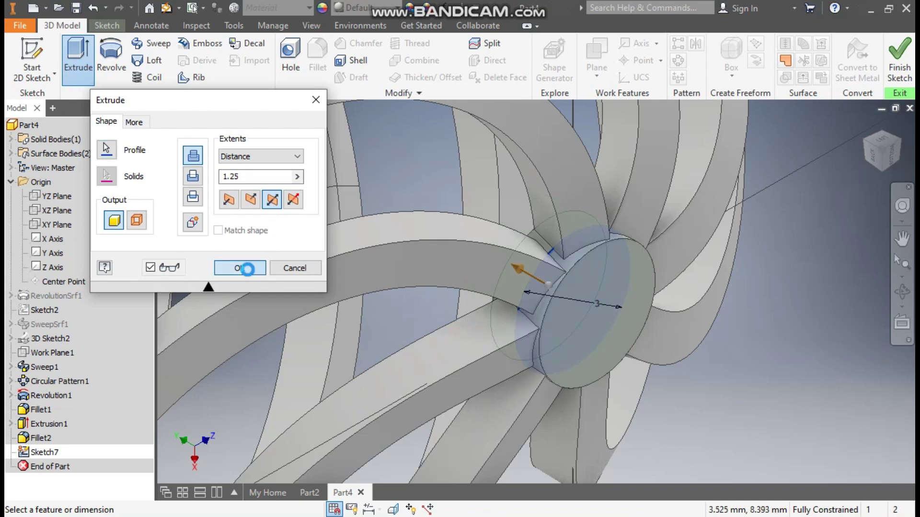
{"action": "scroll", "coordinate": [431, 269], "scroll_direction": "down", "scroll_amount": 5}
{"action": "middle_click_drag", "start_coordinate": [650, 268], "coordinate": [855, 139], "text": "shift"}
{"action": "left_click", "coordinate": [864, 125]}
Apply the Metal 1800F Hot appearance to the pendant and view it from the front
{"action": "scroll", "coordinate": [632, 335], "scroll_direction": "down", "scroll_amount": 3}
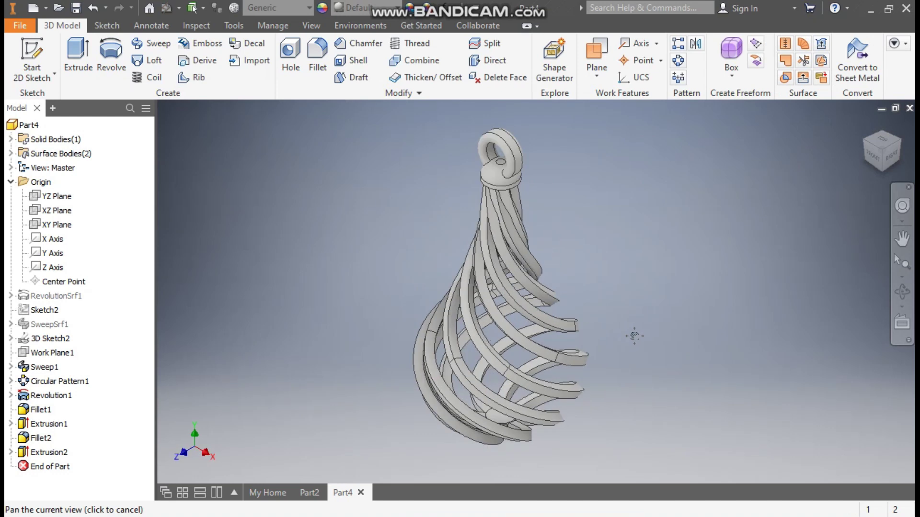
{"action": "left_click", "coordinate": [358, 12]}
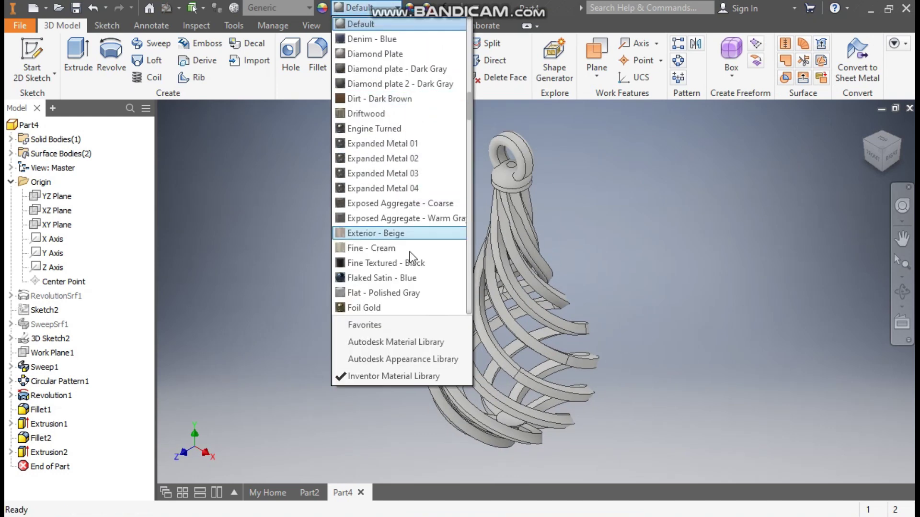
{"action": "scroll", "coordinate": [410, 252], "scroll_direction": "down", "scroll_amount": 5}
{"action": "scroll", "coordinate": [410, 252], "scroll_direction": "down", "scroll_amount": 9}
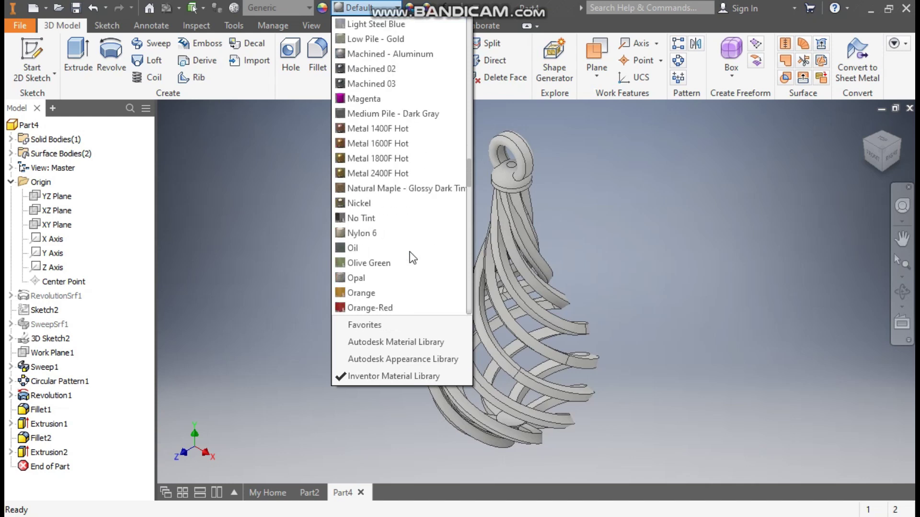
{"action": "left_click", "coordinate": [395, 160]}
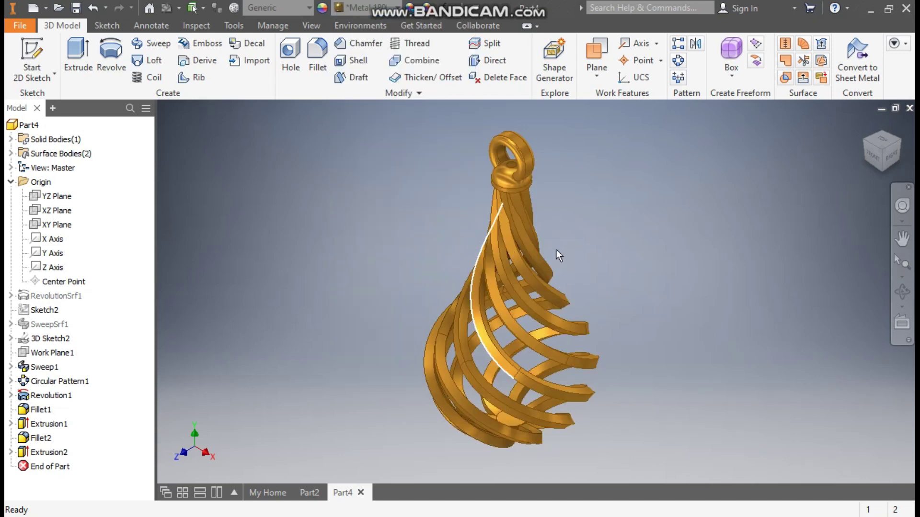
{"action": "left_click", "coordinate": [872, 156]}
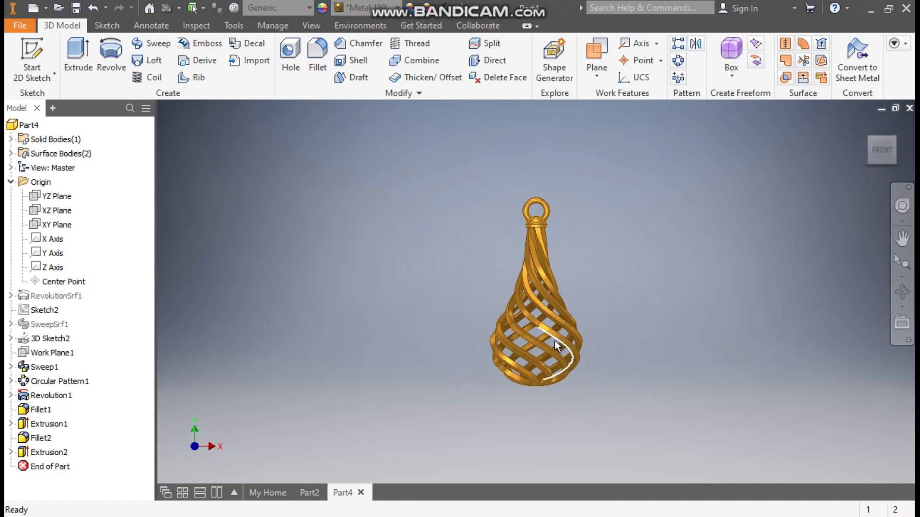
{"action": "scroll", "coordinate": [555, 341], "scroll_direction": "up", "scroll_amount": 4}
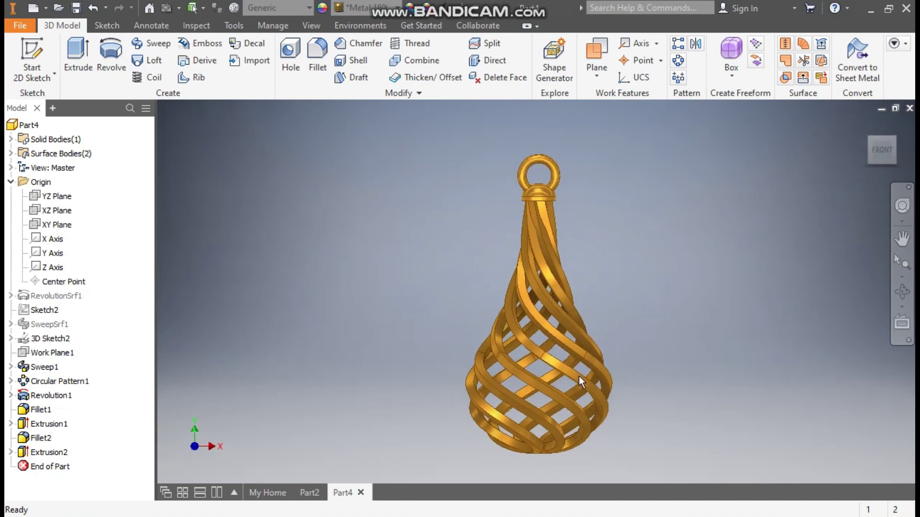